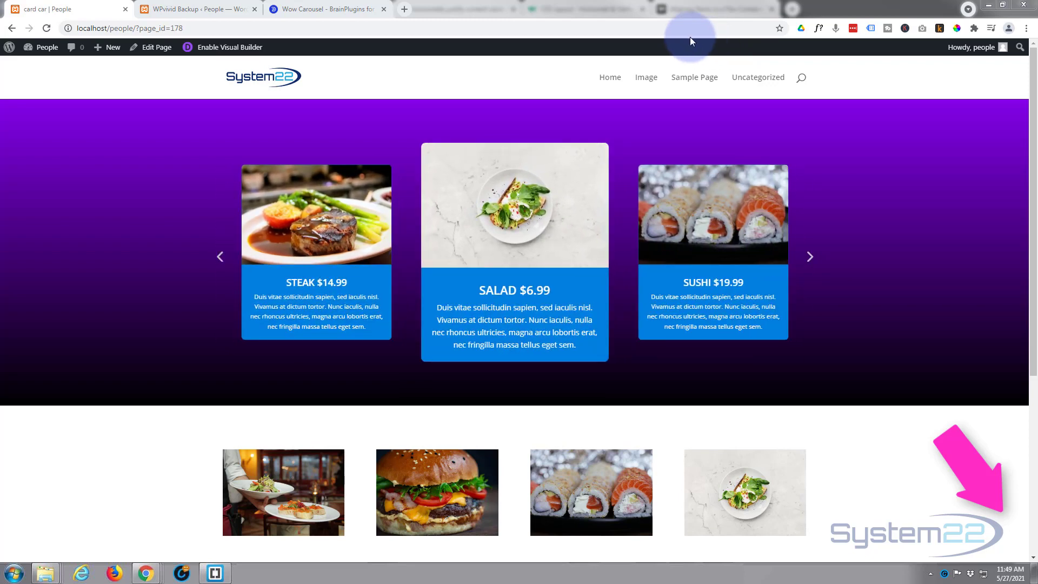
# Preview the enlarged images of the salad and sushi cards in the carousel, closing each one.
pyautogui.click(543, 234)
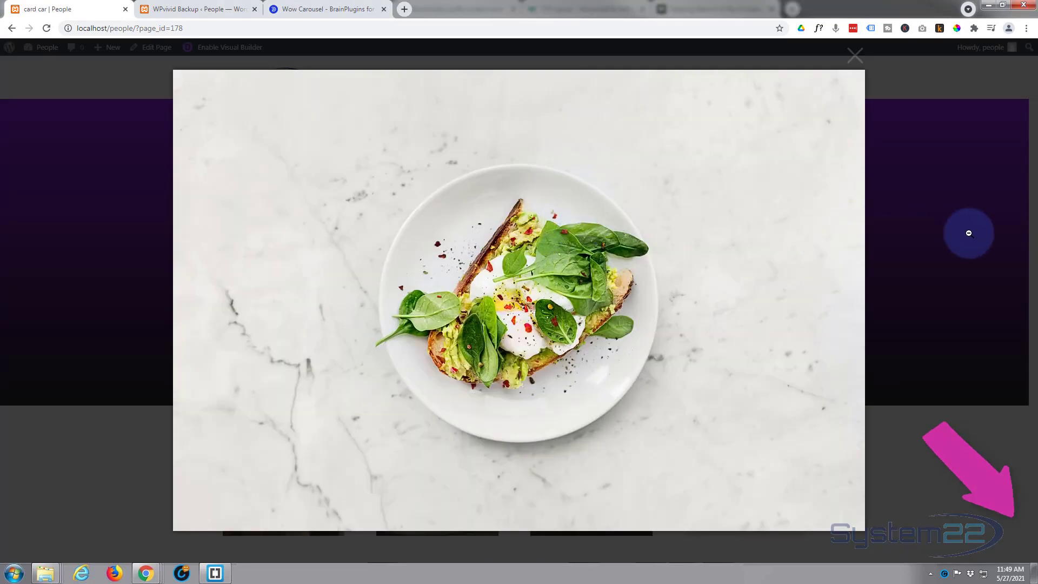
pyautogui.click(977, 233)
pyautogui.click(699, 232)
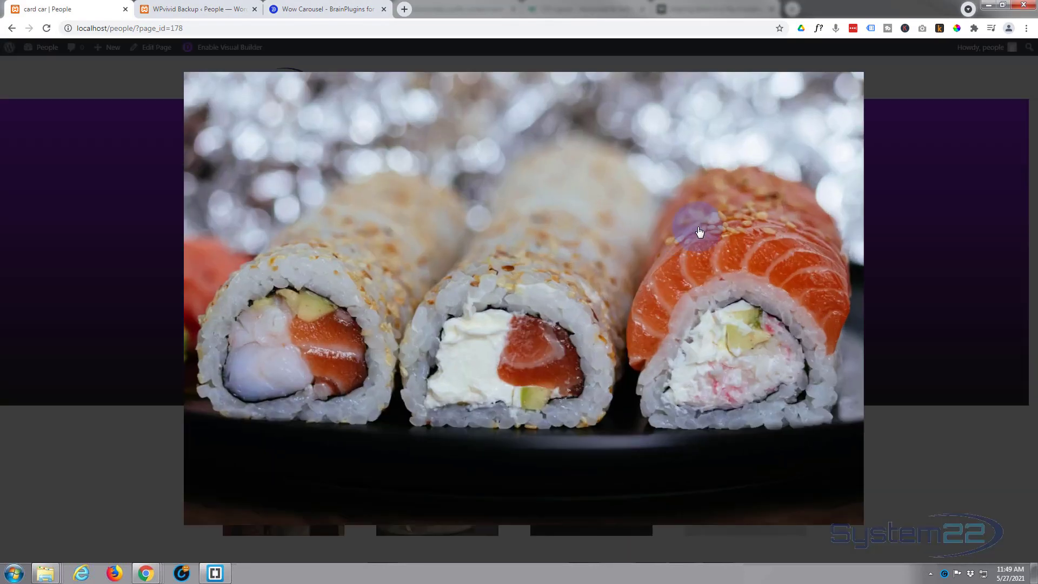
pyautogui.click(940, 208)
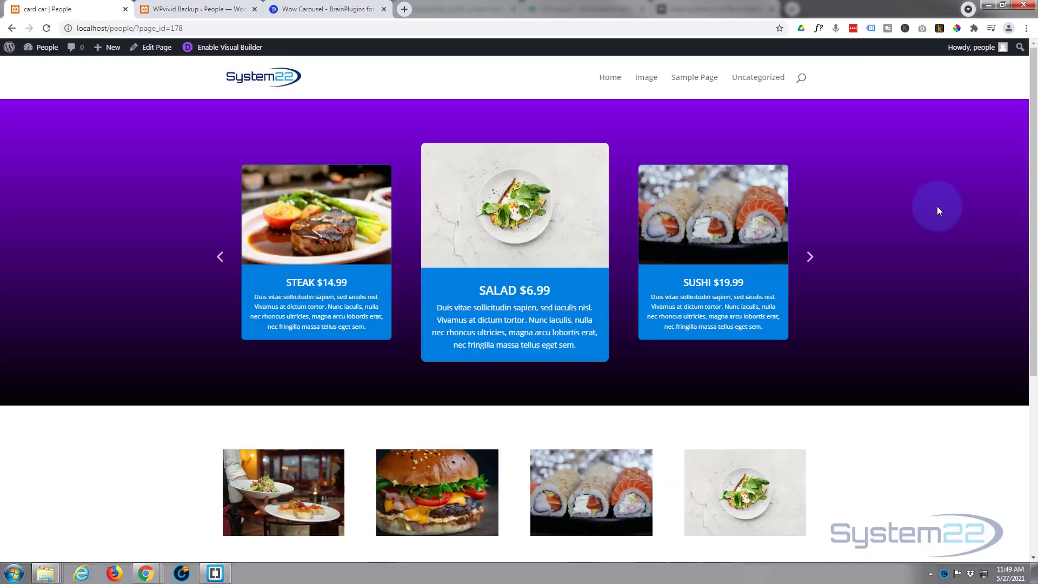
# View the Wow Carousel plugin page on divipeople.com and return to the card carousel page.
pyautogui.click(312, 10)
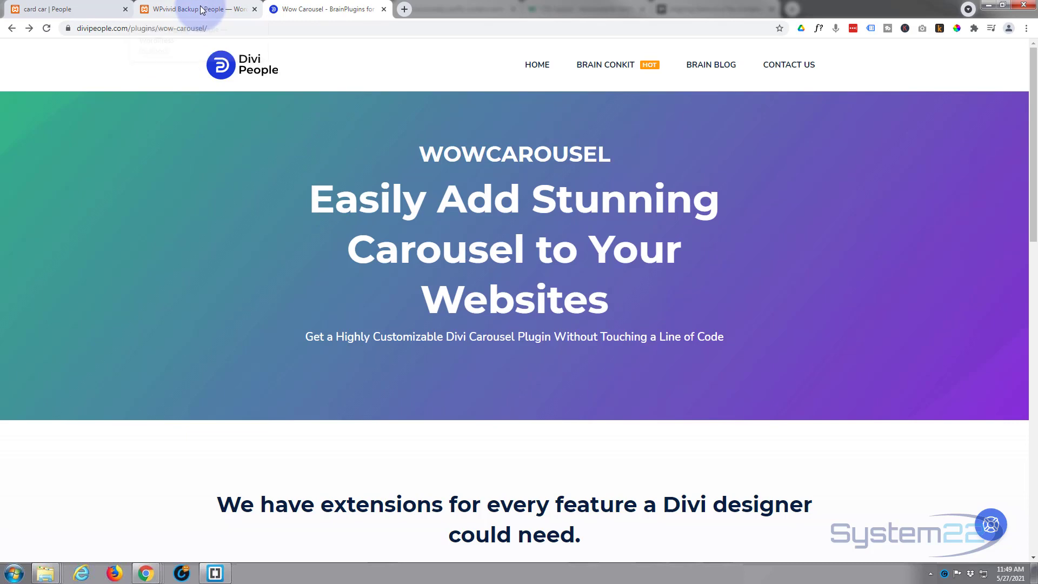
pyautogui.click(90, 8)
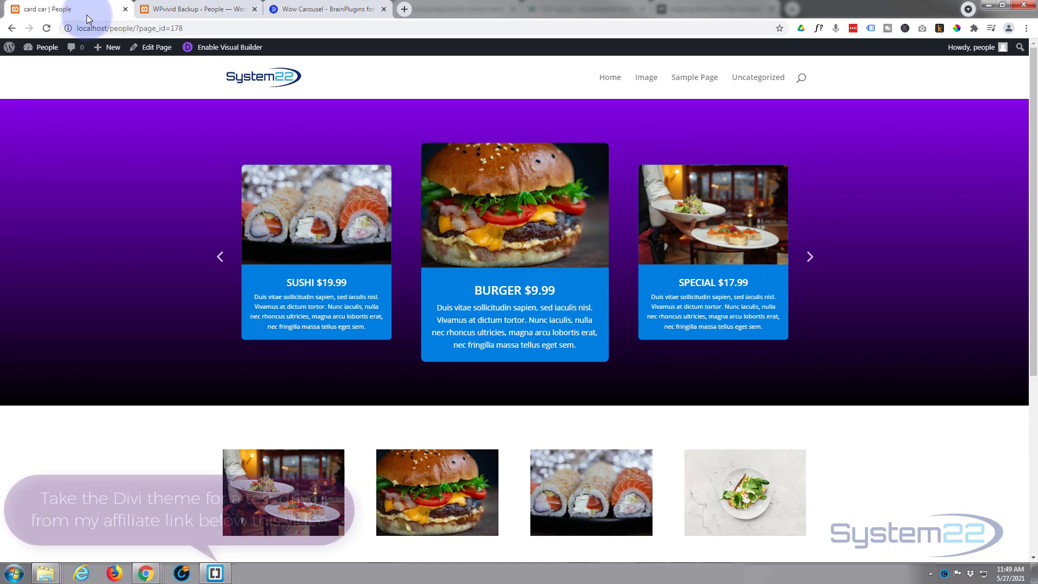
pyautogui.click(324, 9)
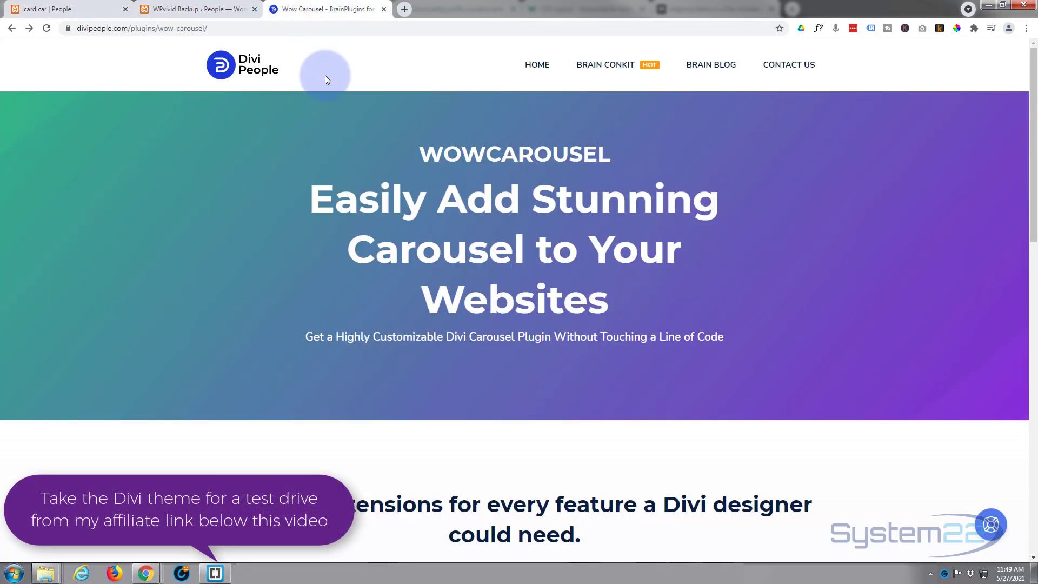
pyautogui.click(43, 8)
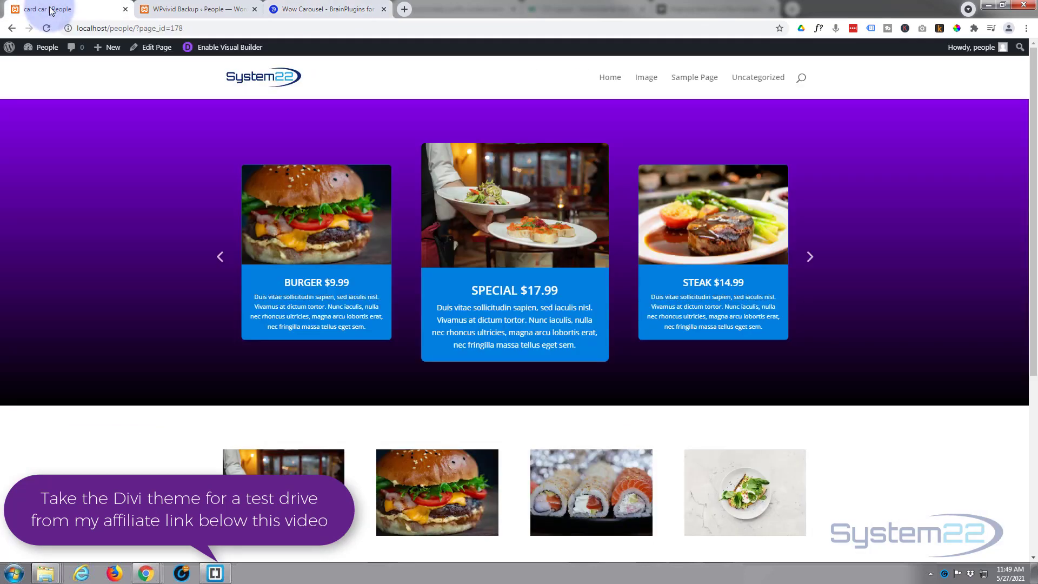
# Enable the Divi Visual Builder on the page and delete the purple section containing the existing card carousel.
pyautogui.click(236, 49)
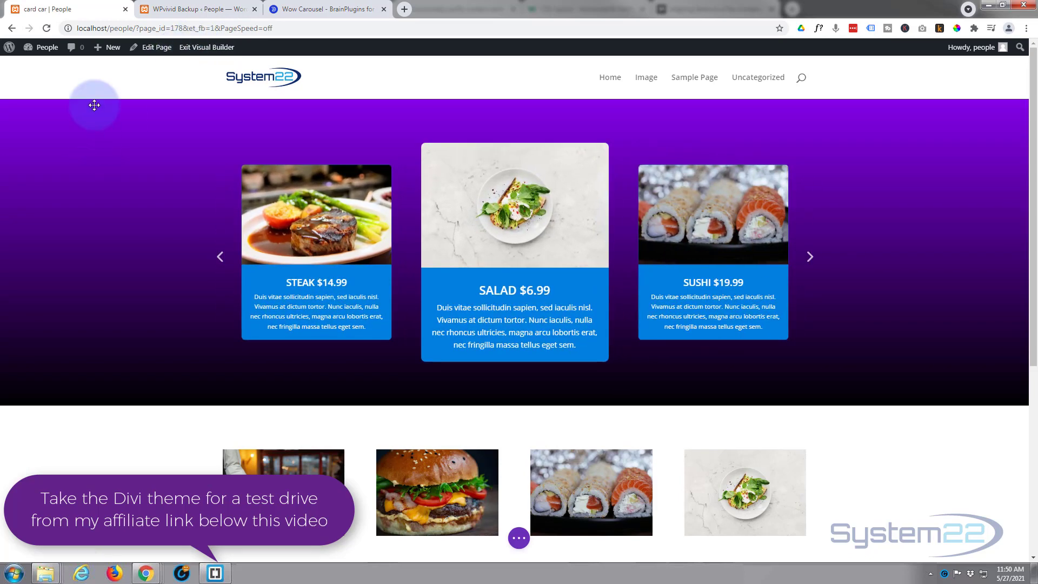
pyautogui.moveTo(95, 105)
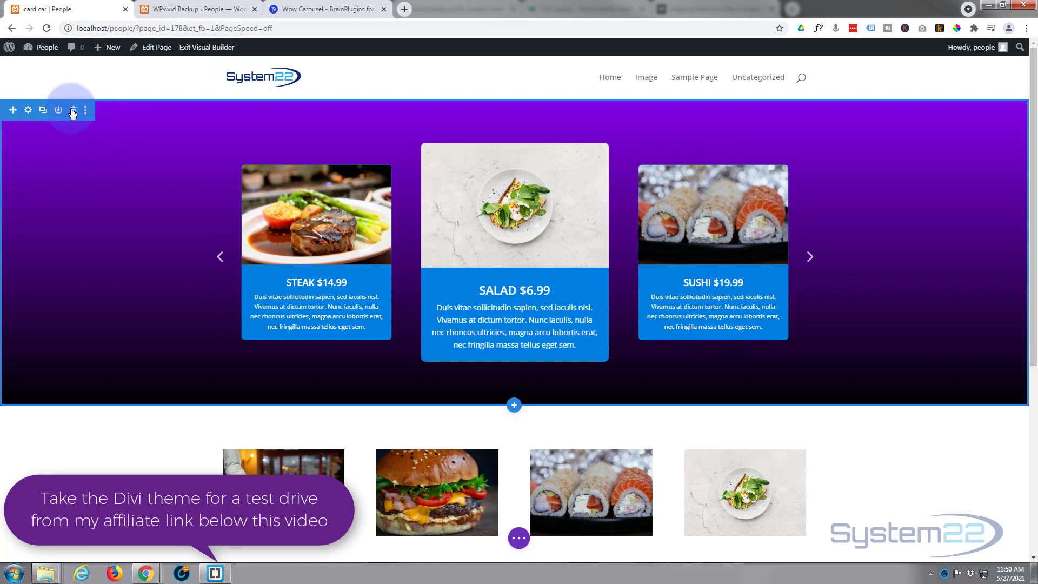
pyautogui.click(73, 109)
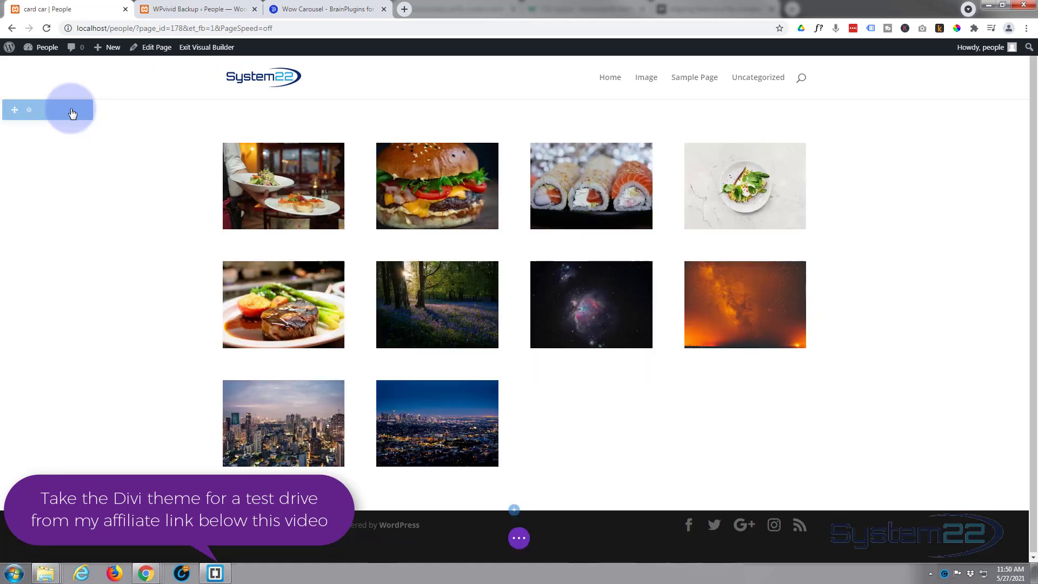
# Insert a new regular section with a single-column row below the image gallery section.
pyautogui.click(514, 510)
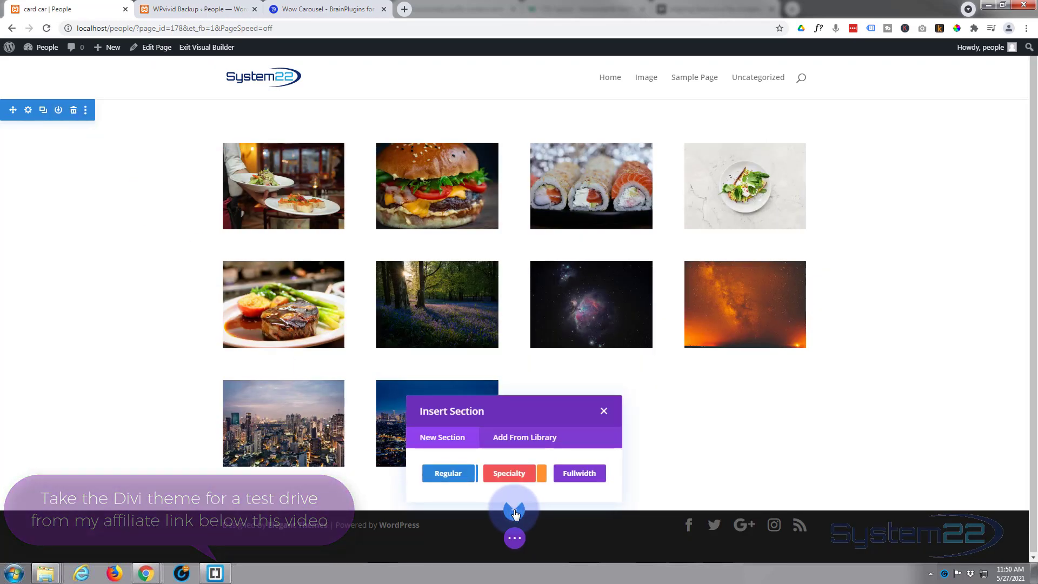
pyautogui.click(449, 475)
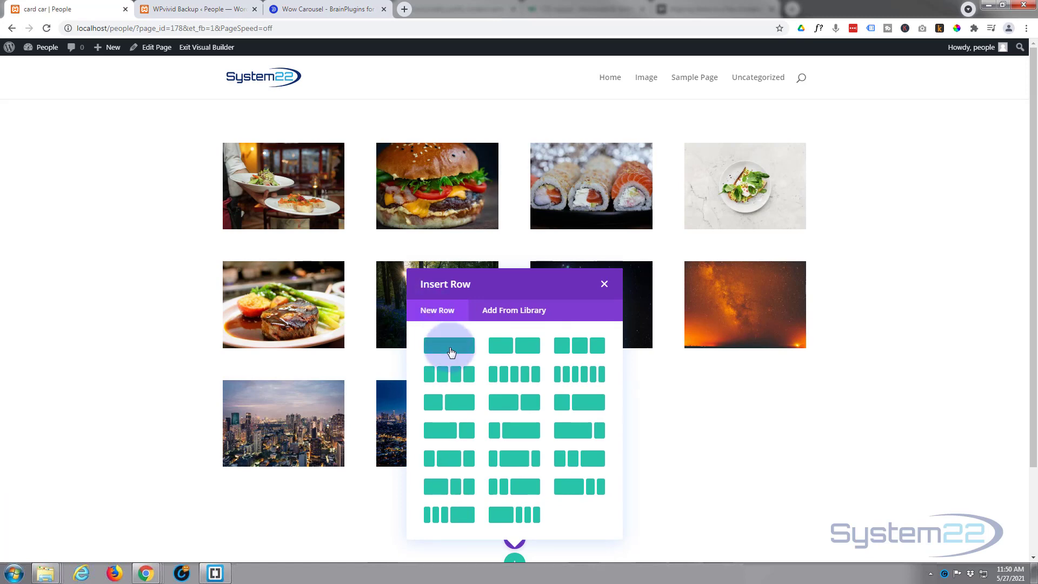
pyautogui.click(450, 346)
pyautogui.click(451, 352)
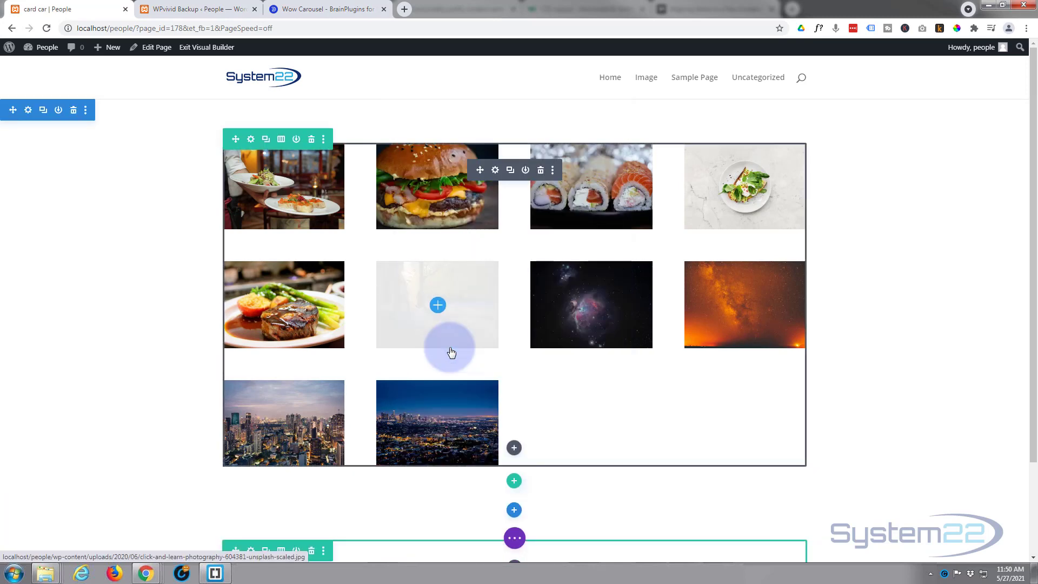
# Move the new empty section above the gallery section so it is first on the page.
pyautogui.scroll(-2, 157, 391)
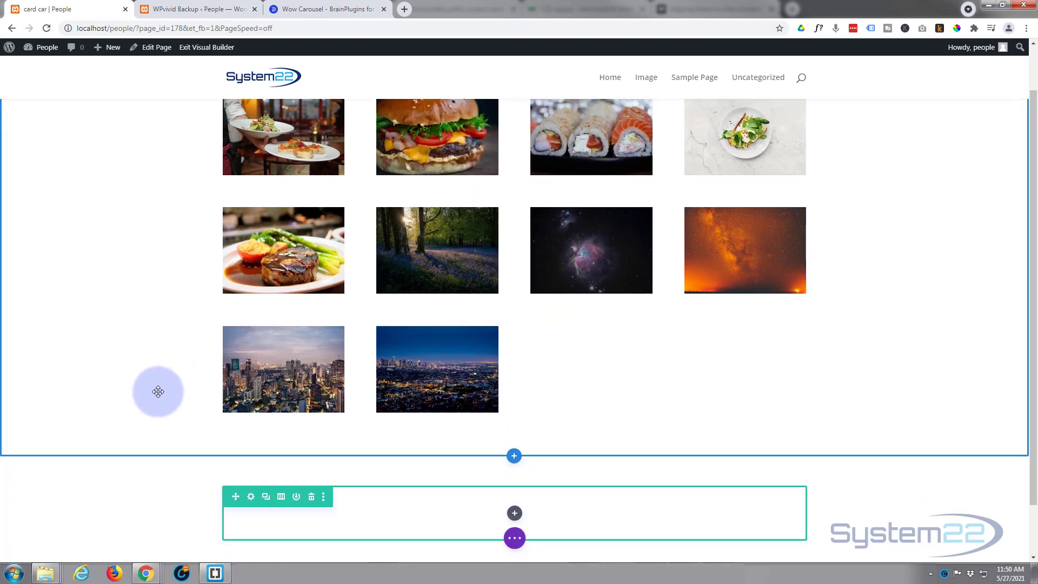
pyautogui.scroll(-1, 158, 391)
pyautogui.moveTo(70, 408)
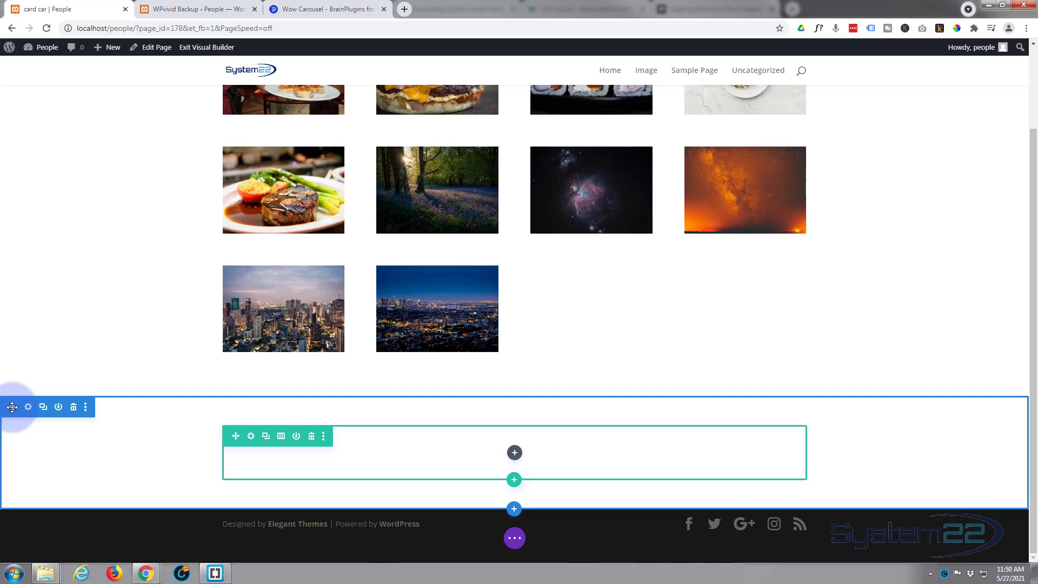
pyautogui.moveTo(11, 407); pyautogui.dragTo(64, 111)
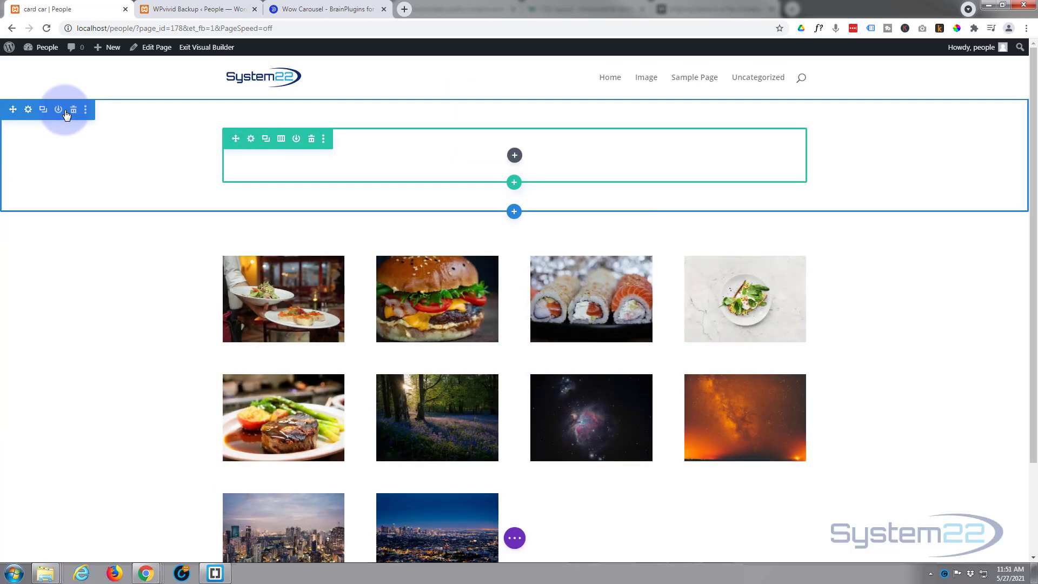
# Add a Wow Card Carousel module to the empty row and reposition its settings window over the page.
pyautogui.click(514, 156)
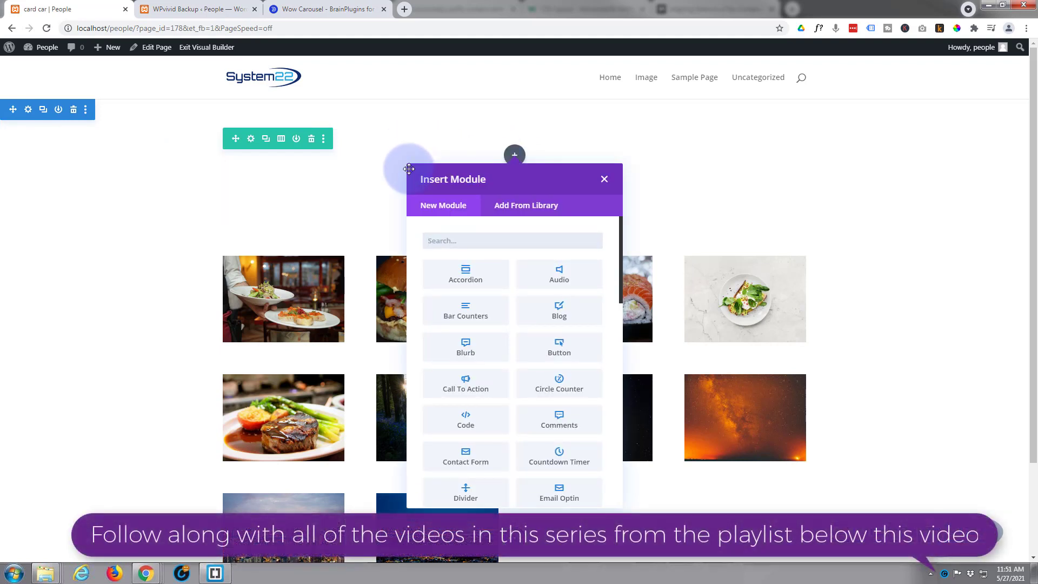
pyautogui.scroll(-4, 469, 279)
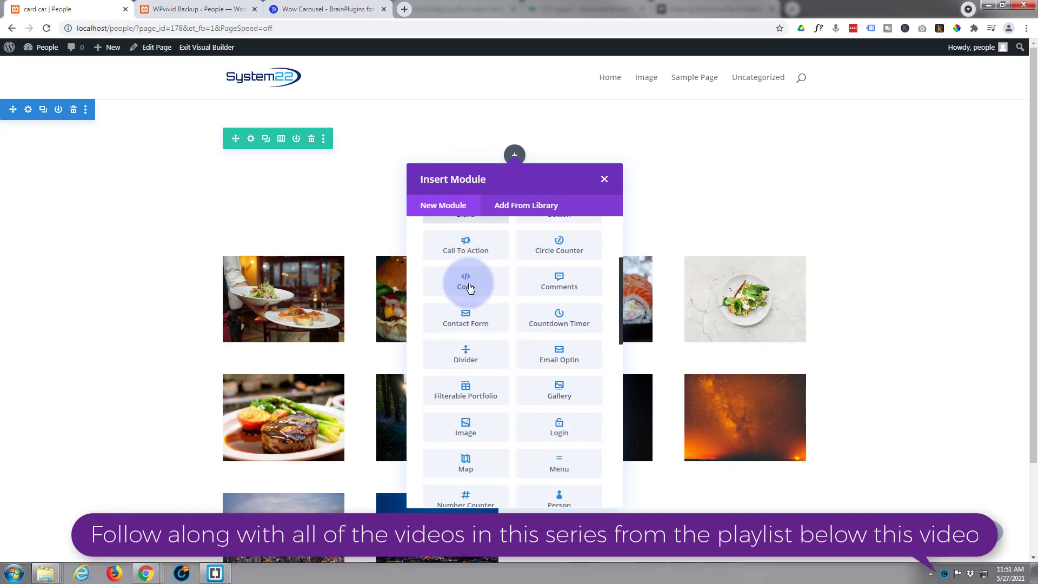
pyautogui.scroll(-5, 469, 282)
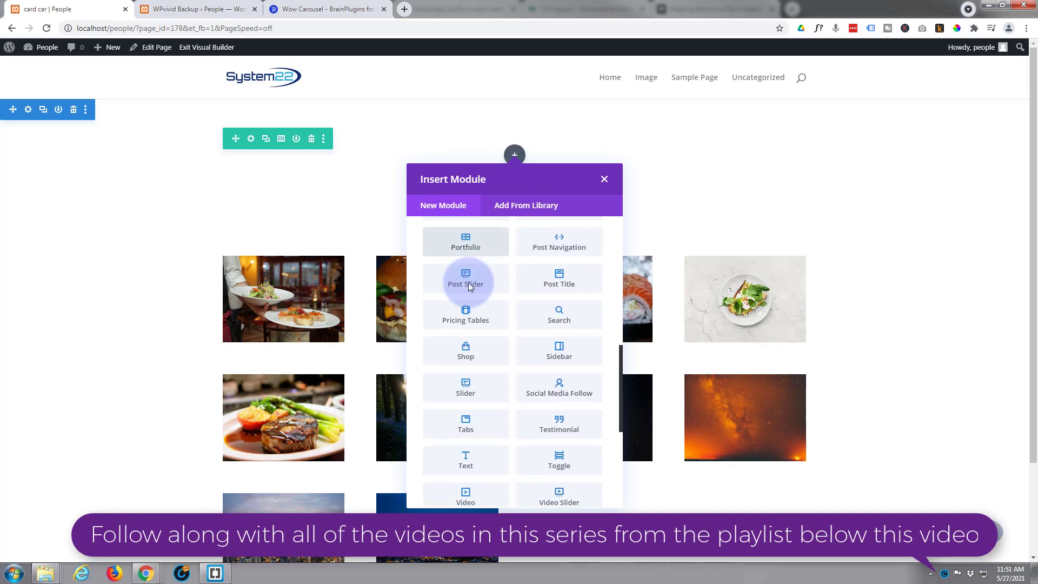
pyautogui.scroll(-3, 468, 283)
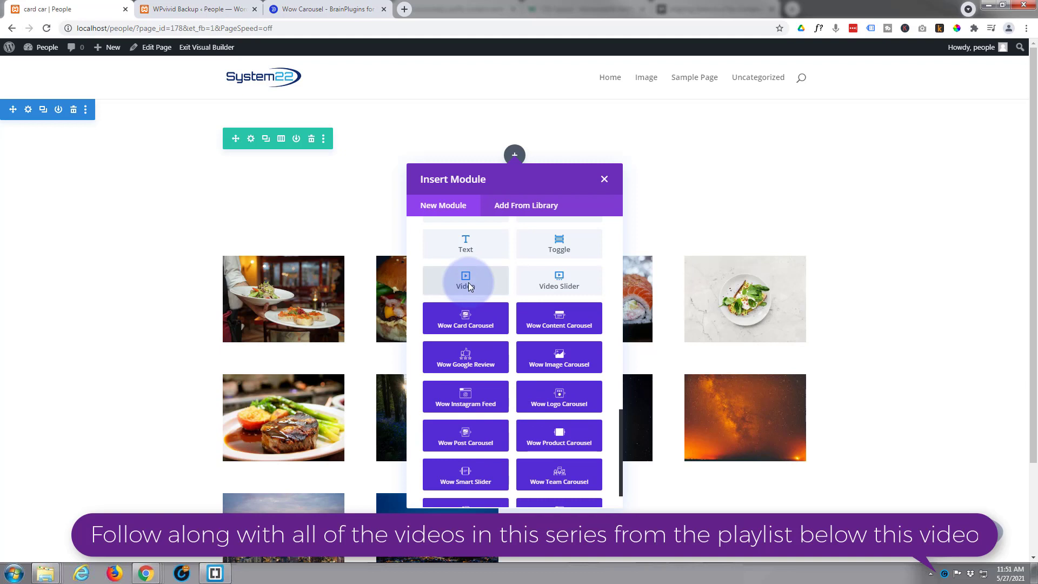
pyautogui.scroll(-1, 469, 287)
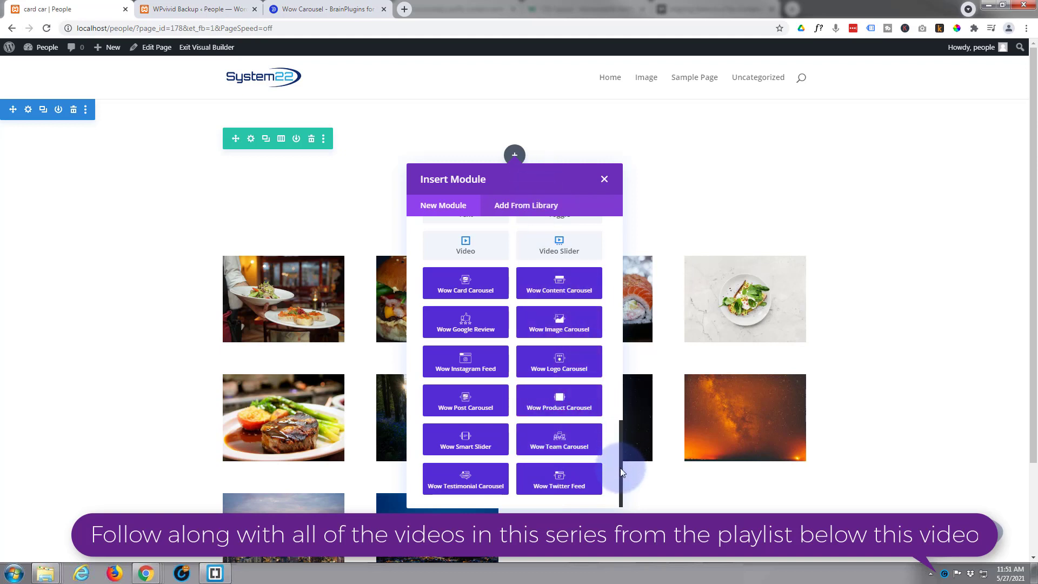
pyautogui.scroll(1, 621, 443)
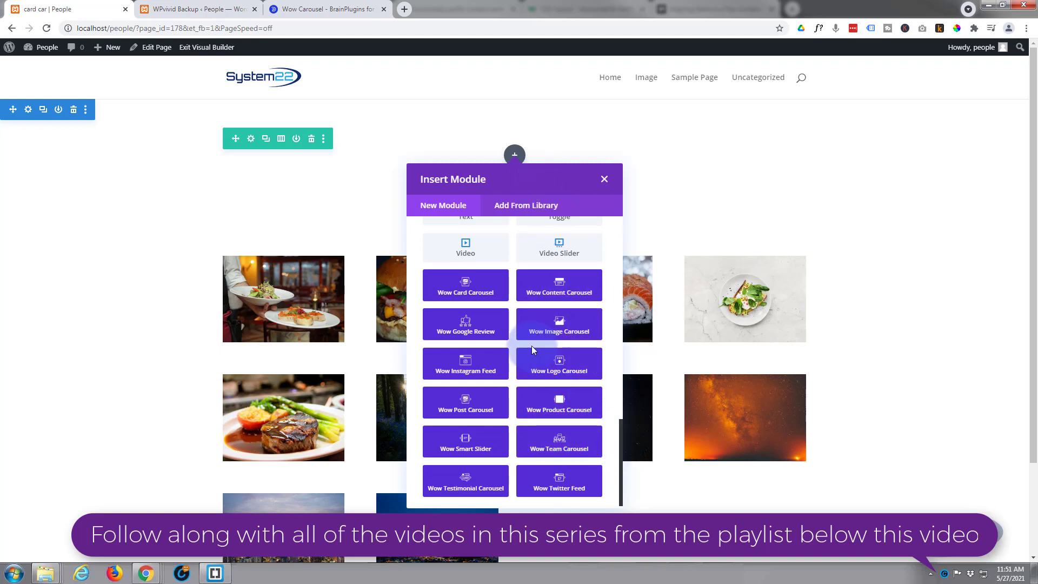
pyautogui.click(466, 288)
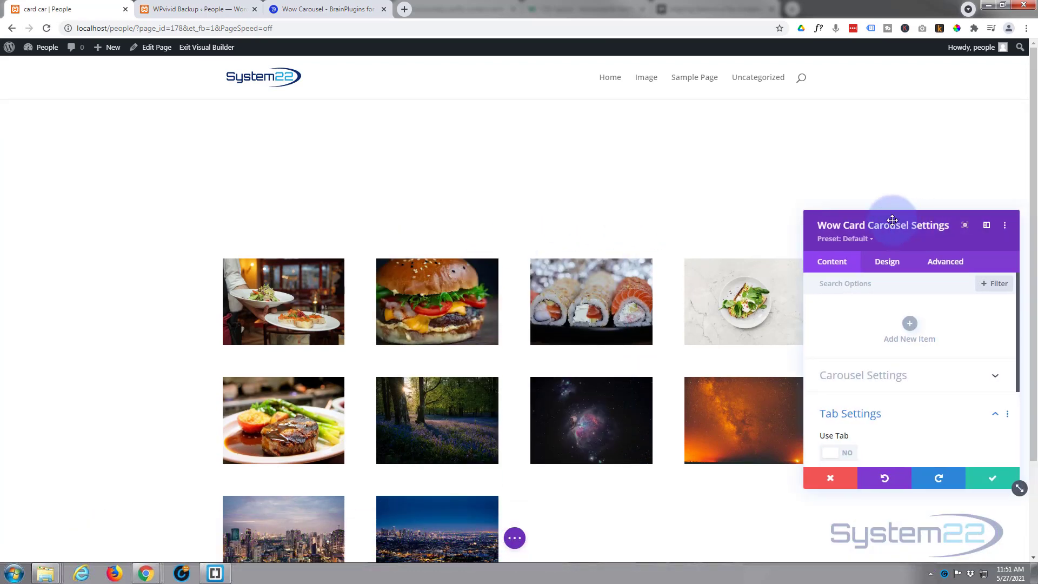
pyautogui.moveTo(924, 225); pyautogui.dragTo(729, 93)
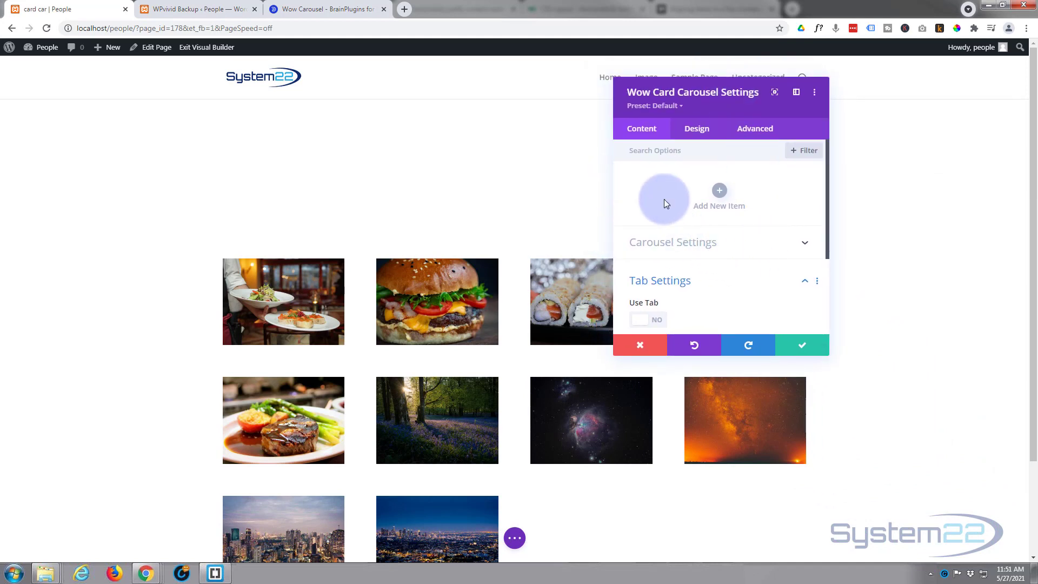
# Add a new card item to the carousel and set its image to the waiter-with-plates photo 823-scaled.jpg from the Media Library.
pyautogui.click(719, 200)
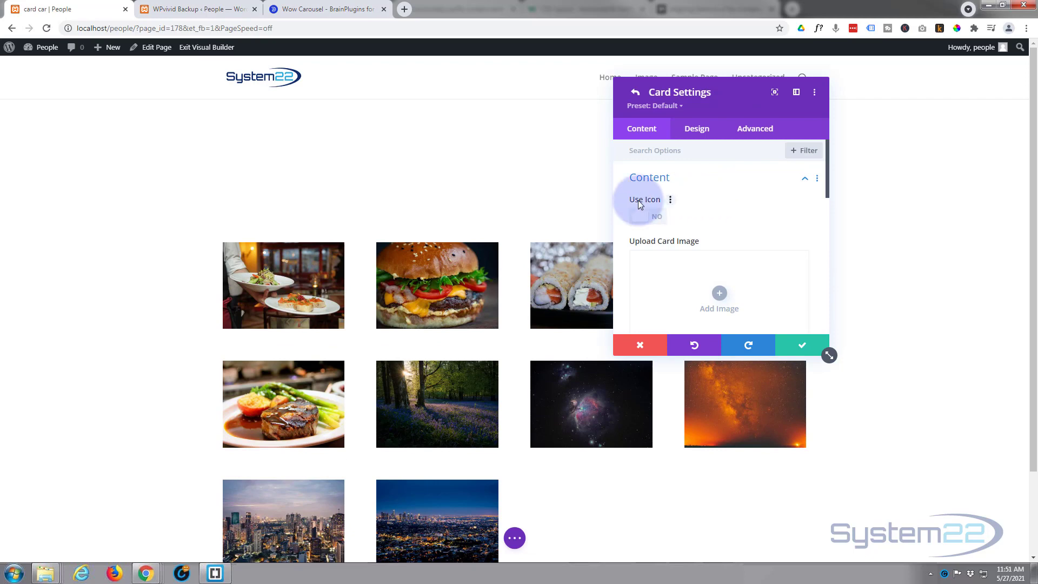
pyautogui.scroll(-2, 700, 223)
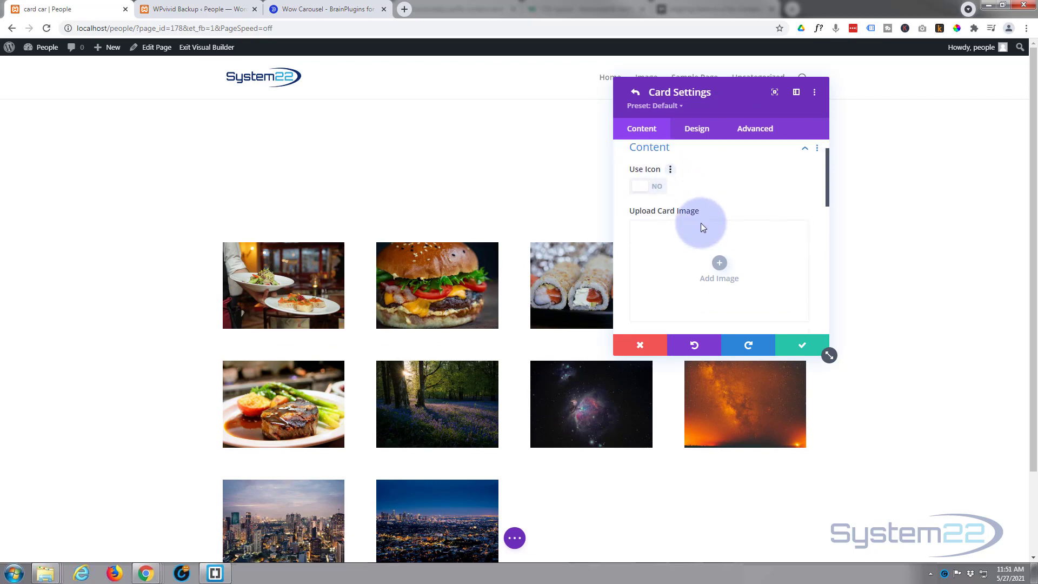
pyautogui.click(719, 242)
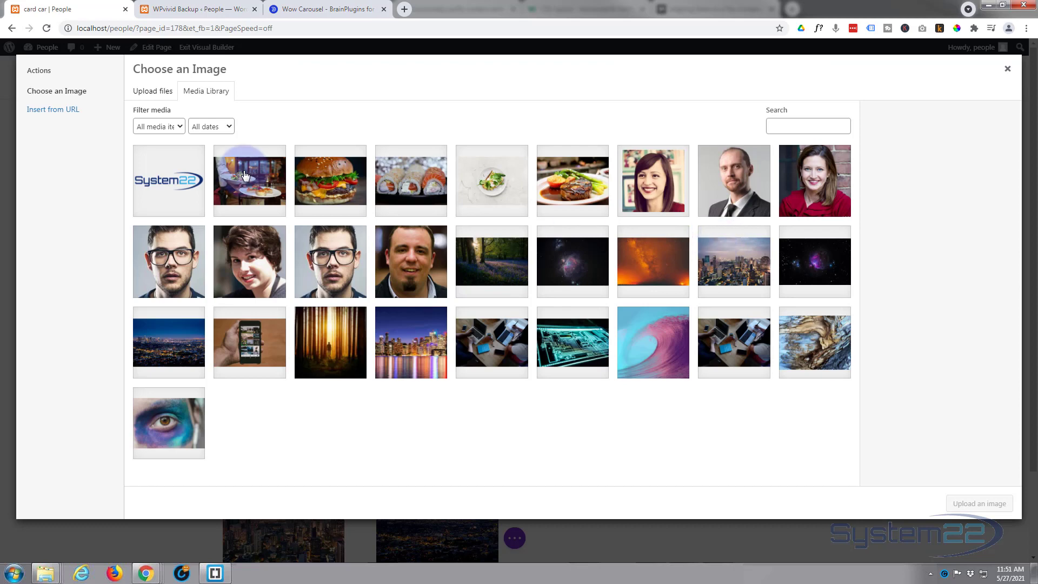
pyautogui.click(244, 177)
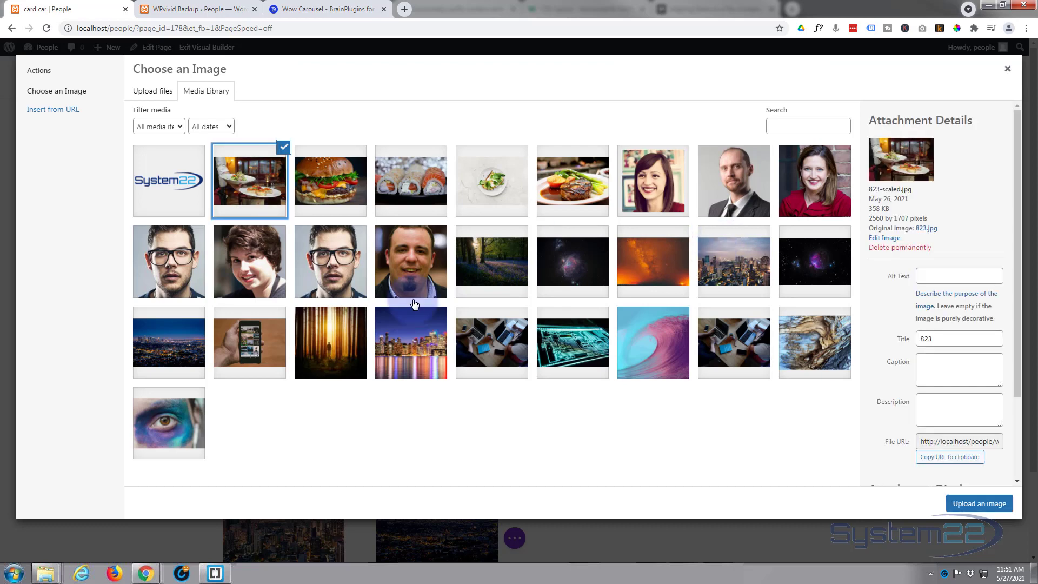
pyautogui.click(980, 504)
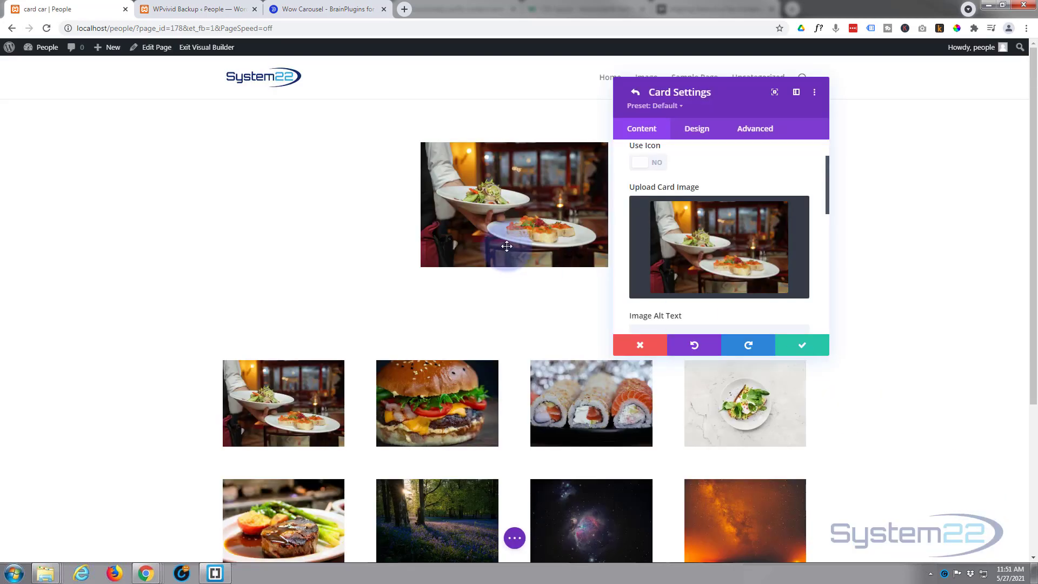
# Set the card's image alt text to "Plates of food".
pyautogui.scroll(-1, 735, 244)
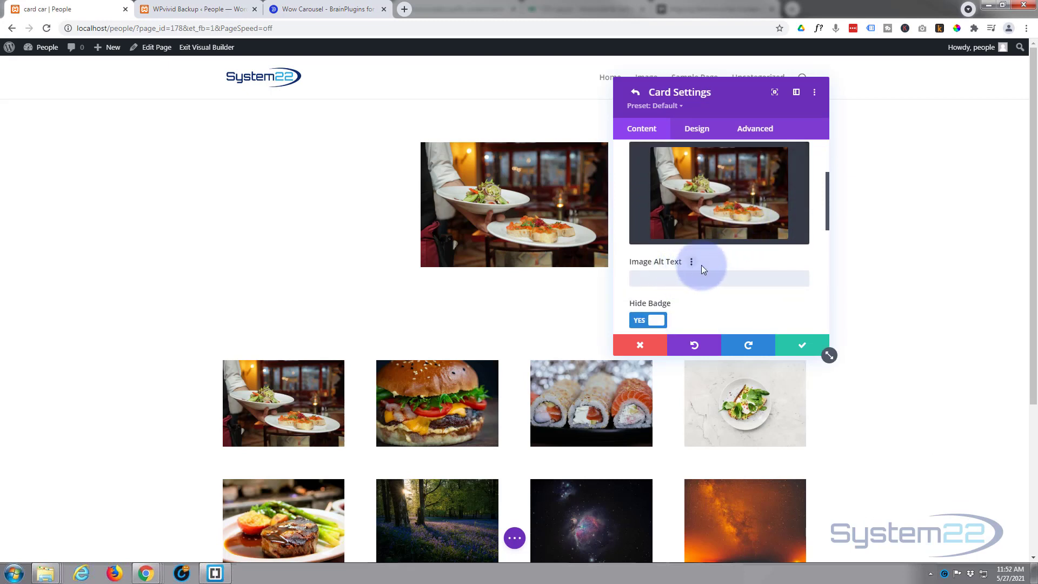
pyautogui.write('Plates of food')
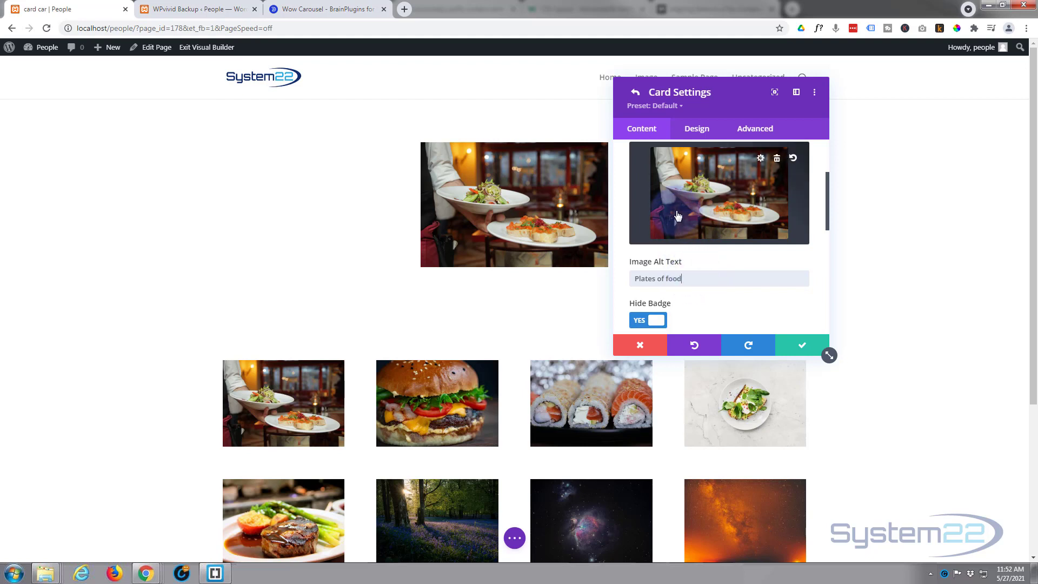
pyautogui.click(707, 277)
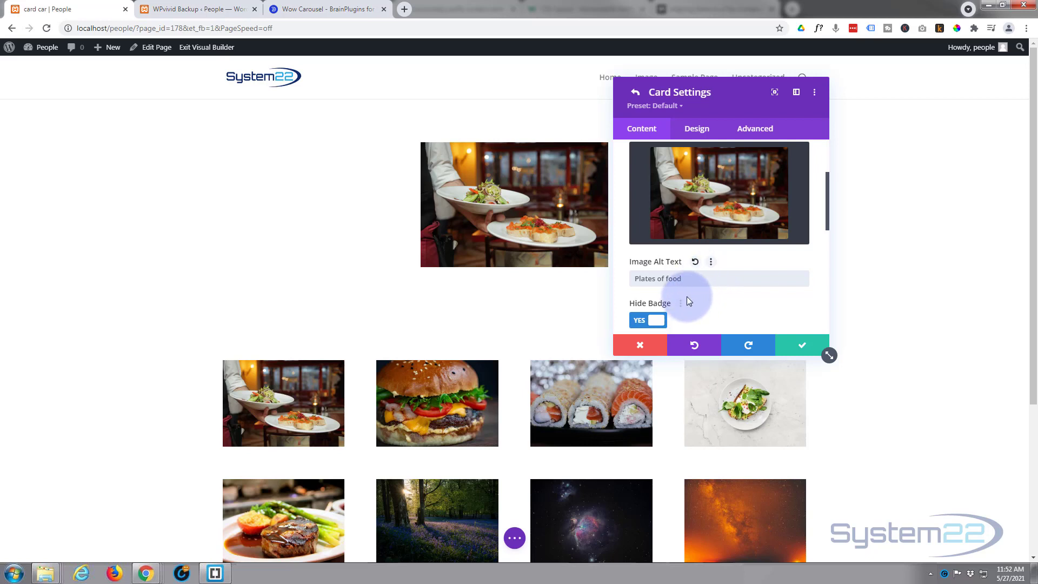
# Set Hide Badge to No so a badge is shown on the card.
pyautogui.scroll(-1, 687, 293)
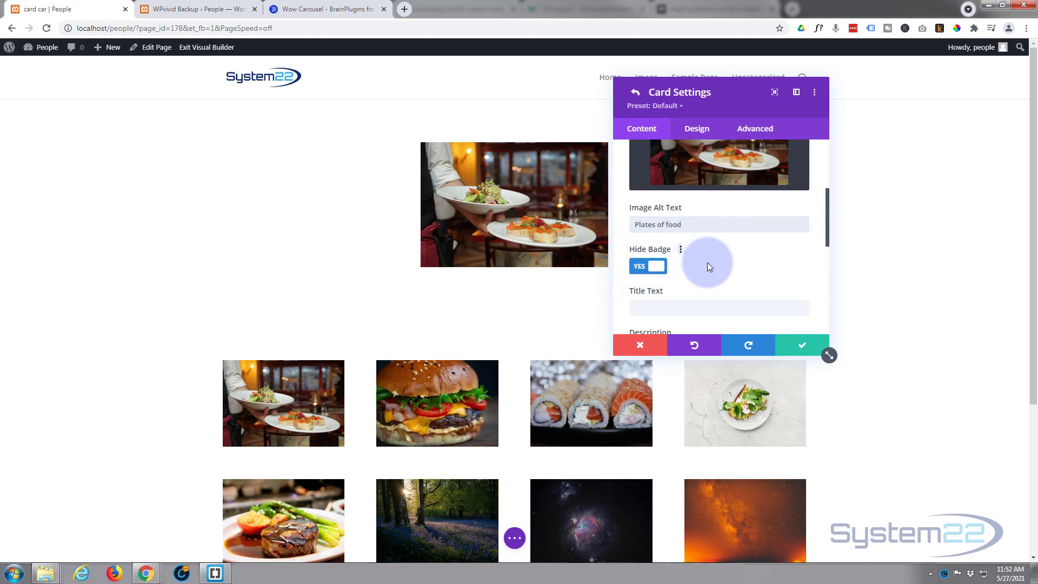
pyautogui.scroll(-1, 709, 262)
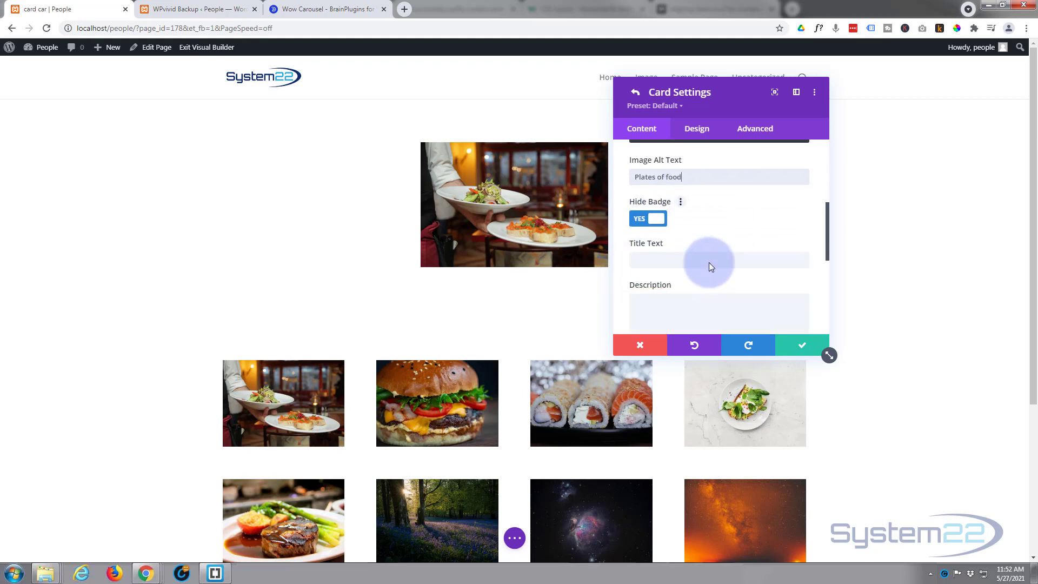
pyautogui.click(642, 214)
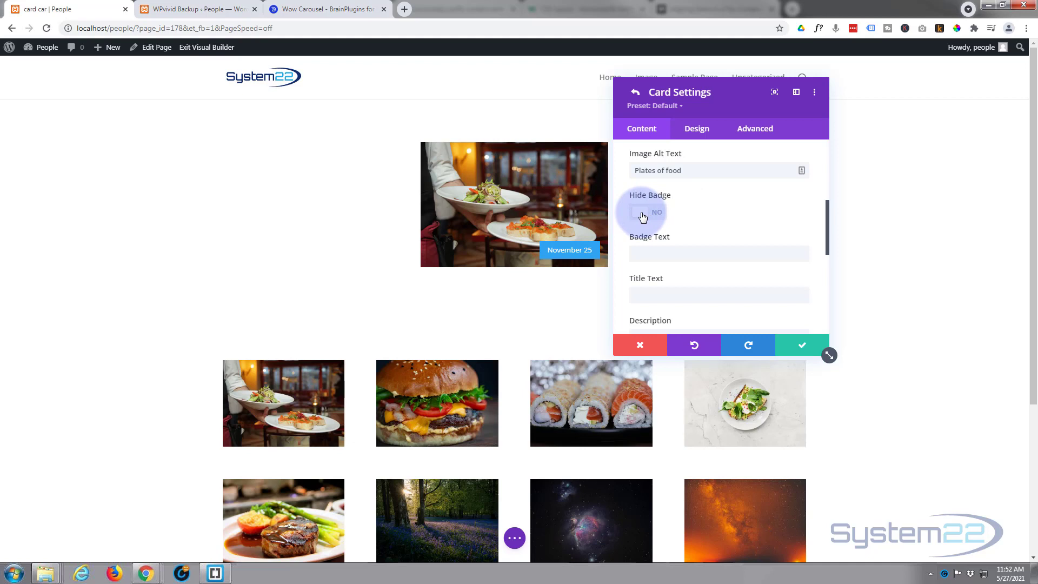
# Set Hide Badge to Yes and enter "Special Of The day" as the card's title text.
pyautogui.click(641, 214)
pyautogui.click(651, 254)
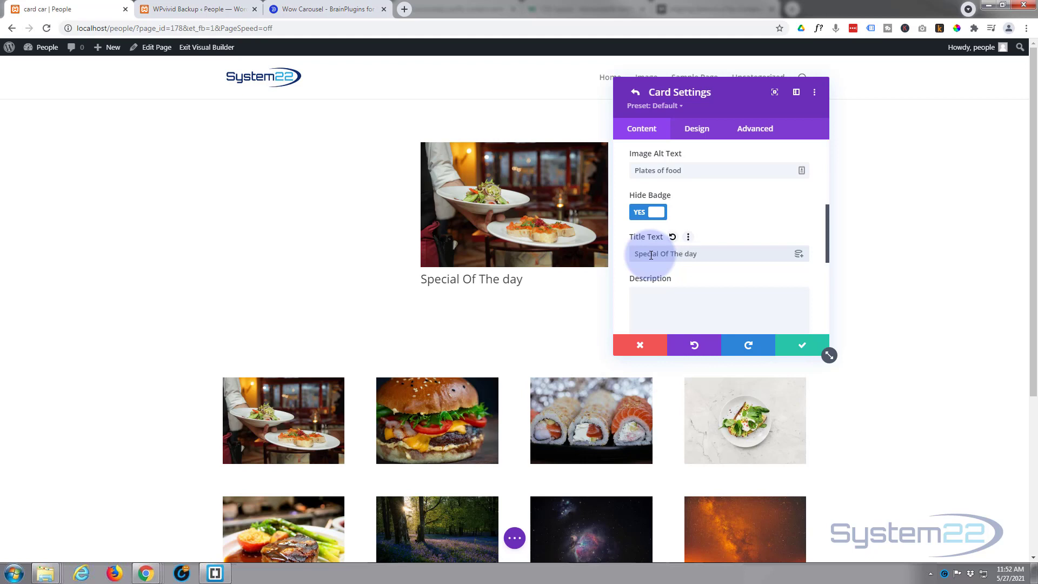
# Fill the card's description with the placeholder paragraph starting "Duis vitae sollicitudin sapien, sed iaculis nisl" and ending "nec fringilla massa tellus eget sem.".
pyautogui.click(651, 297)
pyautogui.scroll(-1, 703, 228)
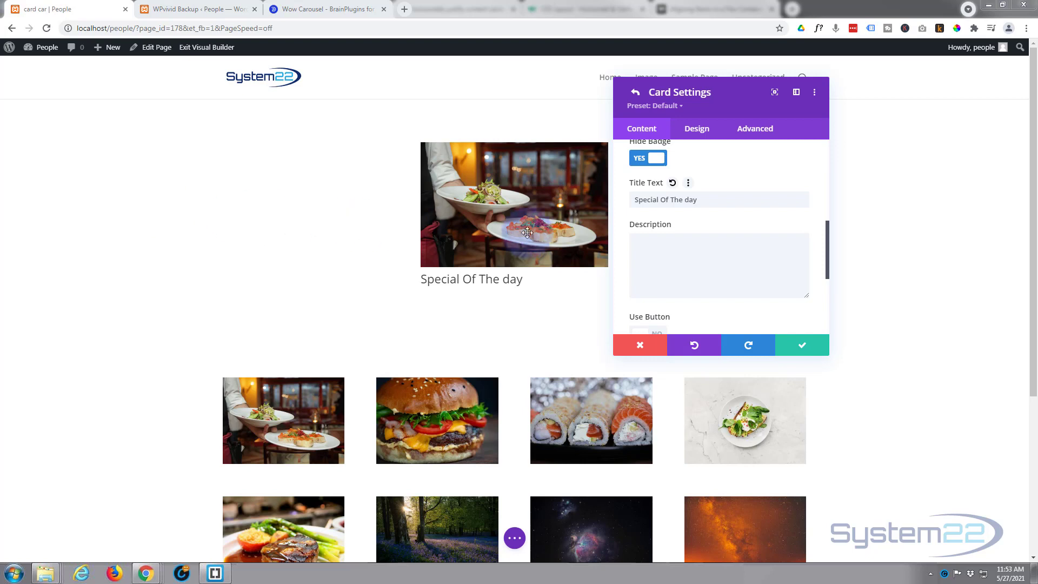
pyautogui.click(645, 243)
pyautogui.write('Duis vitae sollicitudin sapien, sed iaculis nisl. Vivamus at dictum tortor. Nunc iaculis, nulla nec rhoncus ultricies, magna arcu lobortis erat, nec fringilla massa tellus eget sem.')
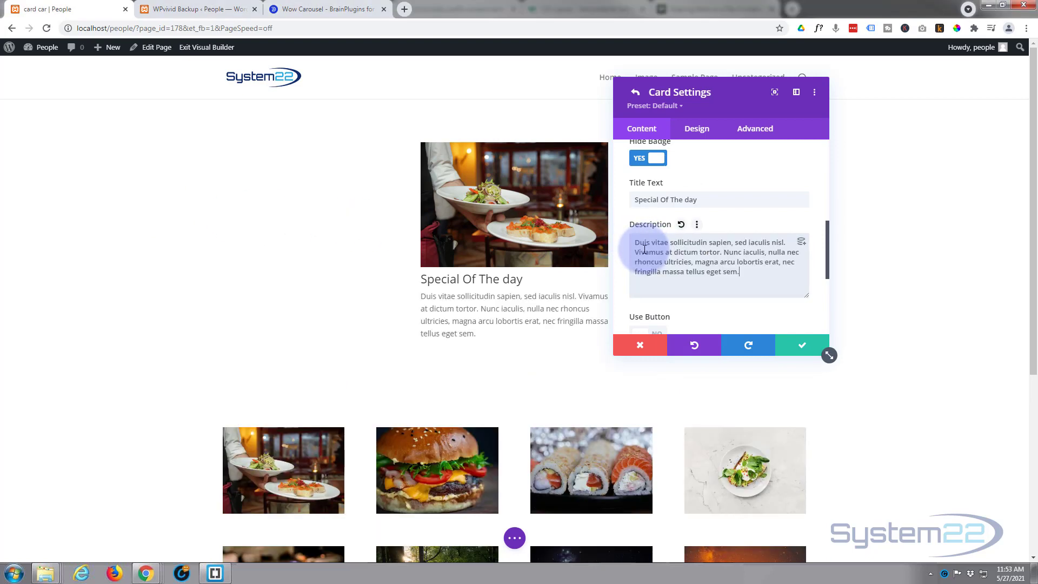
pyautogui.click(801, 244)
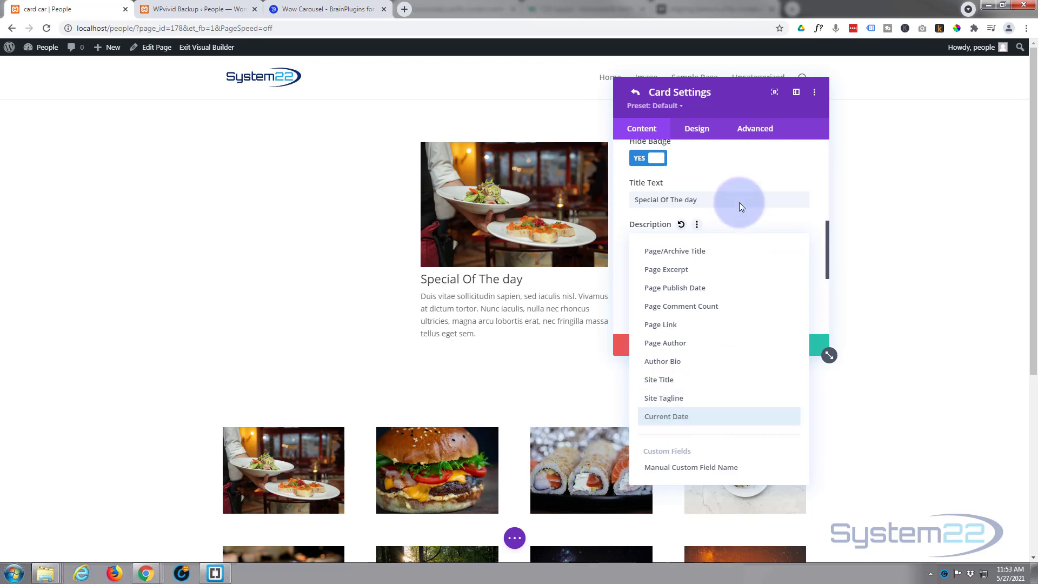
pyautogui.click(749, 172)
# Enable the card's button to examine its text, link and new-window options, and disable the button again.
pyautogui.scroll(-2, 691, 253)
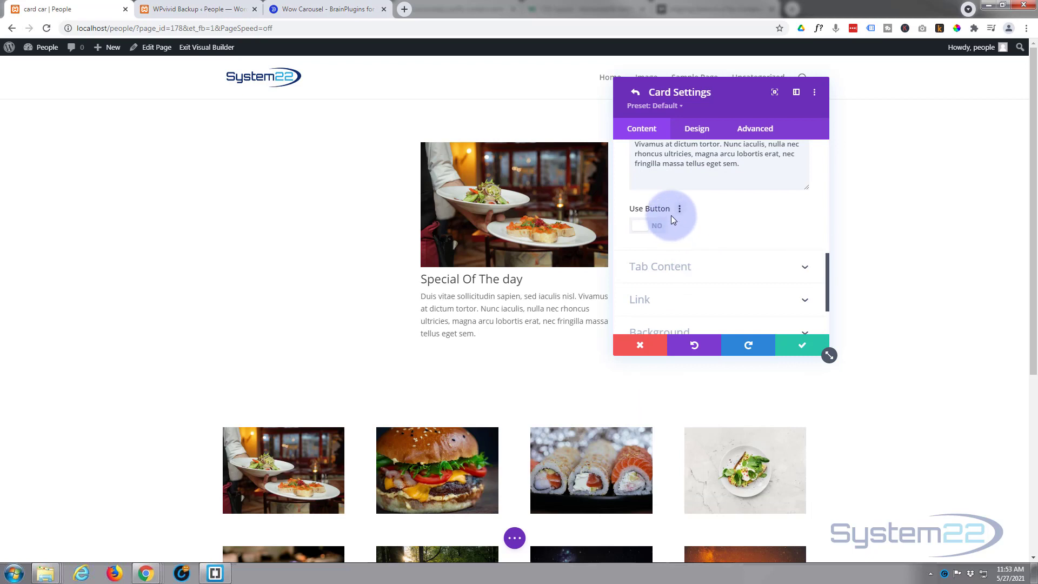
pyautogui.click(660, 226)
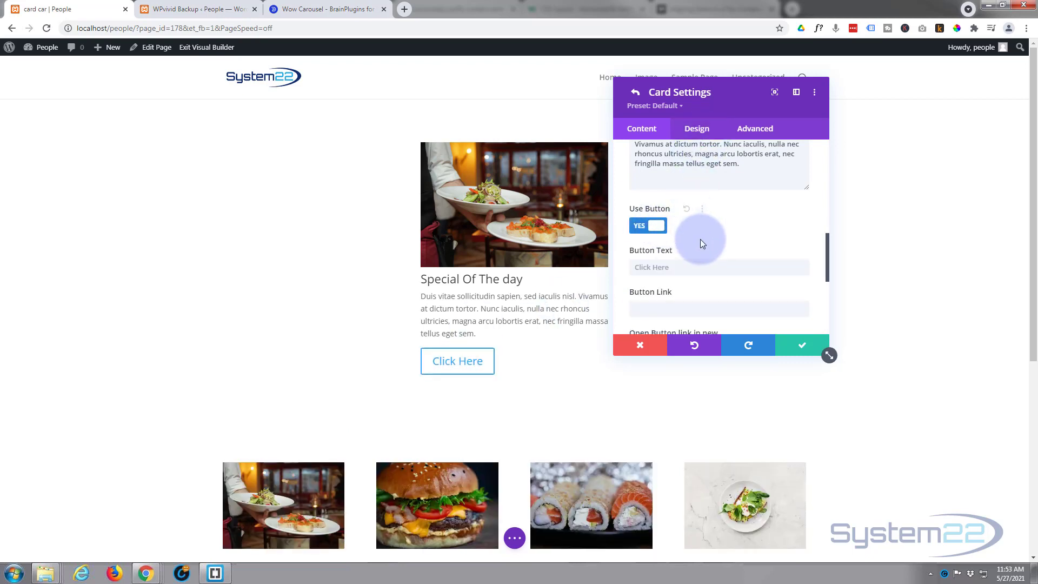
pyautogui.click(646, 227)
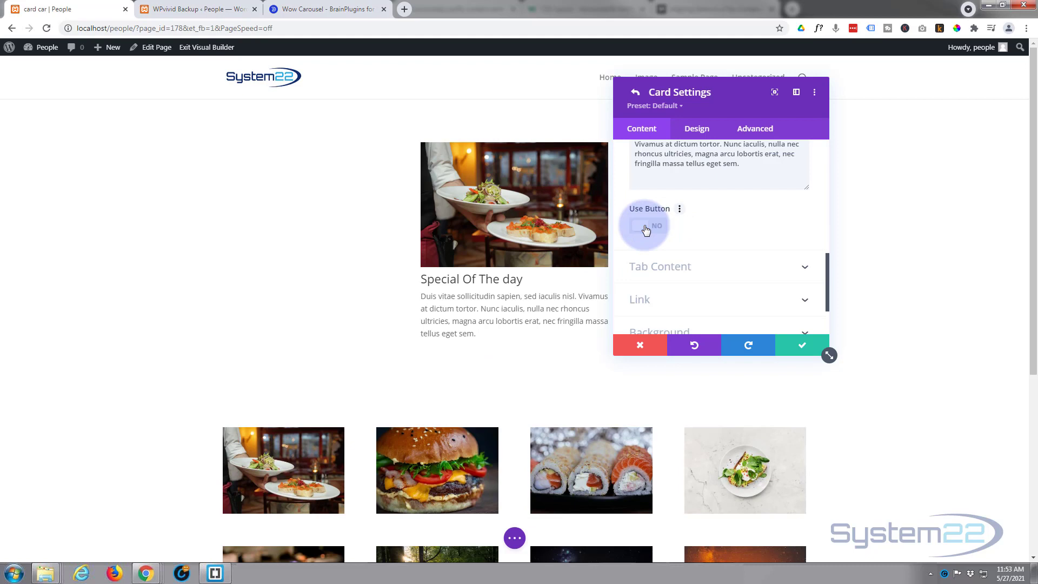
pyautogui.click(646, 227)
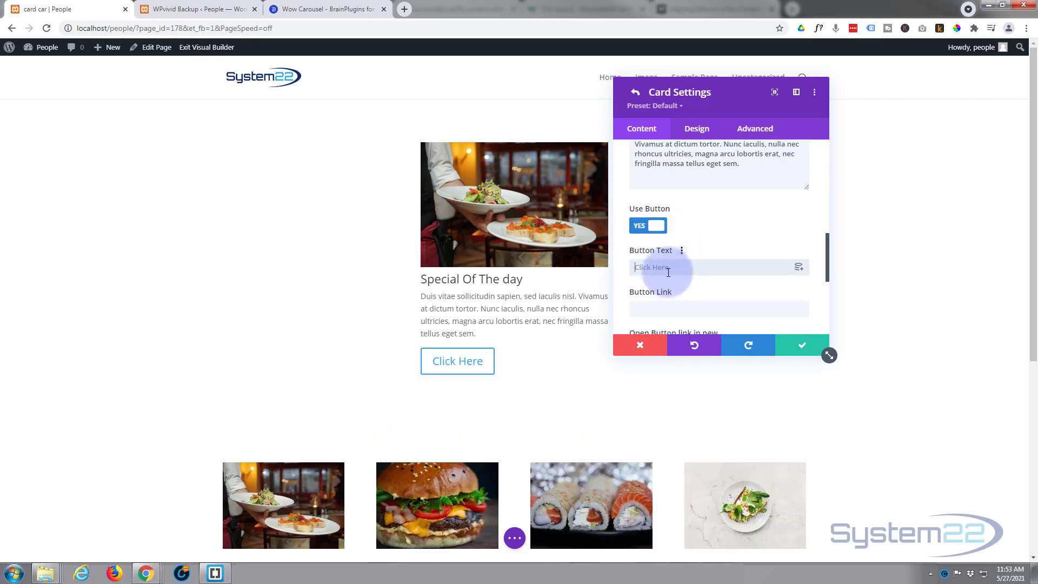
pyautogui.click(638, 269)
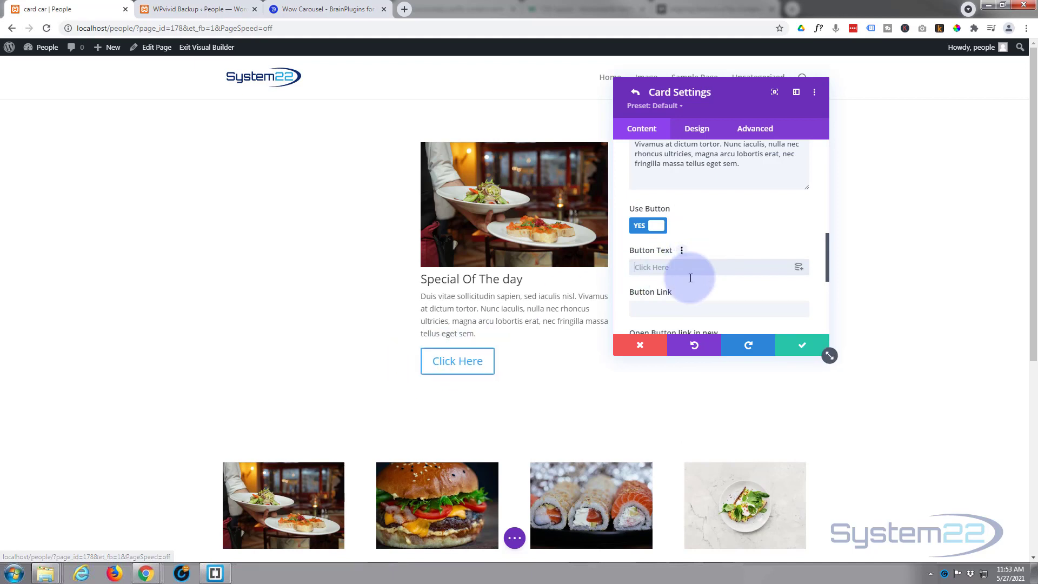
pyautogui.scroll(-1, 679, 301)
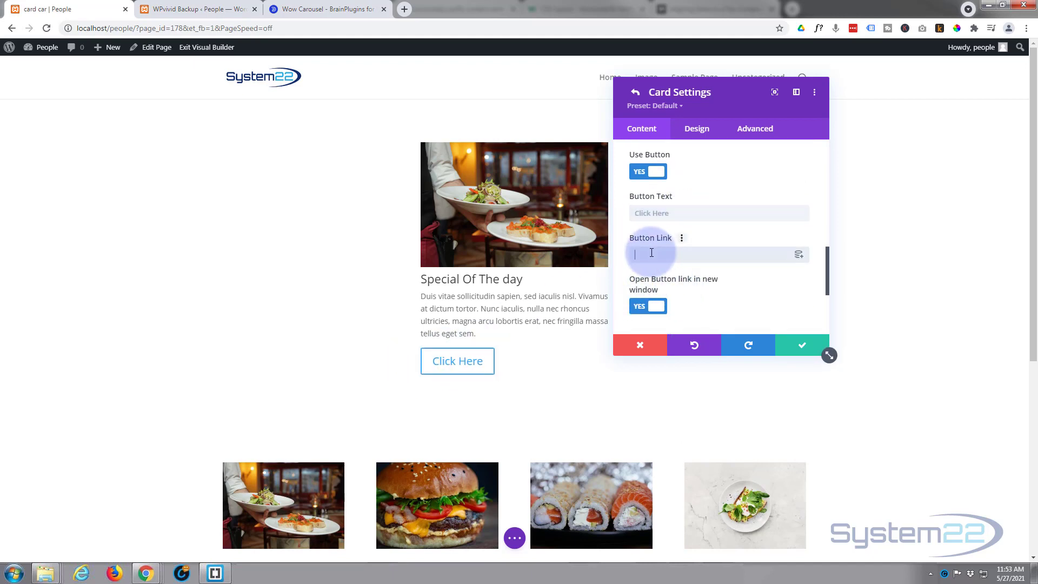
pyautogui.click(705, 248)
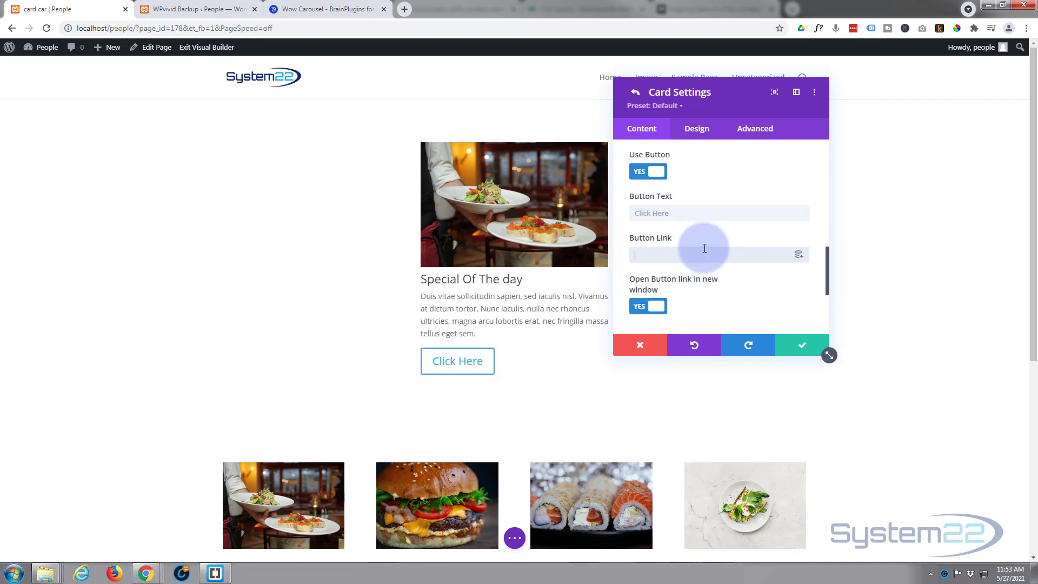
pyautogui.scroll(-1, 702, 242)
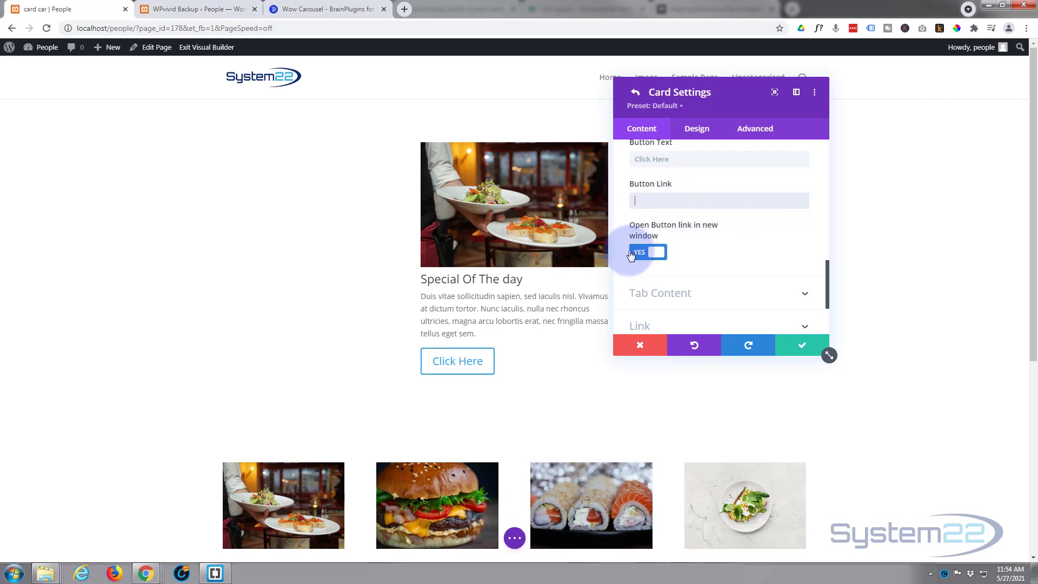
pyautogui.click(645, 204)
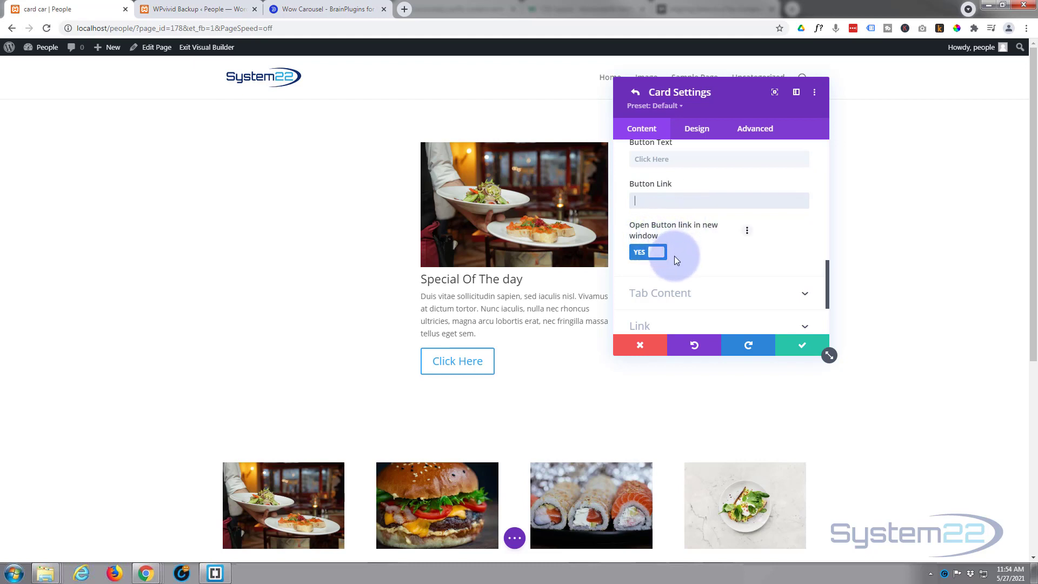
pyautogui.scroll(1, 651, 243)
pyautogui.click(649, 173)
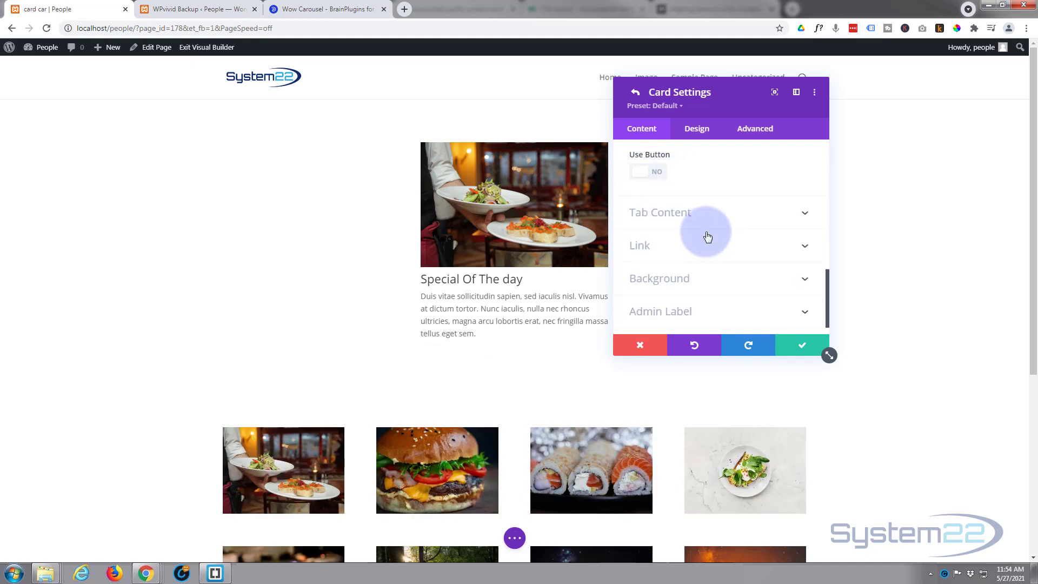
# Capitalize the last word of the card's title text so it reads "Special Of The Day".
pyautogui.click(714, 214)
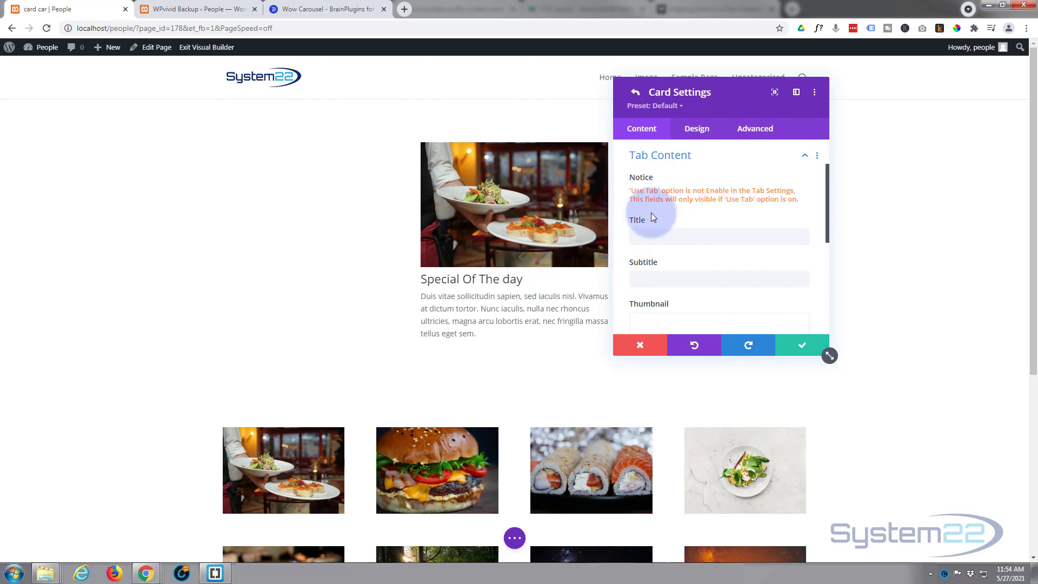
pyautogui.scroll(2, 660, 230)
pyautogui.click(686, 194)
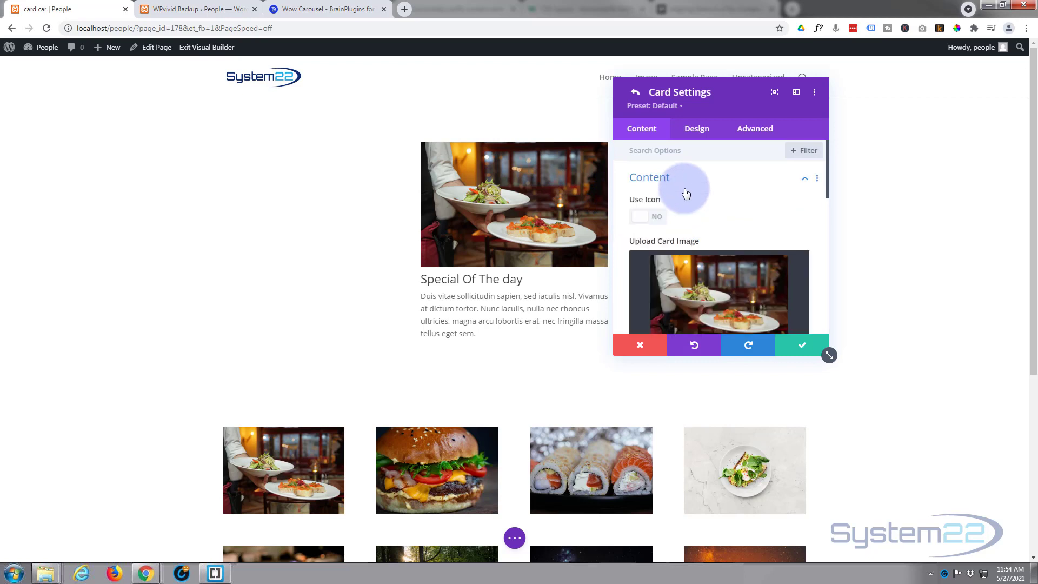
pyautogui.scroll(-4, 696, 239)
pyautogui.scroll(-3, 696, 239)
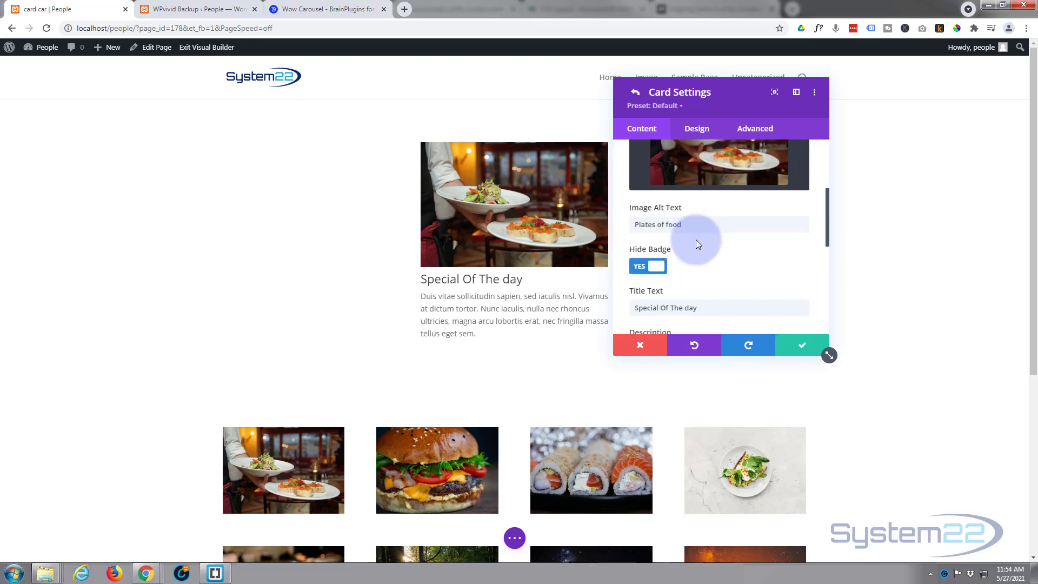
pyautogui.click(688, 200)
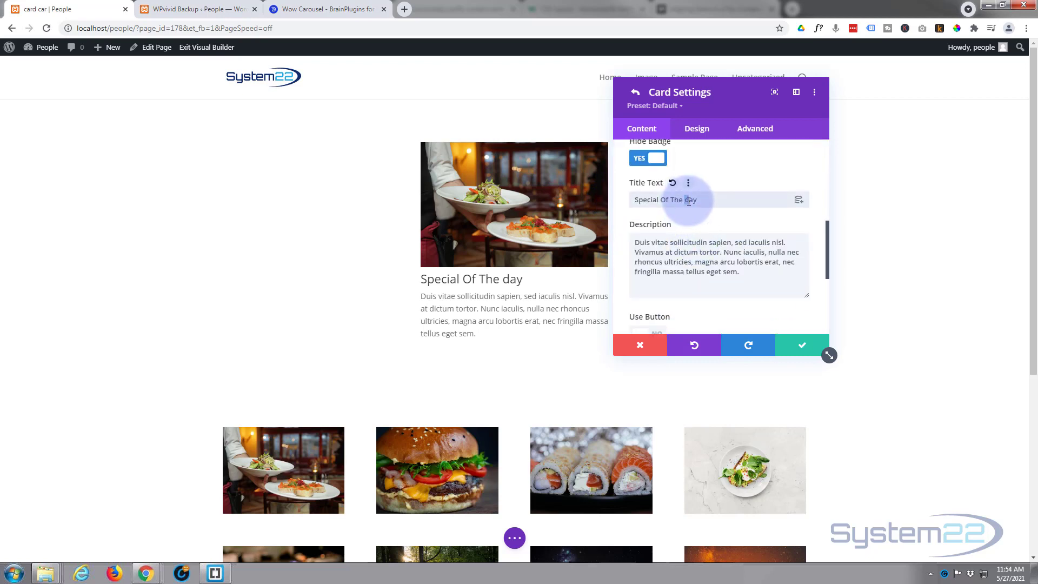
pyautogui.write('D')
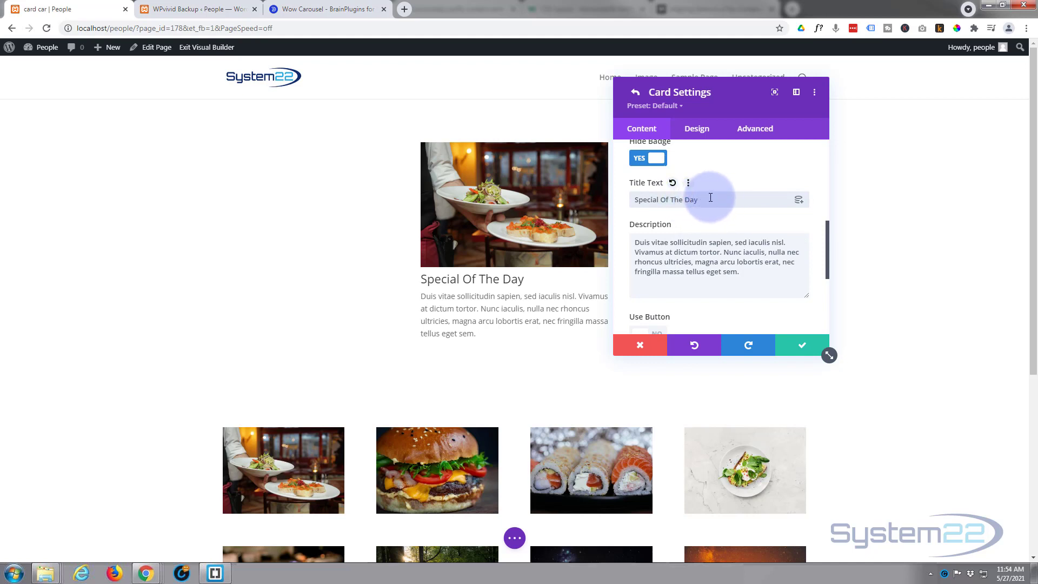
# Copy the card's title text into the Tab Content title and set the tab subtitle to "$9.99".
pyautogui.moveTo(710, 201); pyautogui.dragTo(581, 208)
pyautogui.hotkey('ctrl', 'c')
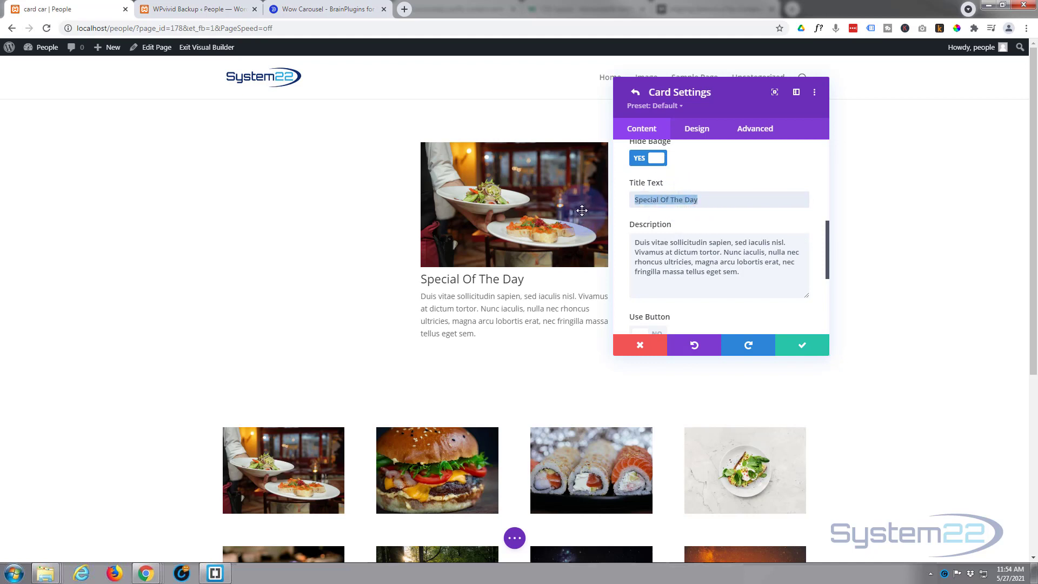
pyautogui.scroll(-5, 660, 241)
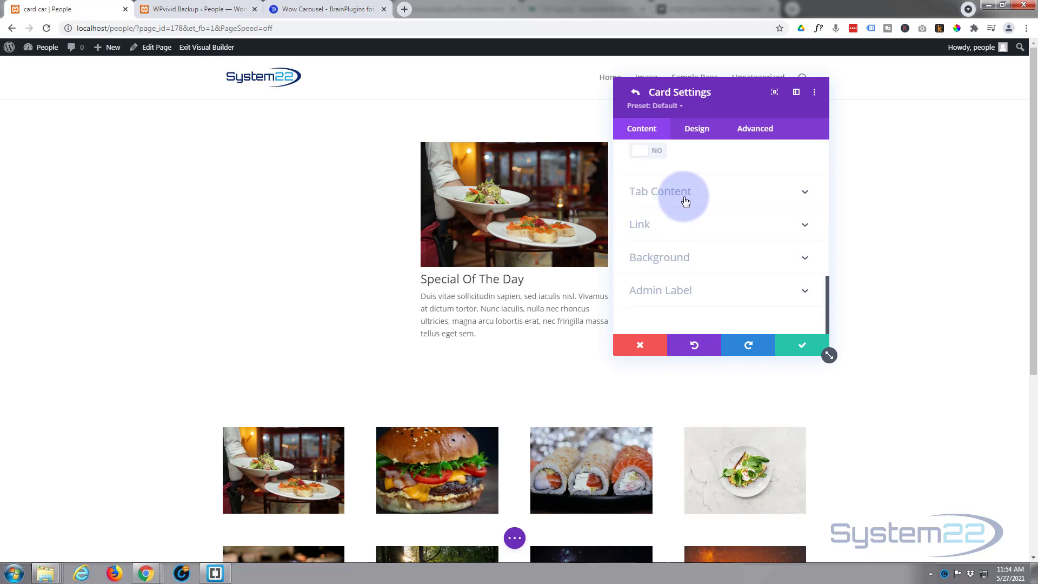
pyautogui.click(685, 201)
pyautogui.click(653, 238)
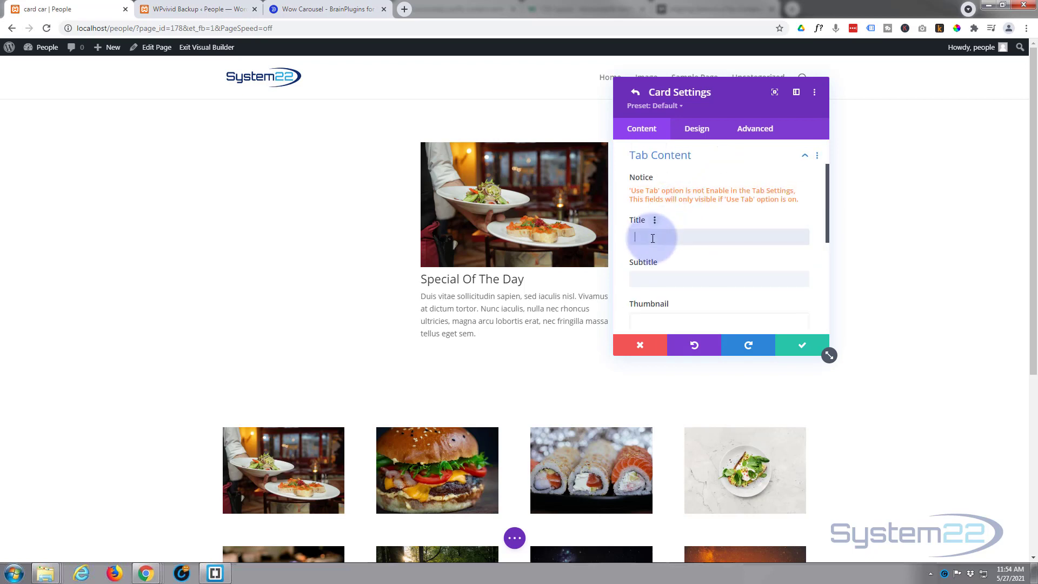
pyautogui.hotkey('ctrl', 'v')
pyautogui.click(646, 280)
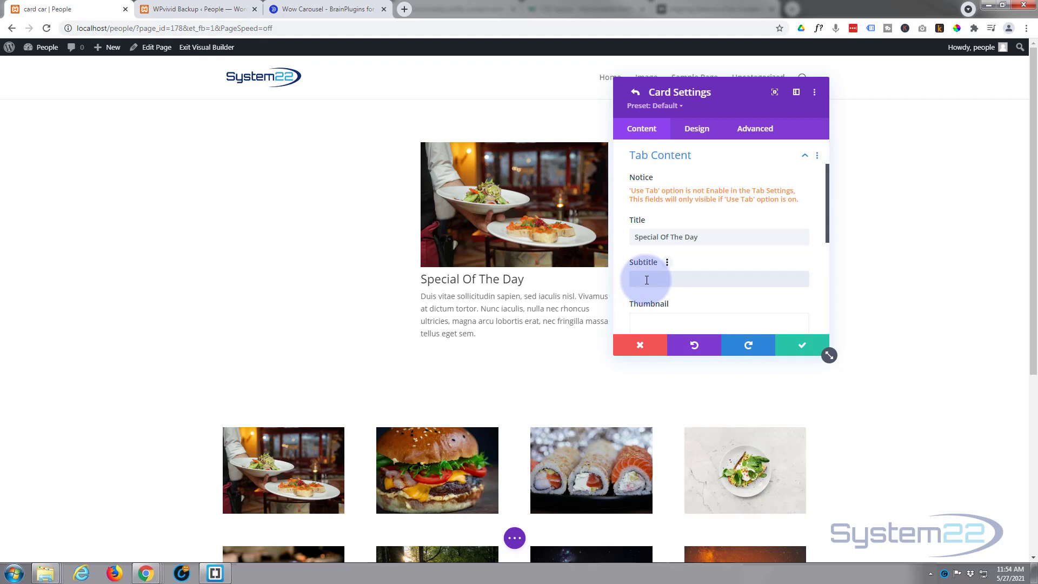
pyautogui.write('$9.99')
# Set the Tab Content thumbnail to the waiter-with-plates photo 823-scaled.jpg from the Media Library.
pyautogui.scroll(-3, 697, 277)
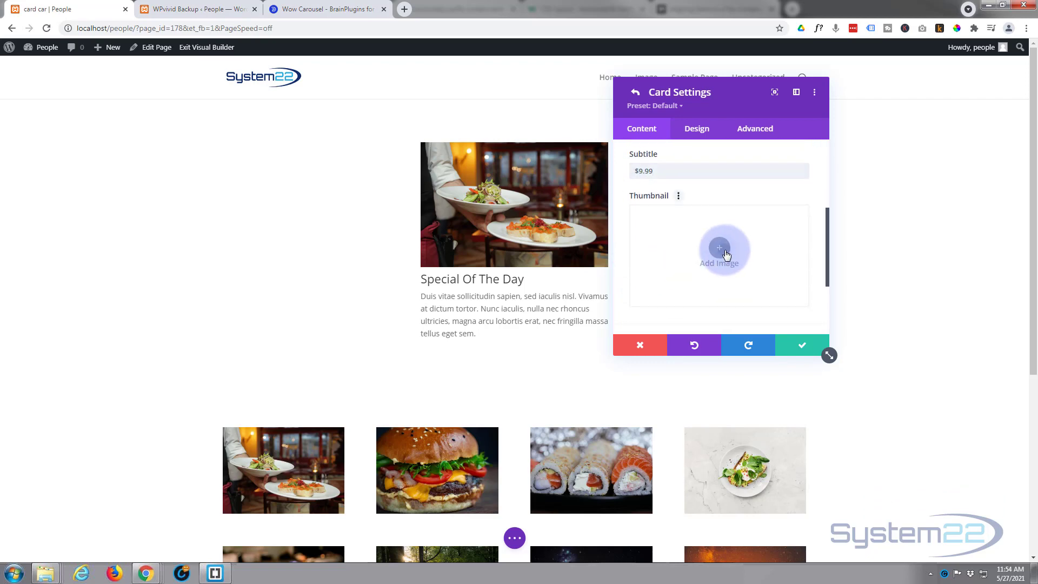
pyautogui.click(724, 250)
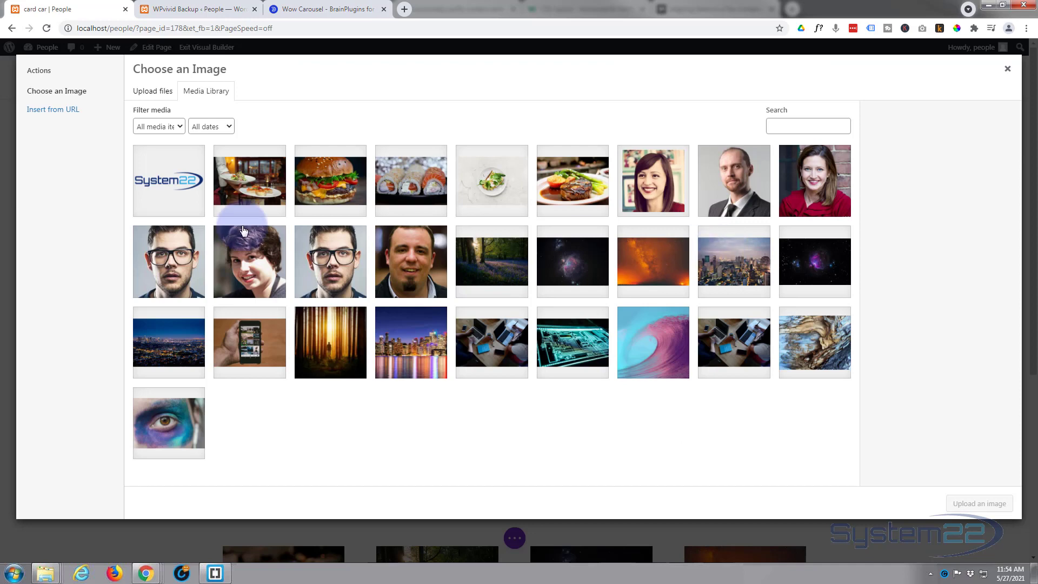
pyautogui.click(247, 195)
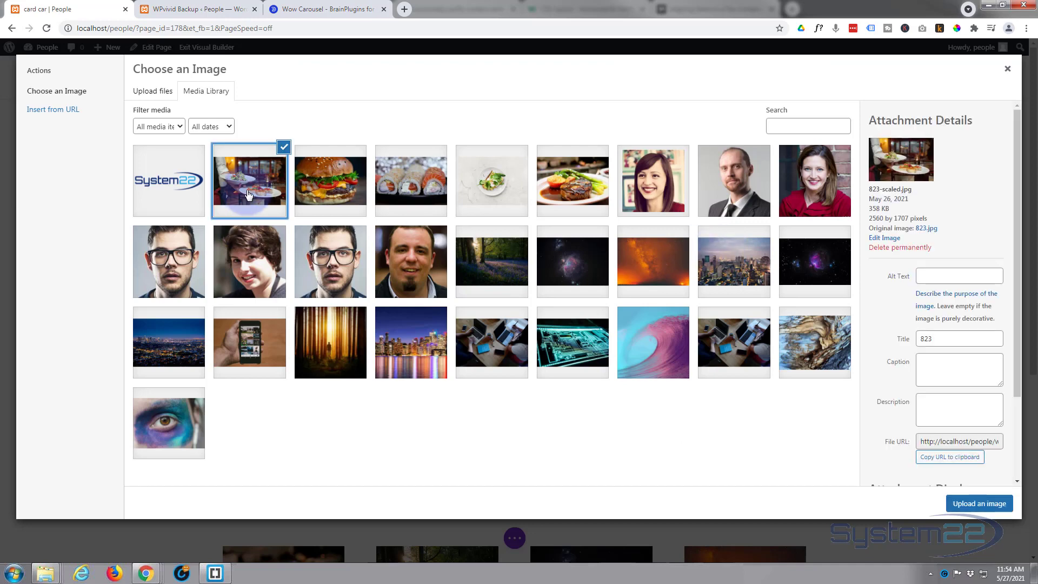
pyautogui.click(980, 504)
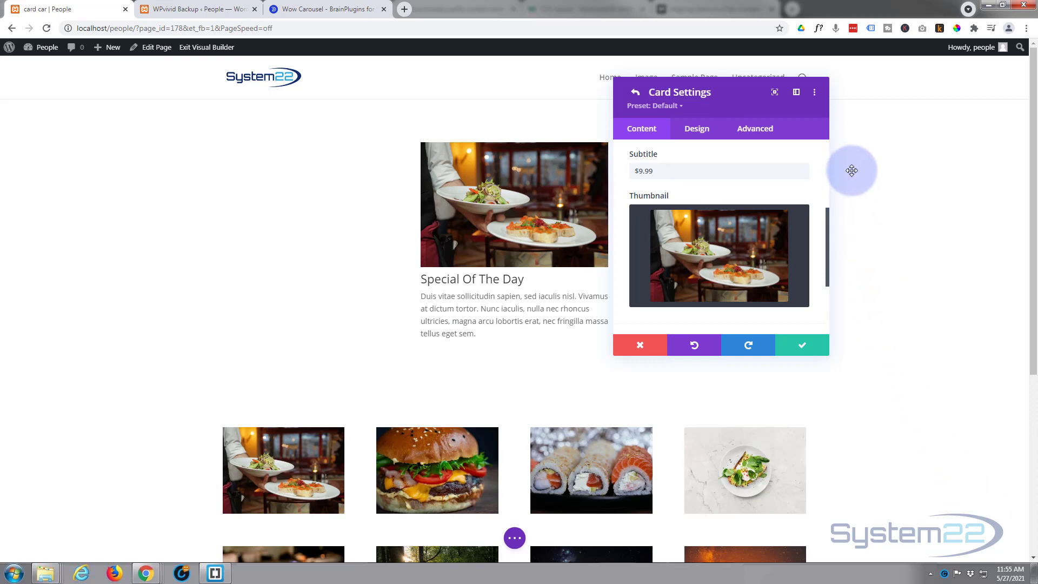
# Move the settings window clear of the card and append the price so the card's title text reads "Special Of The Day $9.99".
pyautogui.moveTo(731, 111); pyautogui.dragTo(782, 108)
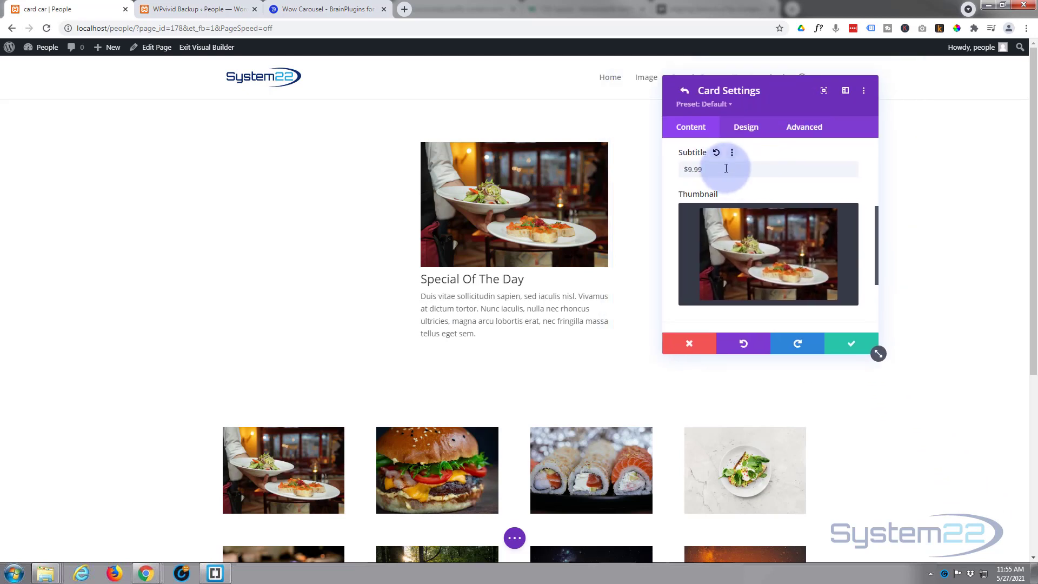
pyautogui.moveTo(719, 169); pyautogui.dragTo(663, 164)
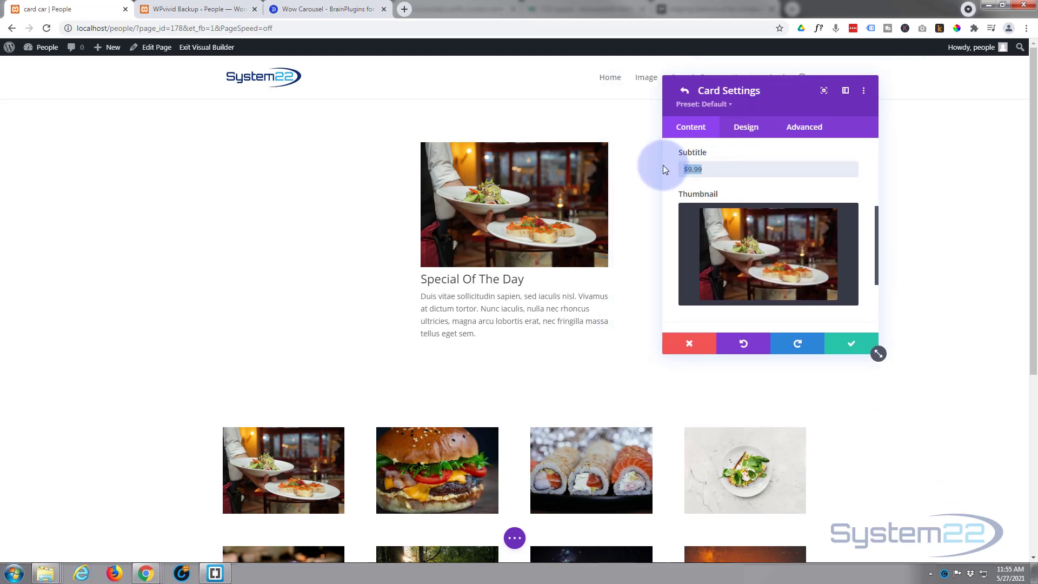
pyautogui.scroll(3, 705, 197)
pyautogui.scroll(1, 731, 206)
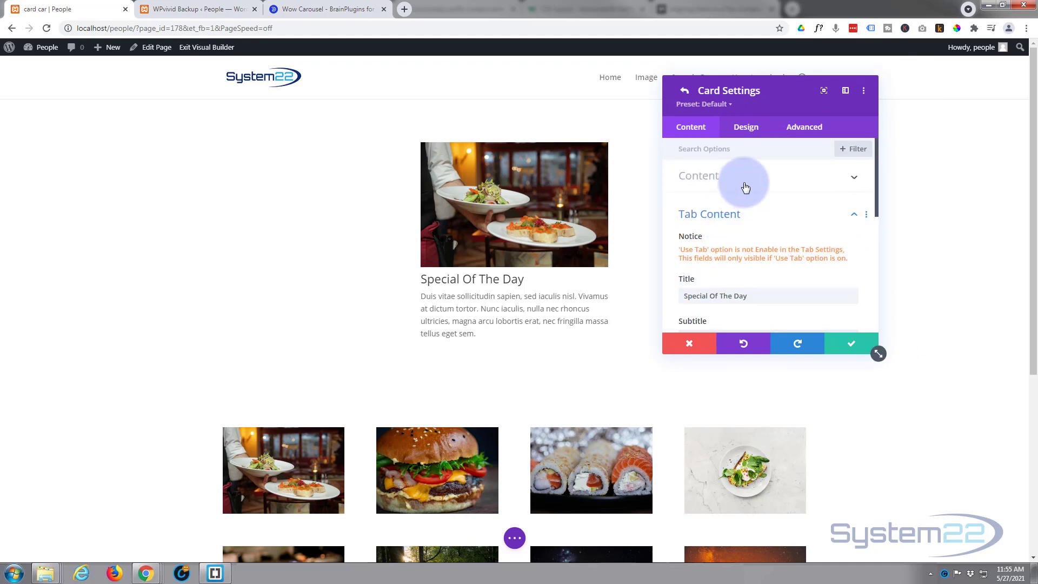
pyautogui.click(738, 183)
pyautogui.scroll(-3, 774, 228)
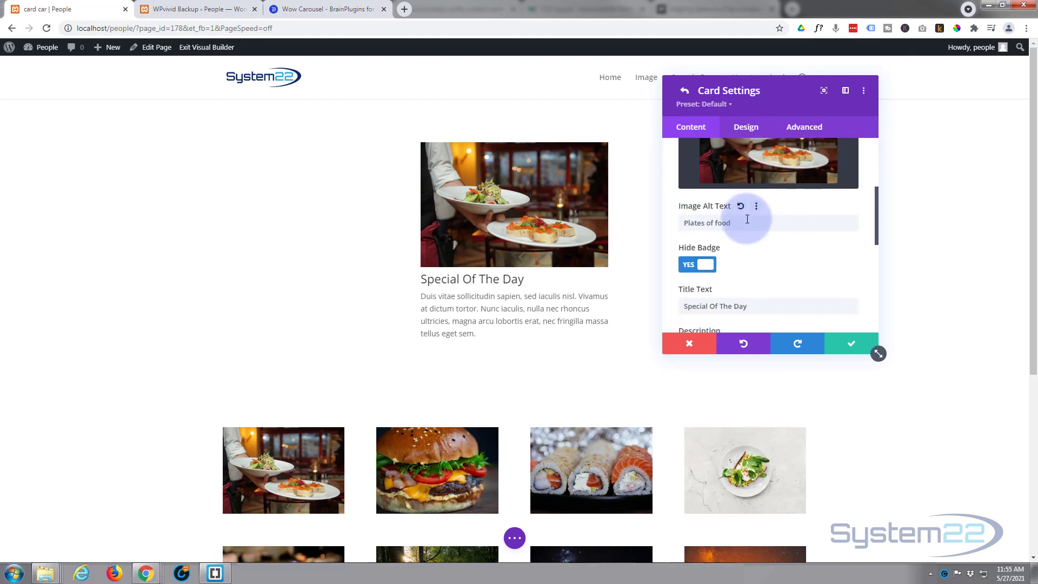
pyautogui.click(747, 219)
pyautogui.scroll(-3, 752, 227)
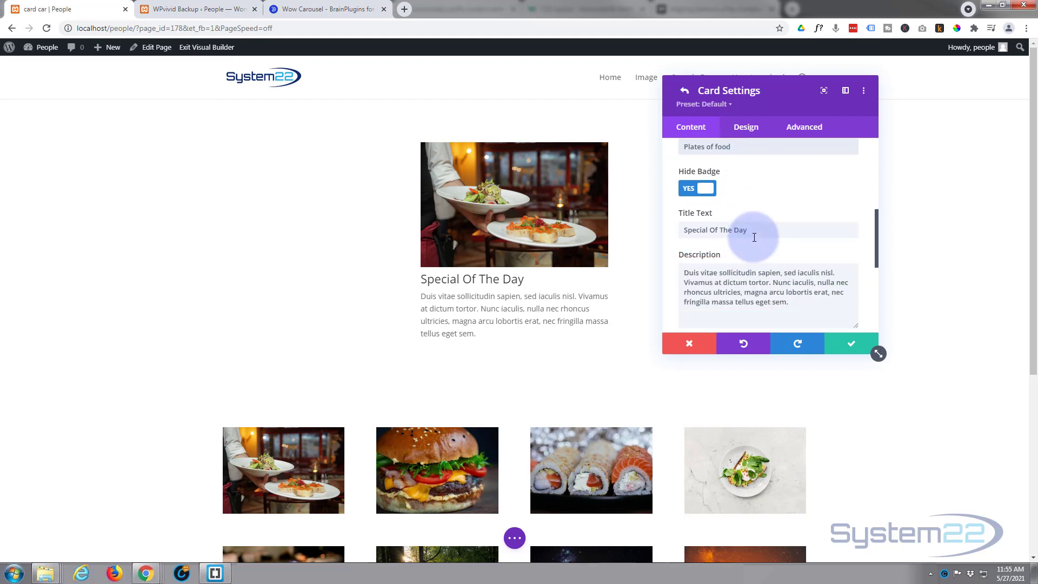
pyautogui.click(767, 197)
pyautogui.write('$9.99')
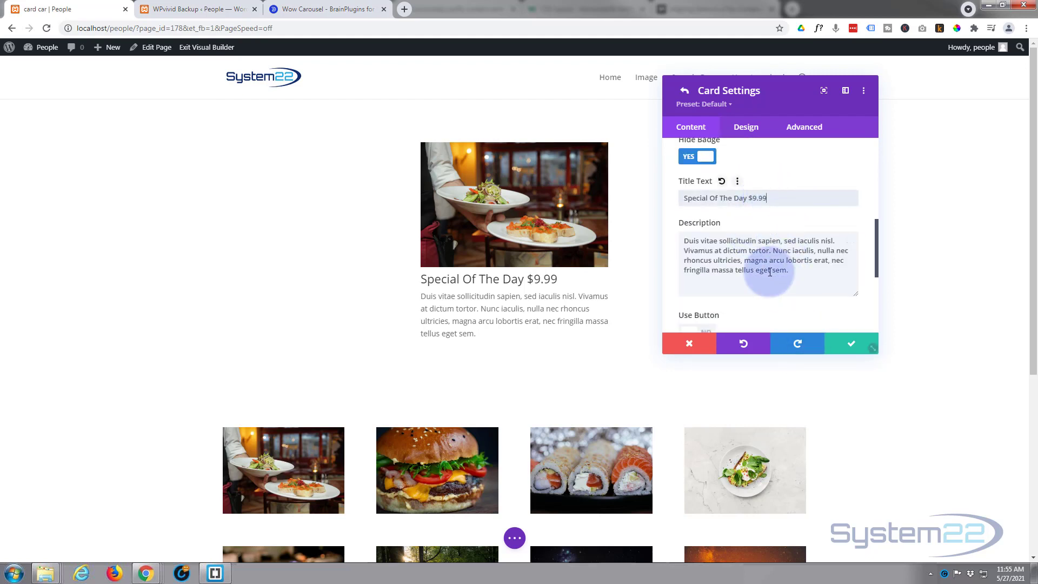
# Open the card's Link settings to view the module link URL and target options.
pyautogui.scroll(-4, 765, 265)
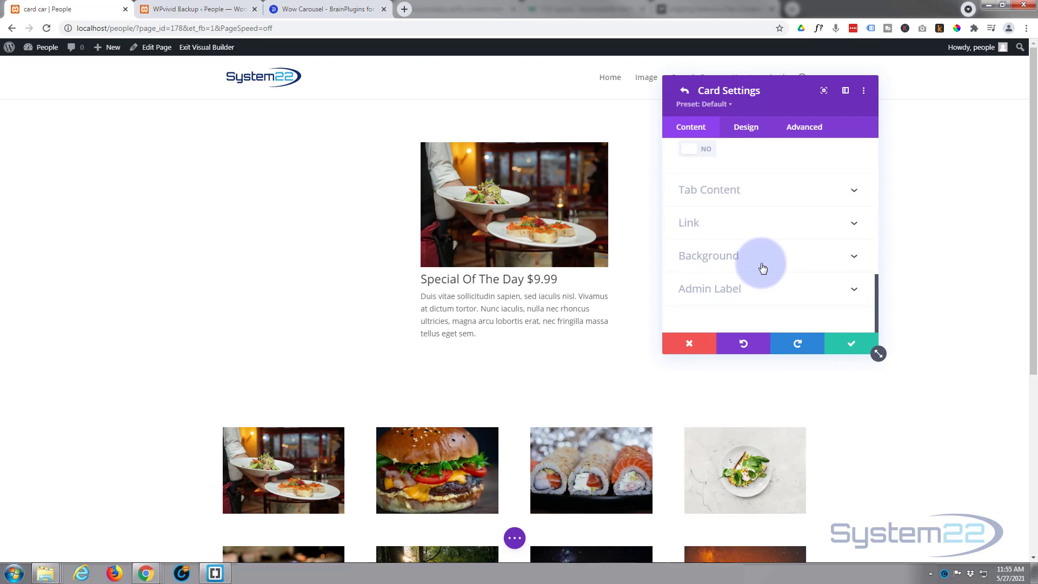
pyautogui.click(746, 223)
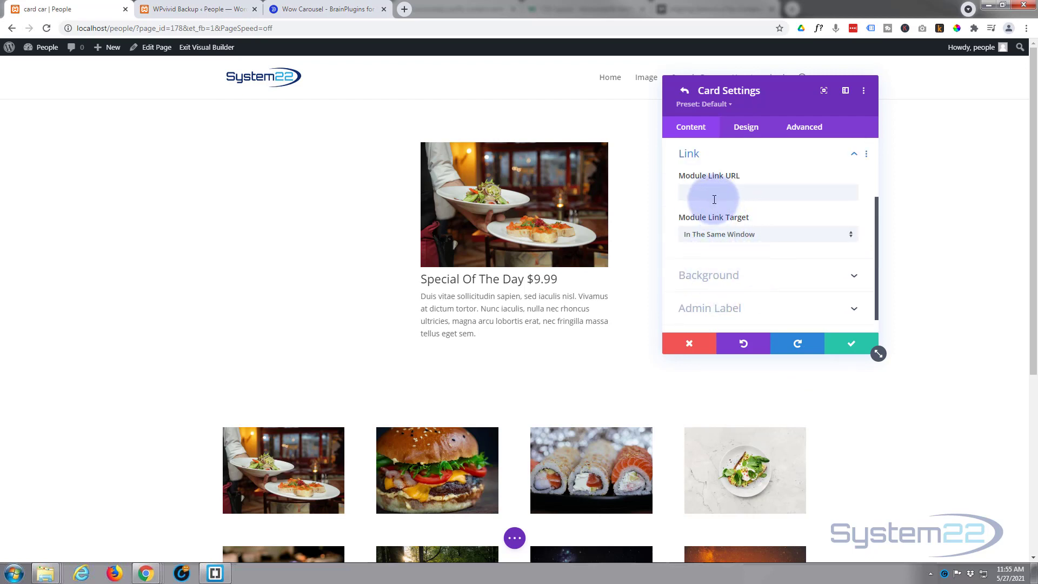
# Set the card's background color to the blue from the saved colors.
pyautogui.scroll(-1, 759, 265)
pyautogui.click(762, 255)
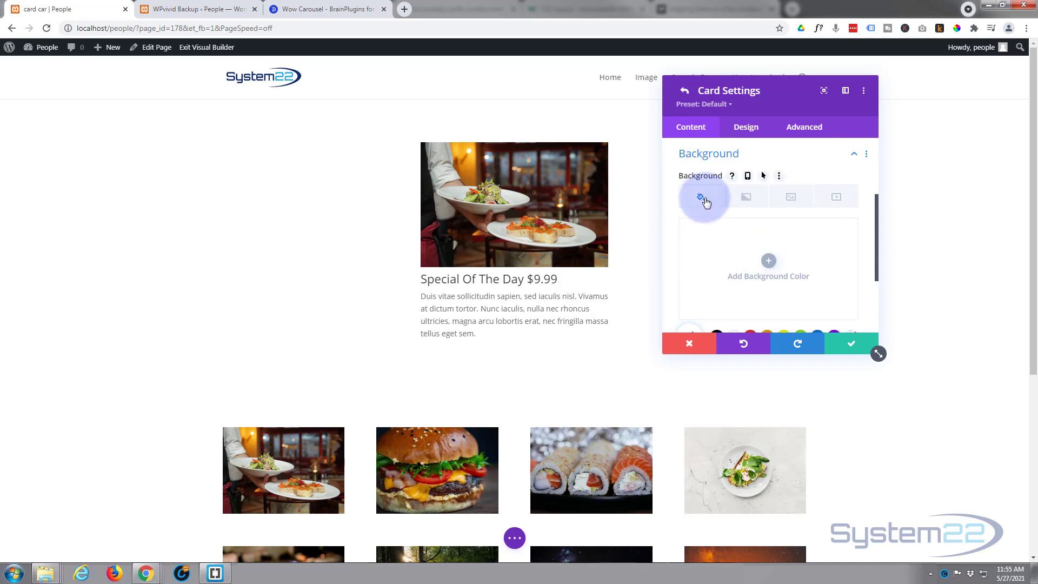
pyautogui.scroll(-3, 757, 266)
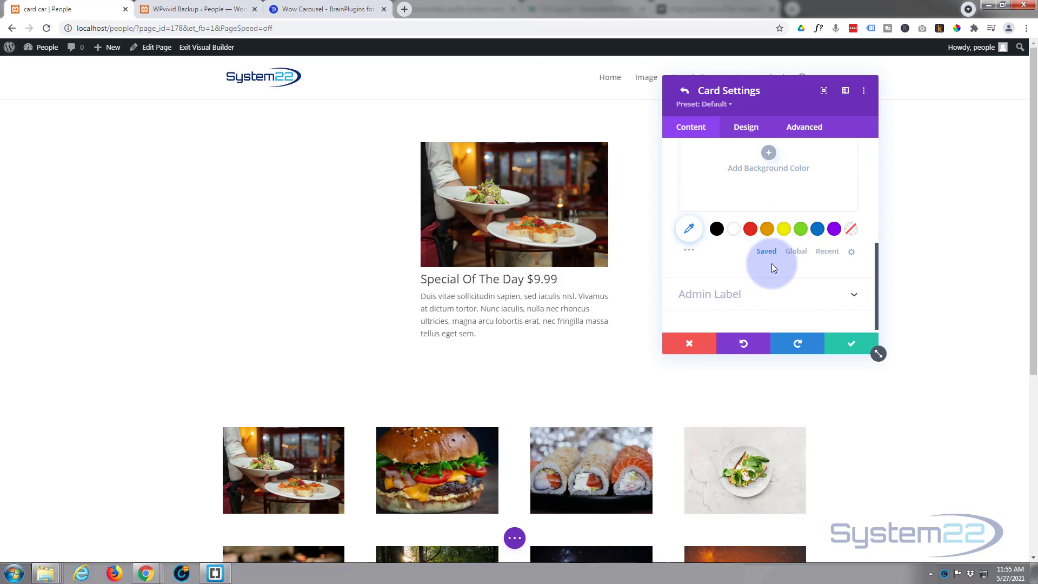
pyautogui.click(819, 231)
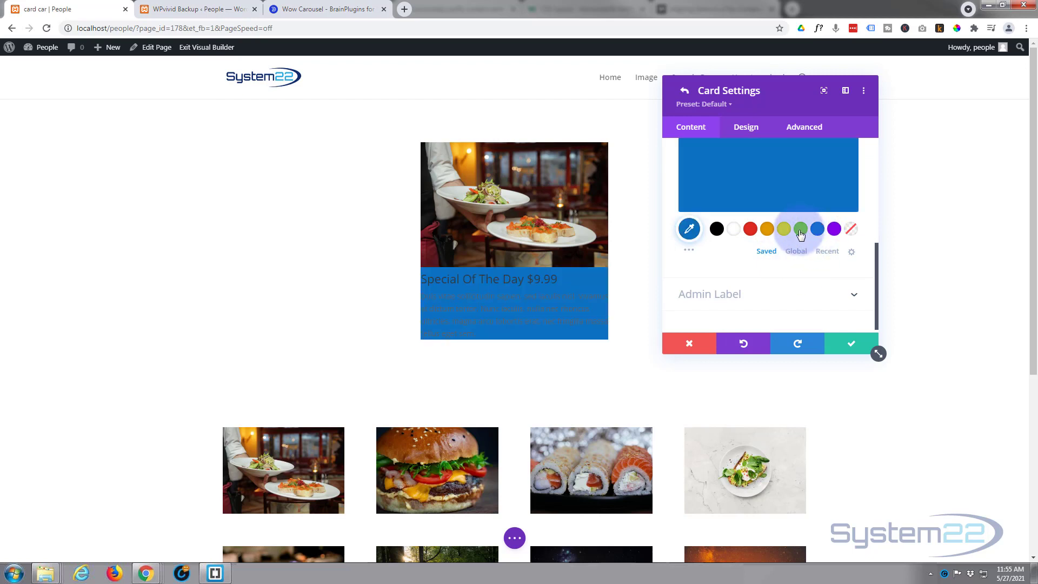
# Center the card's content alignment in its General design settings.
pyautogui.click(756, 129)
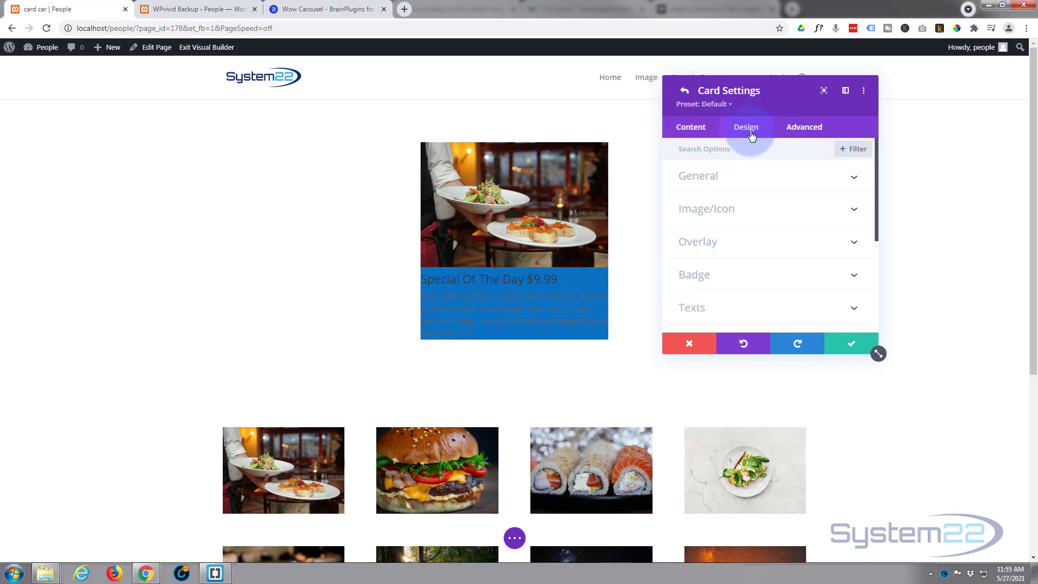
pyautogui.click(768, 183)
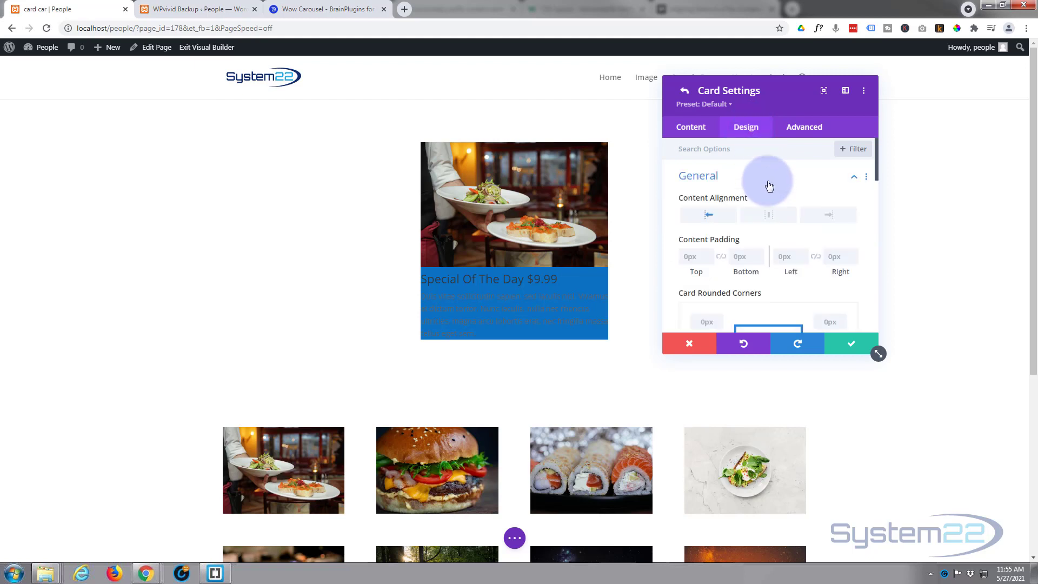
pyautogui.click(768, 219)
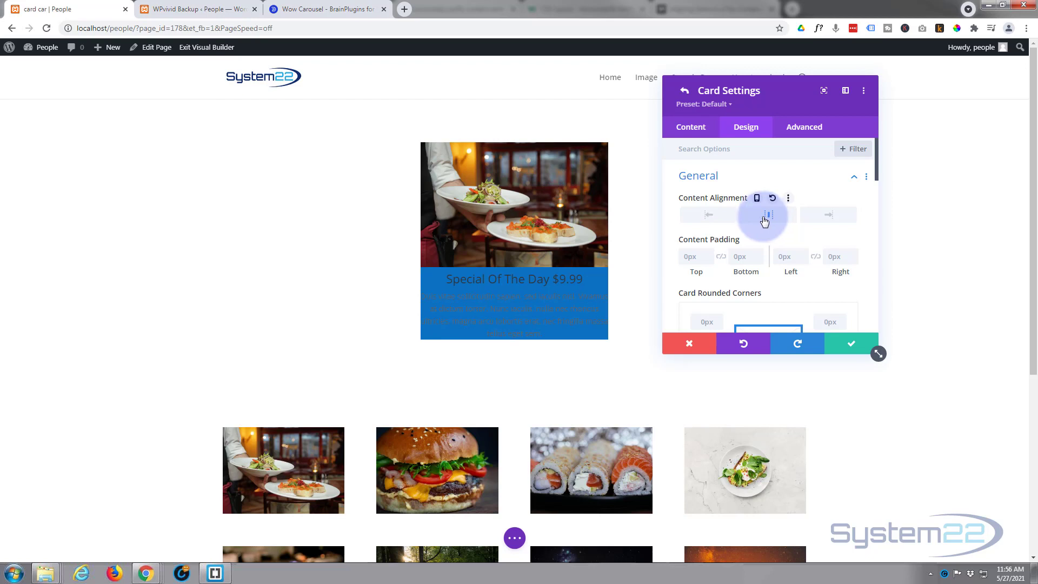
# Set the card's content padding to 20px on all four sides and round all card corners to 25px.
pyautogui.scroll(-1, 764, 220)
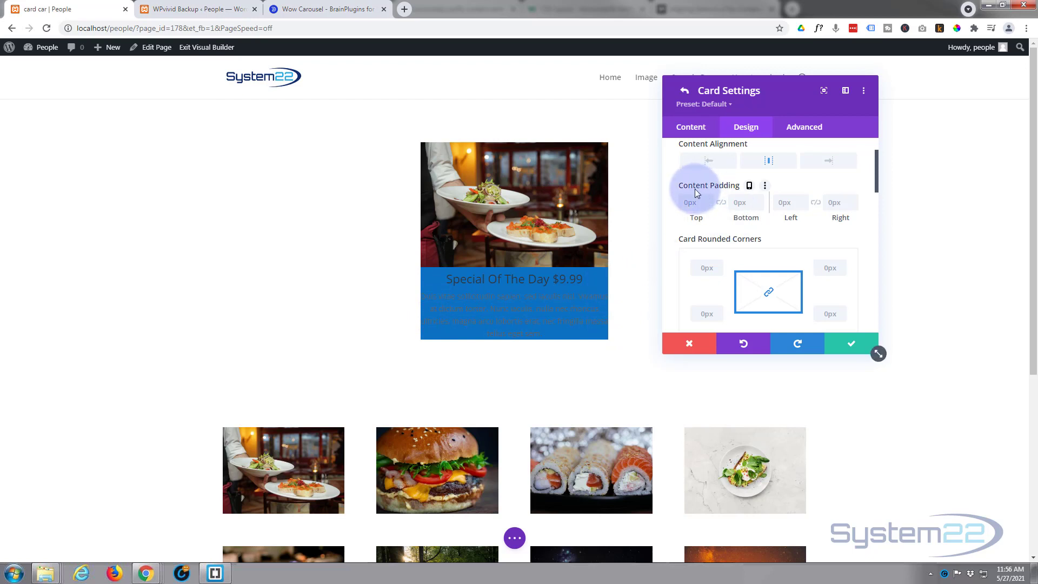
pyautogui.click(688, 201)
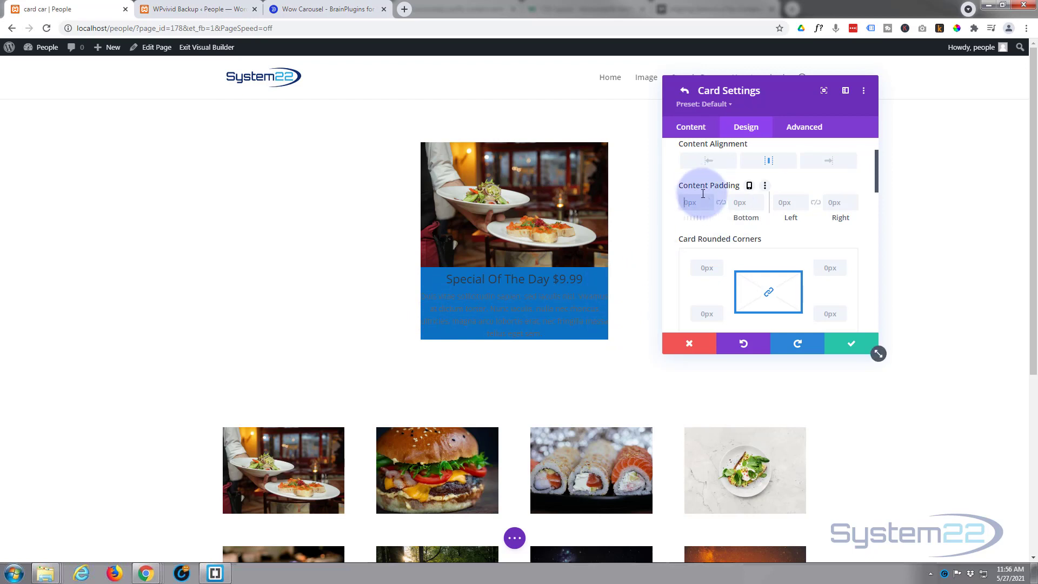
pyautogui.write('20')
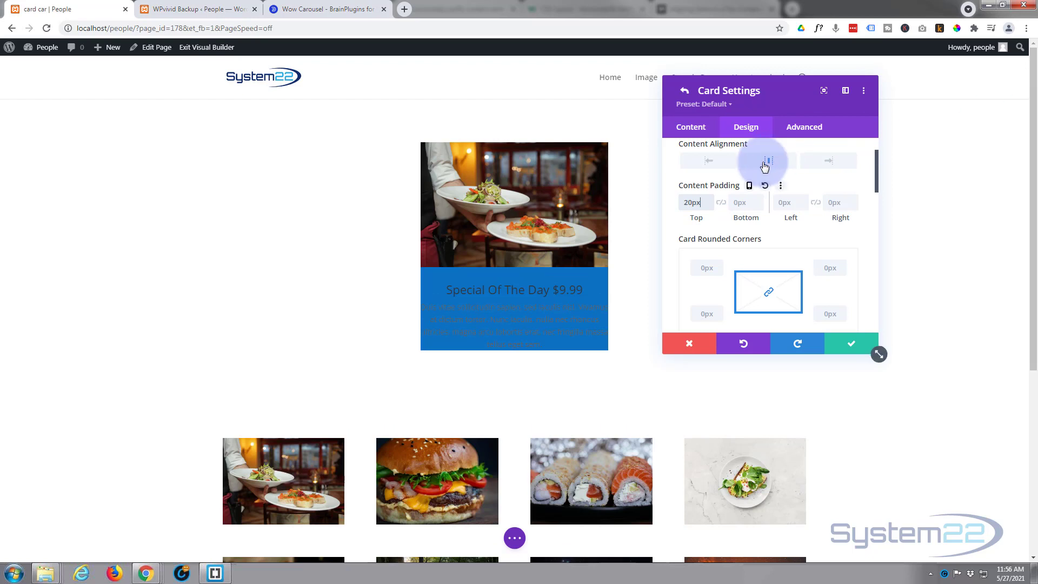
pyautogui.click(721, 203)
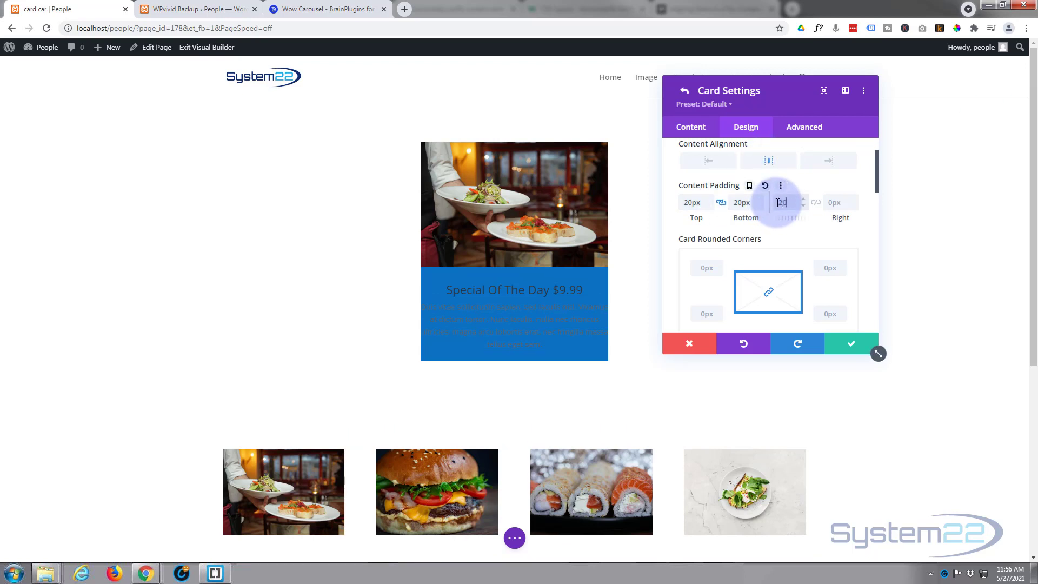
pyautogui.click(817, 207)
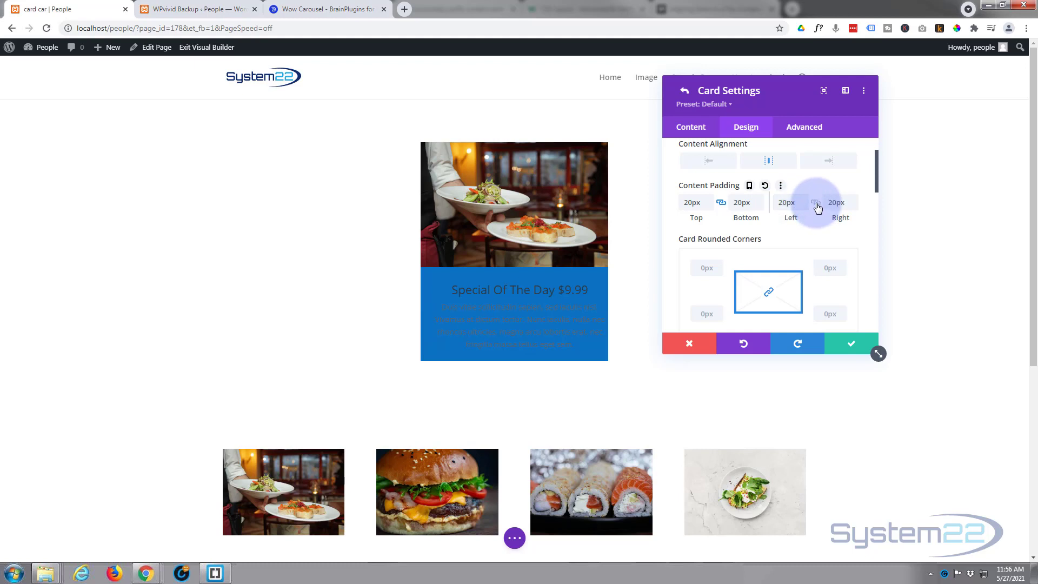
pyautogui.click(817, 207)
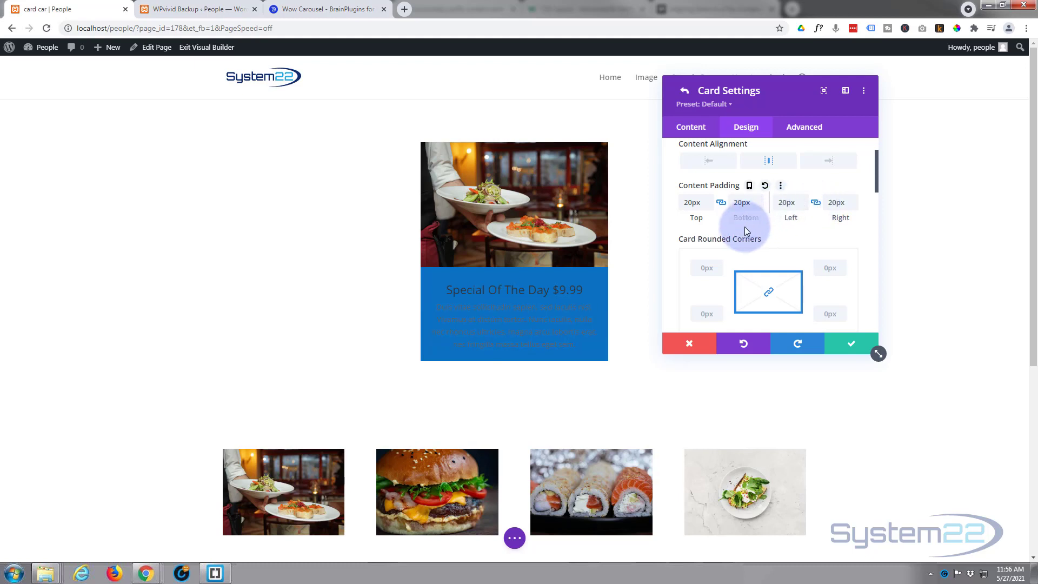
pyautogui.scroll(-1, 745, 226)
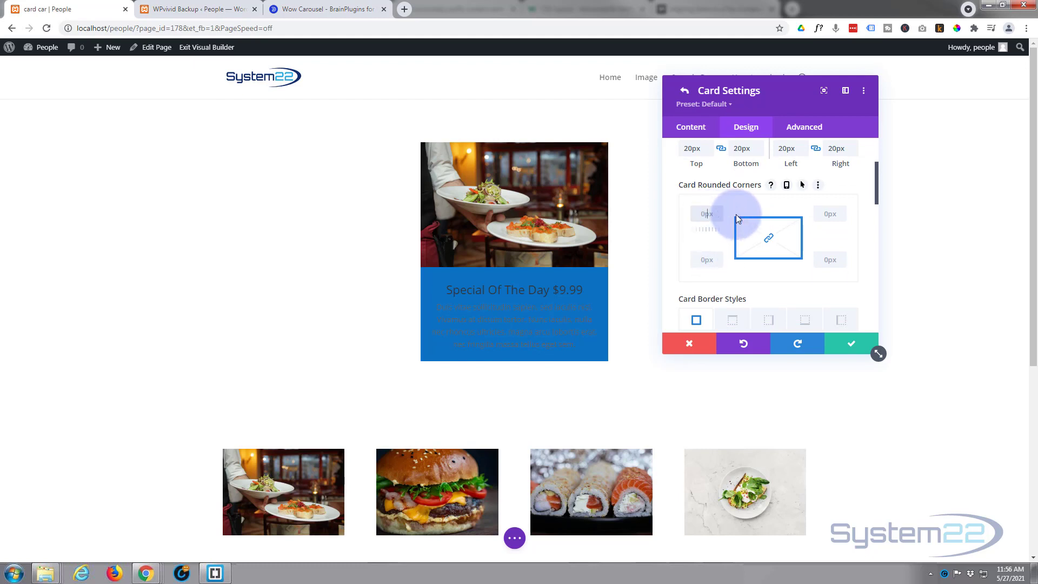
pyautogui.press('Return')
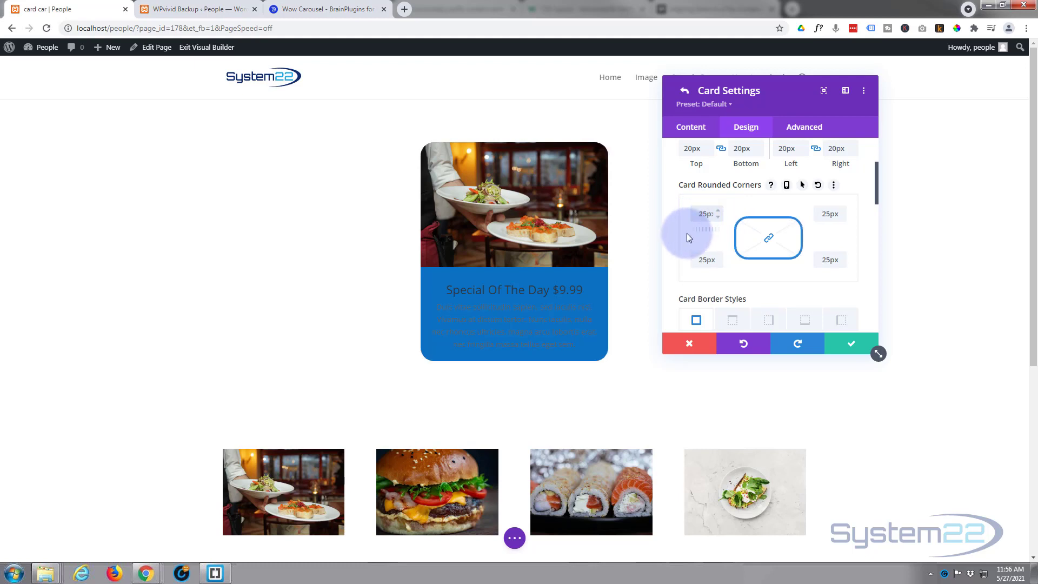
# Examine the card's border options, including the border sides, width, the full color palette and the line style.
pyautogui.scroll(-1, 688, 234)
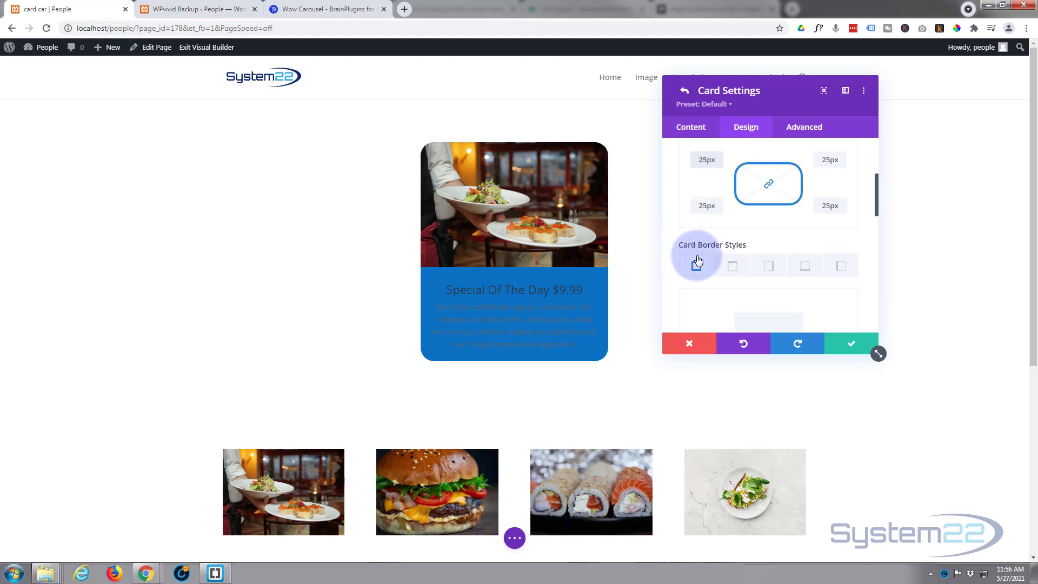
pyautogui.scroll(-1, 694, 273)
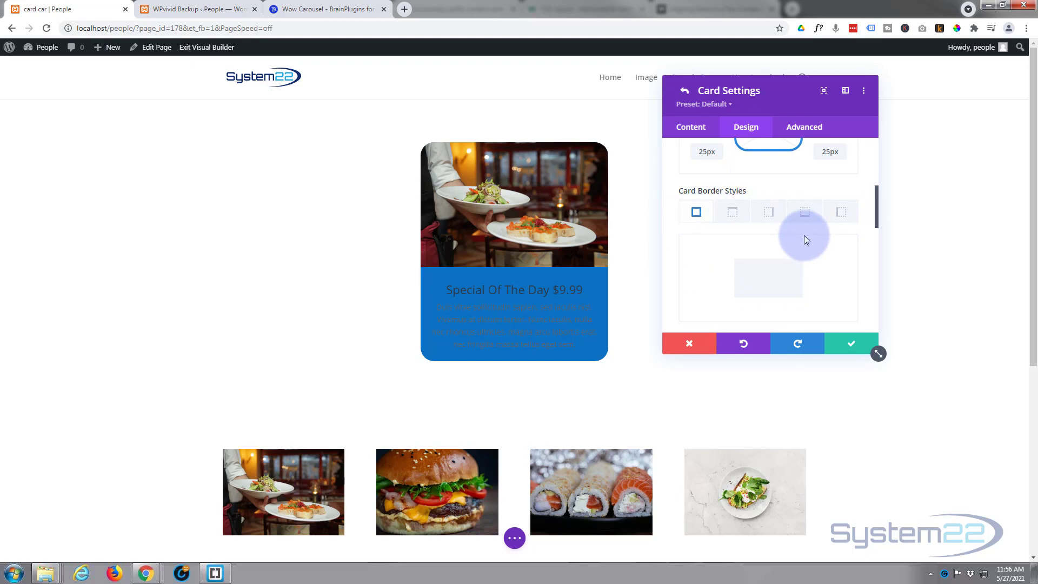
pyautogui.scroll(-3, 803, 232)
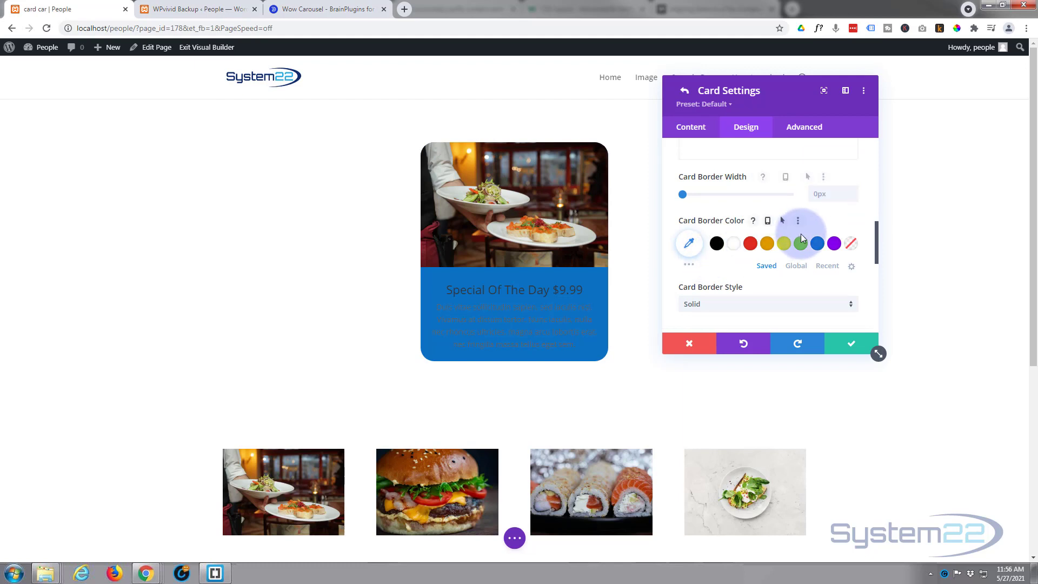
pyautogui.scroll(-1, 738, 208)
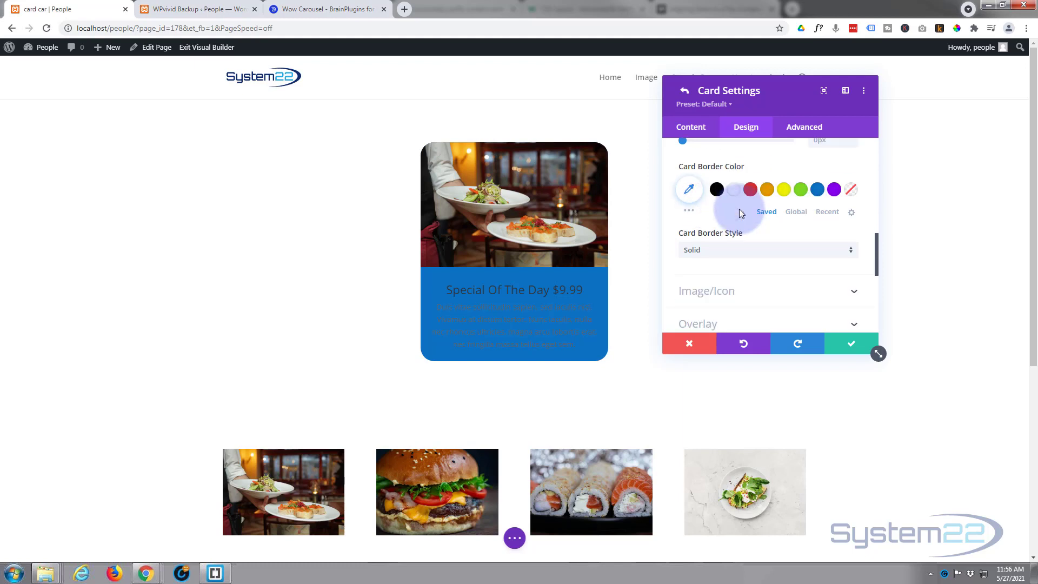
pyautogui.click(690, 216)
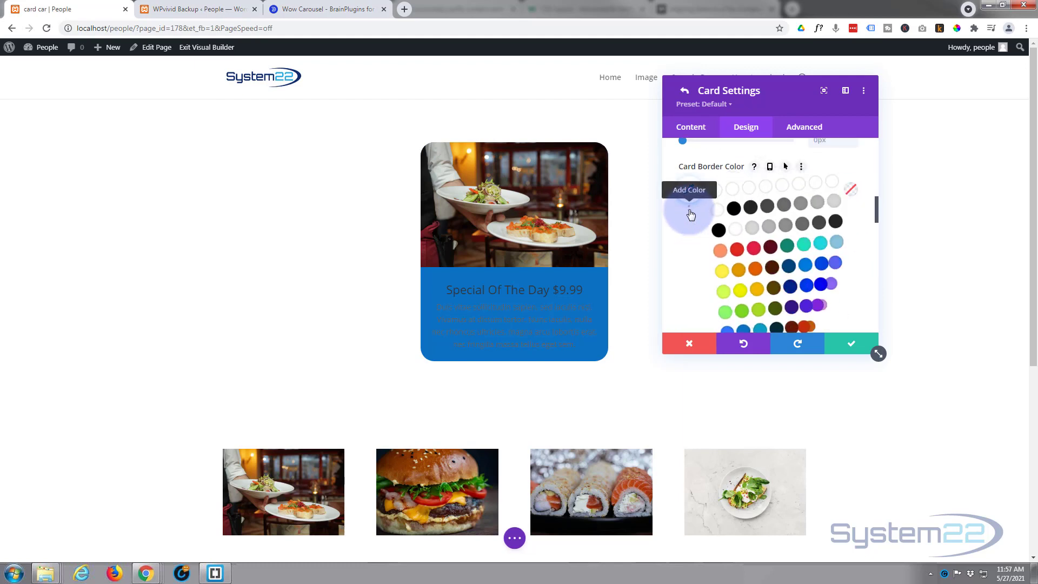
pyautogui.scroll(-2, 691, 215)
pyautogui.scroll(1, 690, 215)
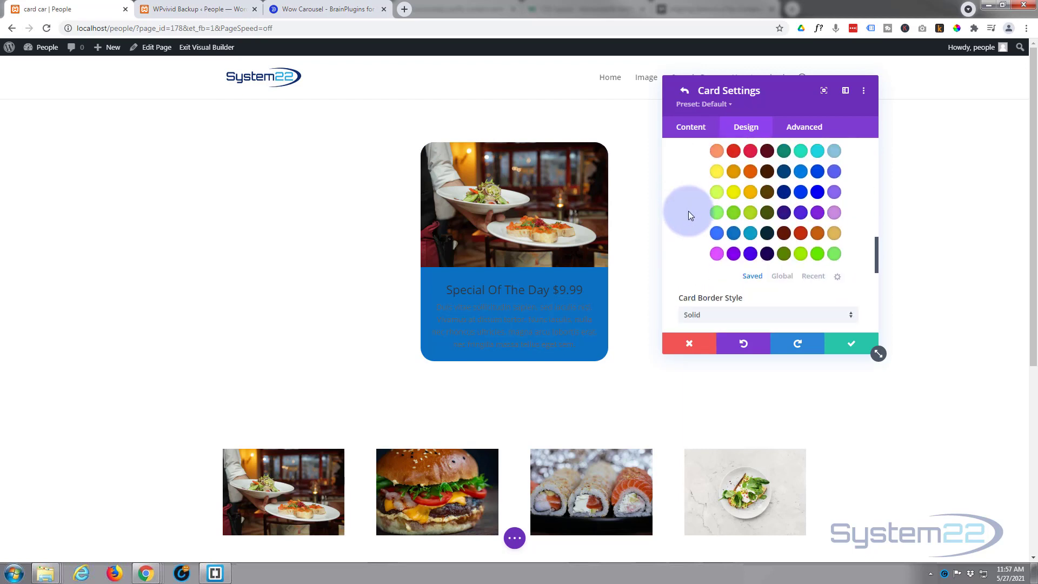
pyautogui.scroll(-2, 690, 215)
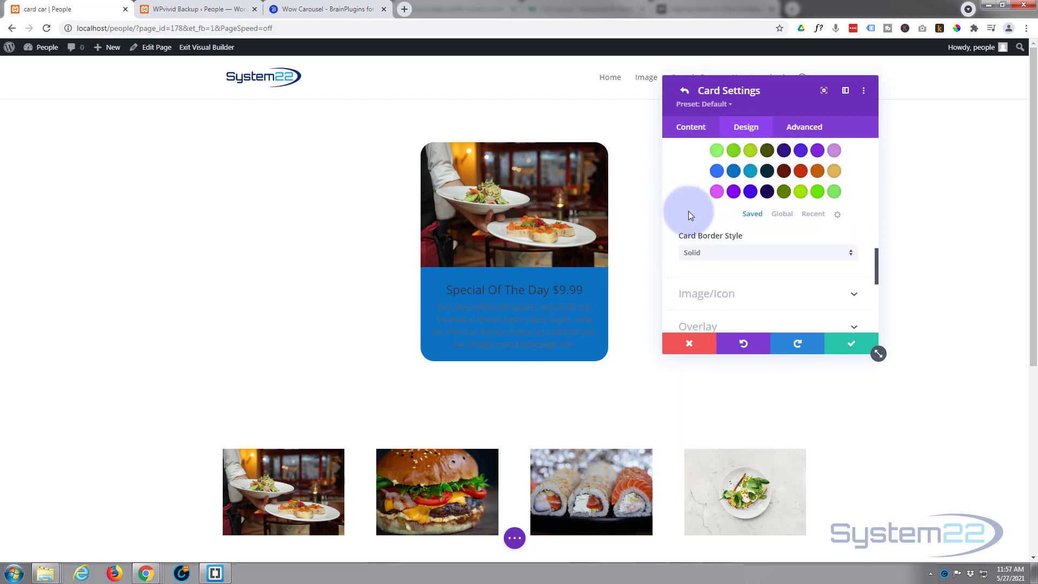
pyautogui.scroll(-2, 689, 215)
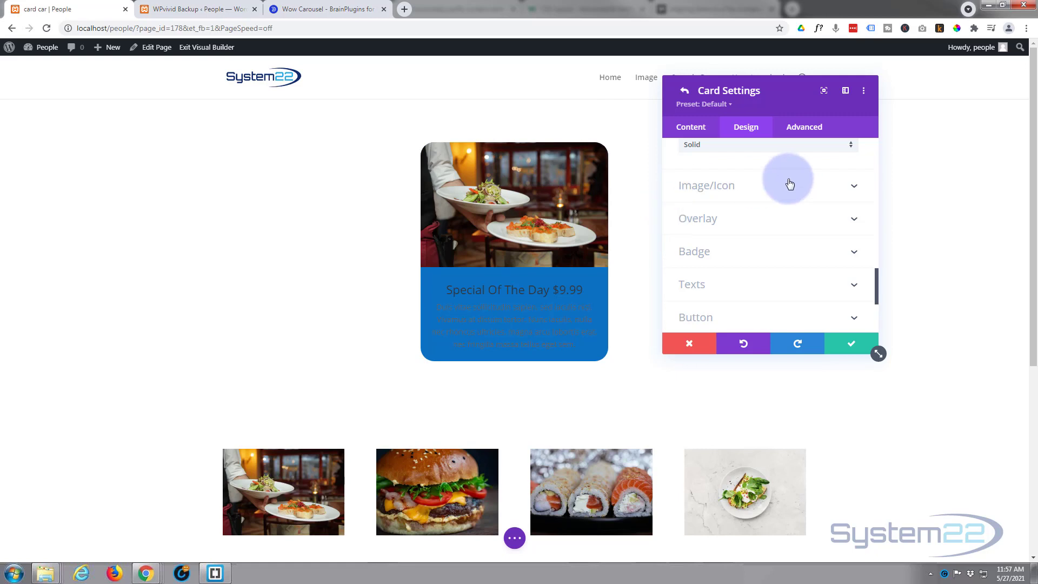
# Set the card's Image/Icon Position to Top and its Image Hover Animation to Zoom In.
pyautogui.click(796, 189)
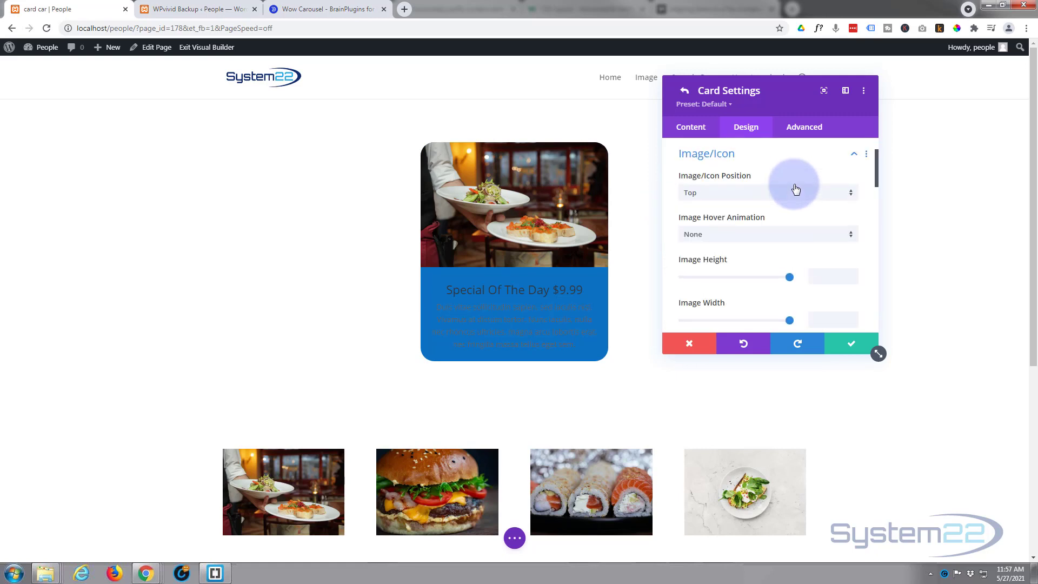
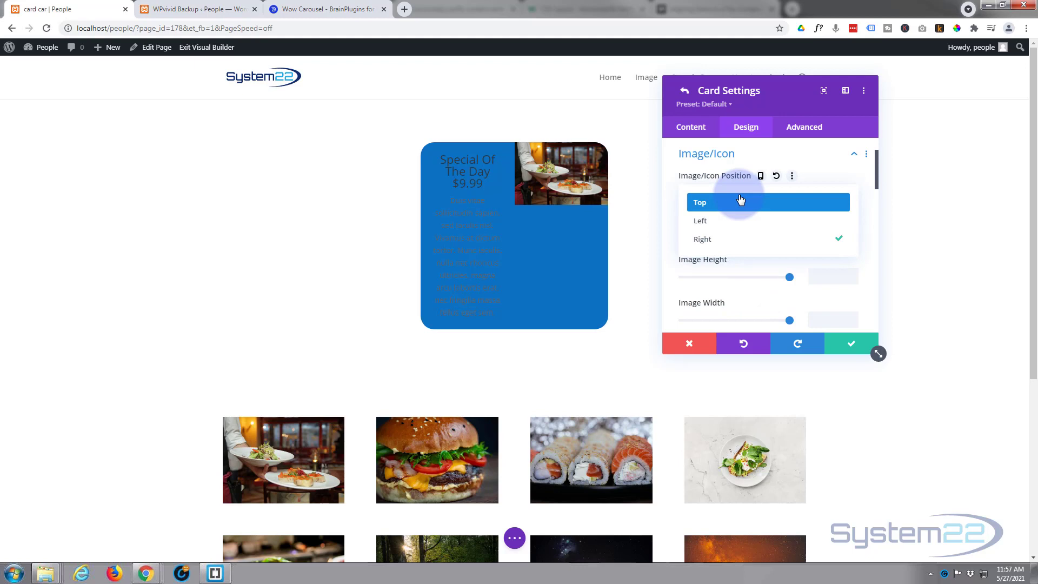
pyautogui.click(736, 204)
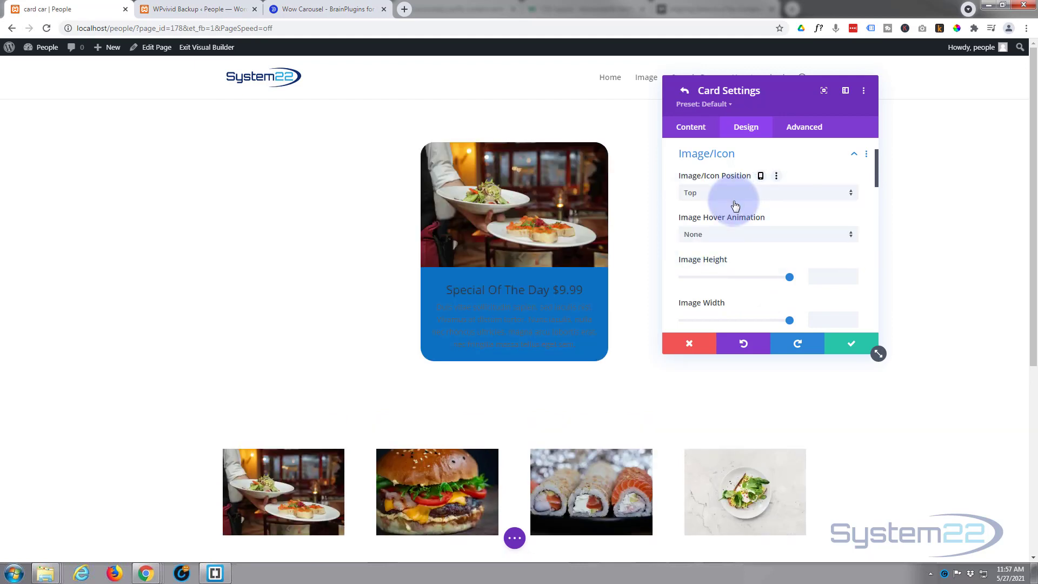
pyautogui.click(758, 244)
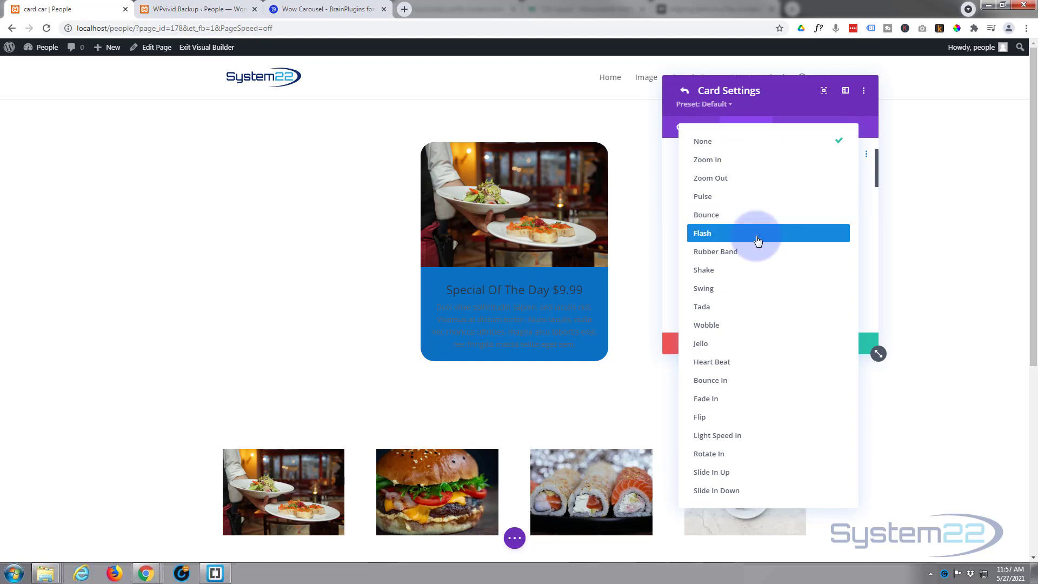
pyautogui.click(729, 165)
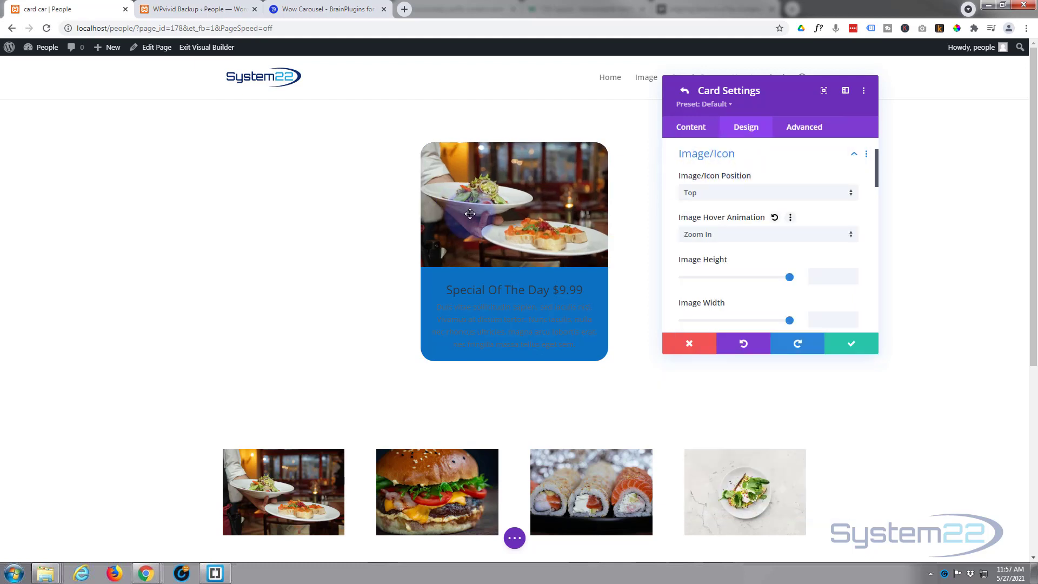
# Give the card image a white bottom border 2px wide.
pyautogui.scroll(-1, 784, 234)
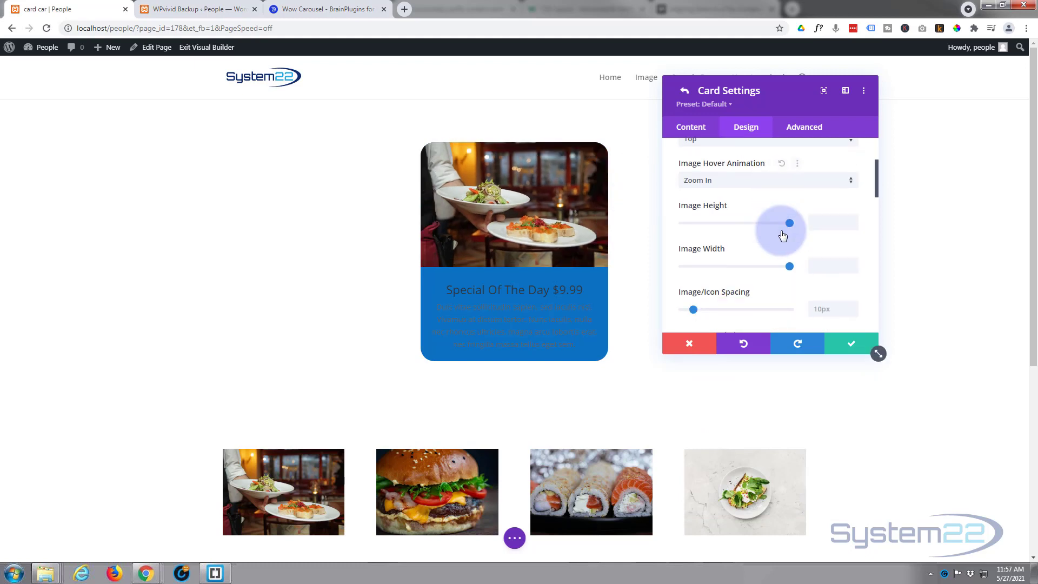
pyautogui.scroll(-3, 782, 235)
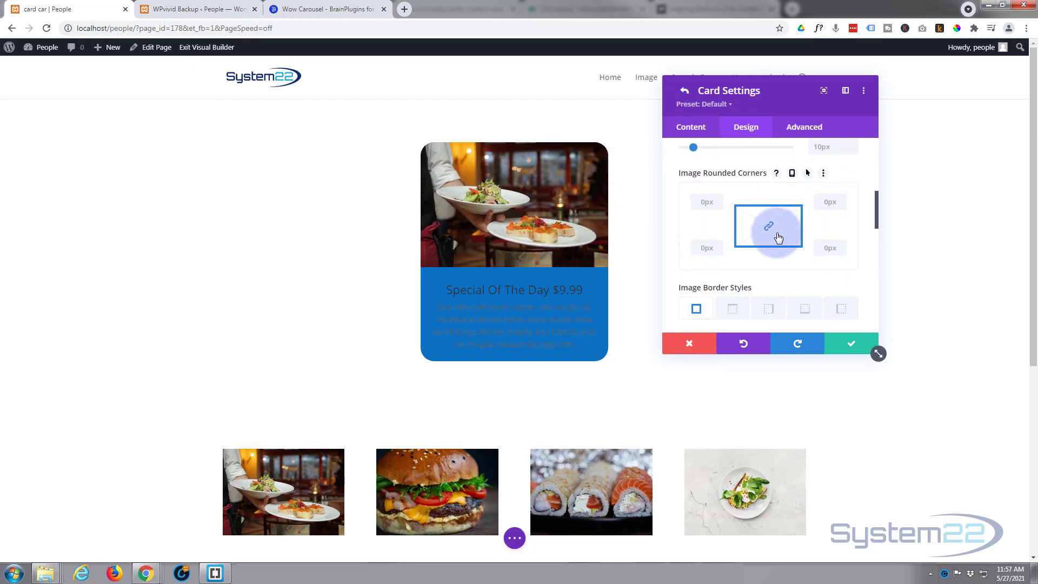
pyautogui.click(723, 210)
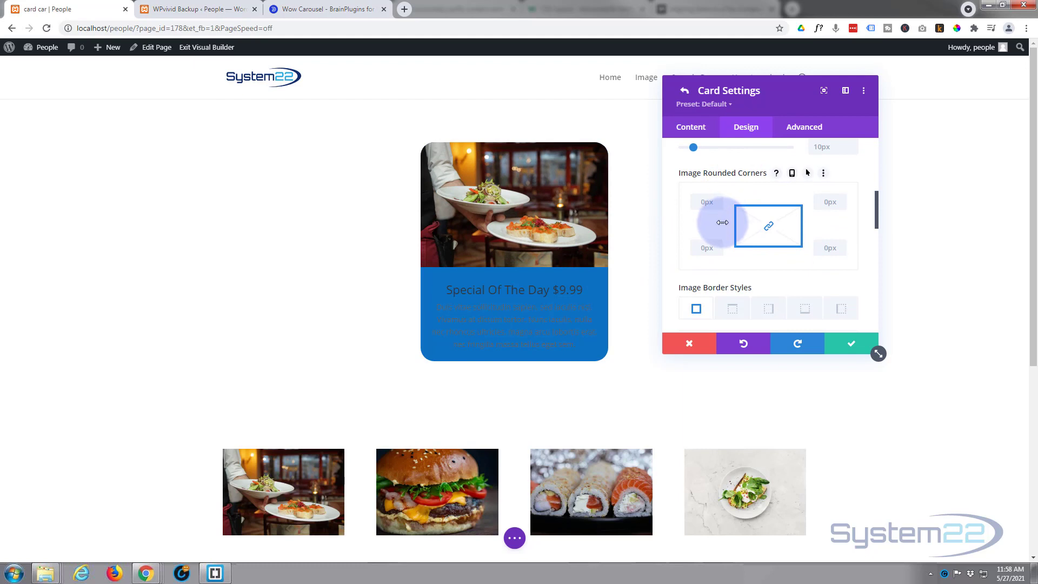
pyautogui.scroll(-2, 714, 227)
pyautogui.click(754, 202)
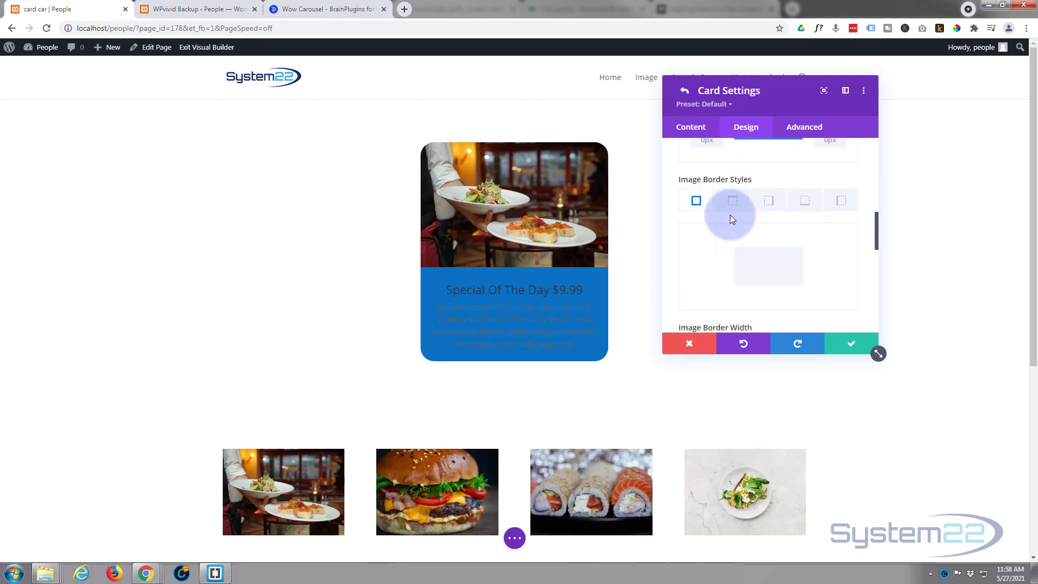
pyautogui.click(804, 202)
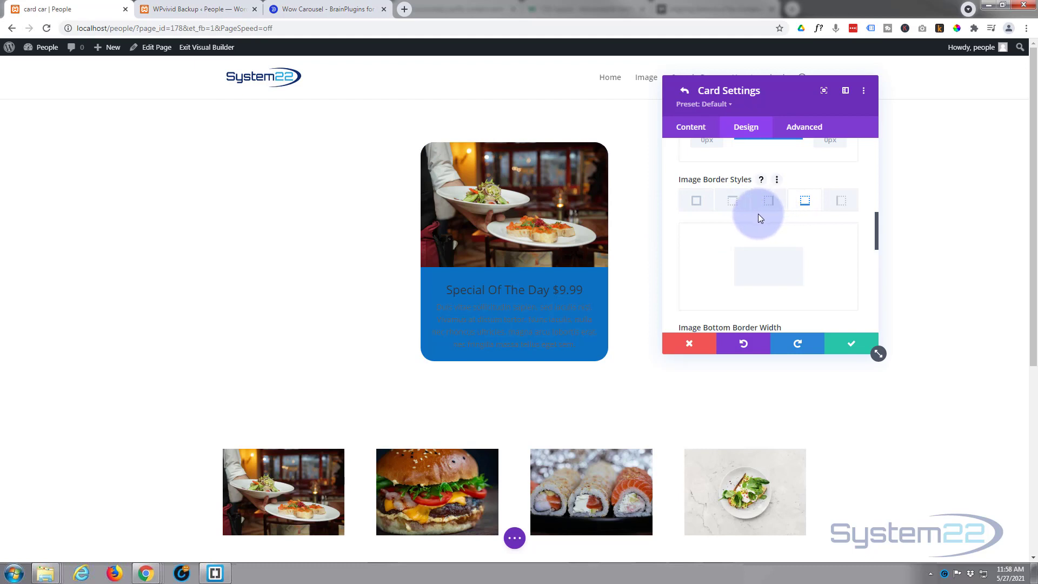
pyautogui.scroll(-2, 795, 214)
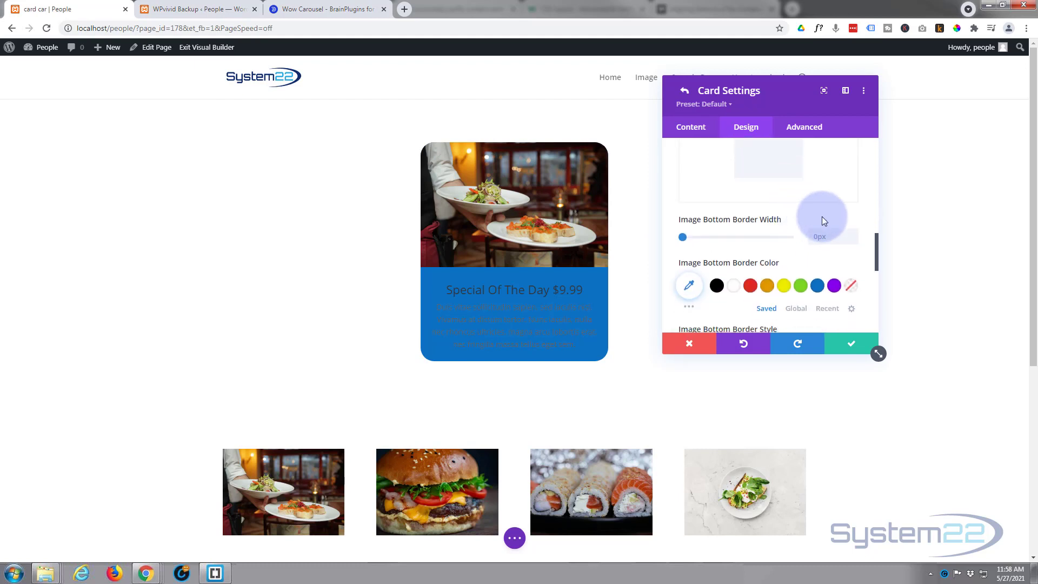
pyautogui.click(852, 233)
pyautogui.click(852, 234)
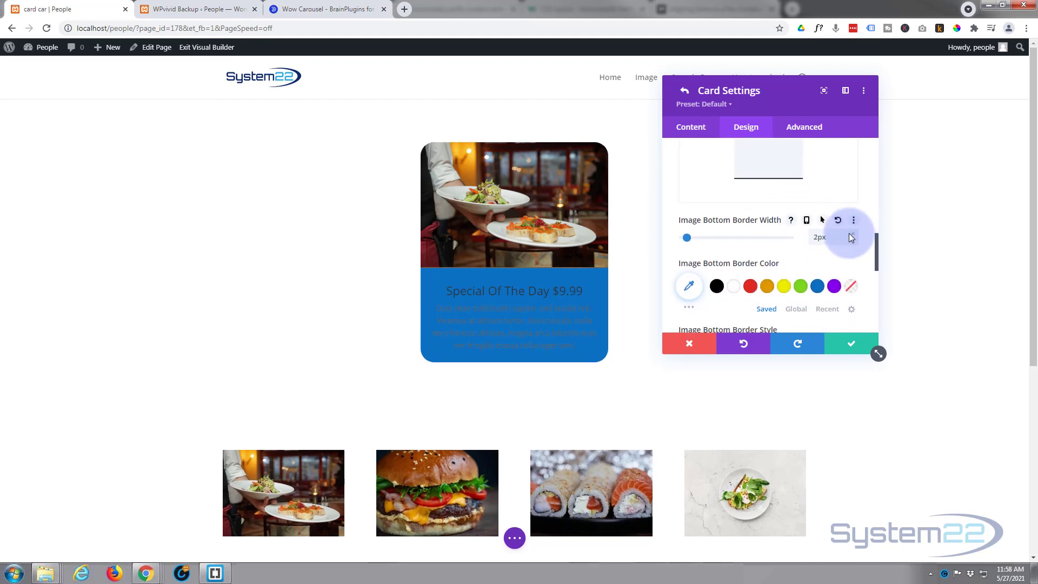
pyautogui.click(734, 287)
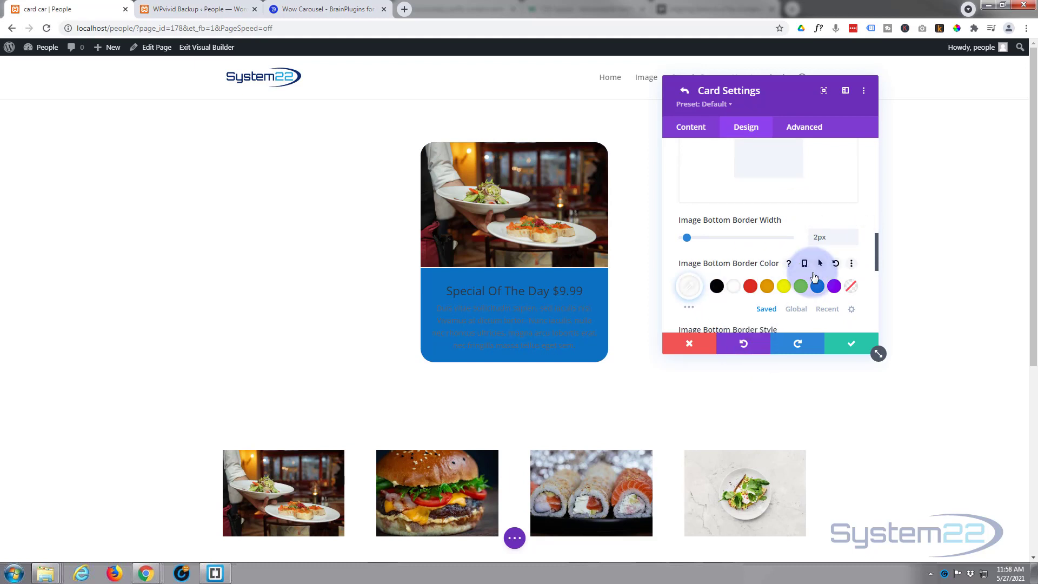
# Set the card's image bottom border width to 0px.
pyautogui.doubleClick(853, 240)
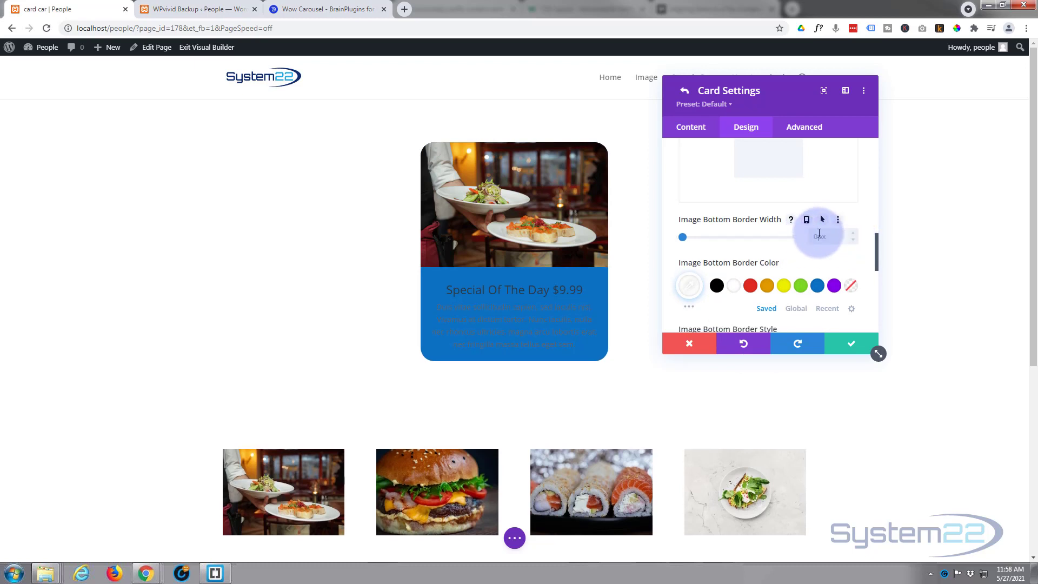
pyautogui.scroll(-2, 771, 212)
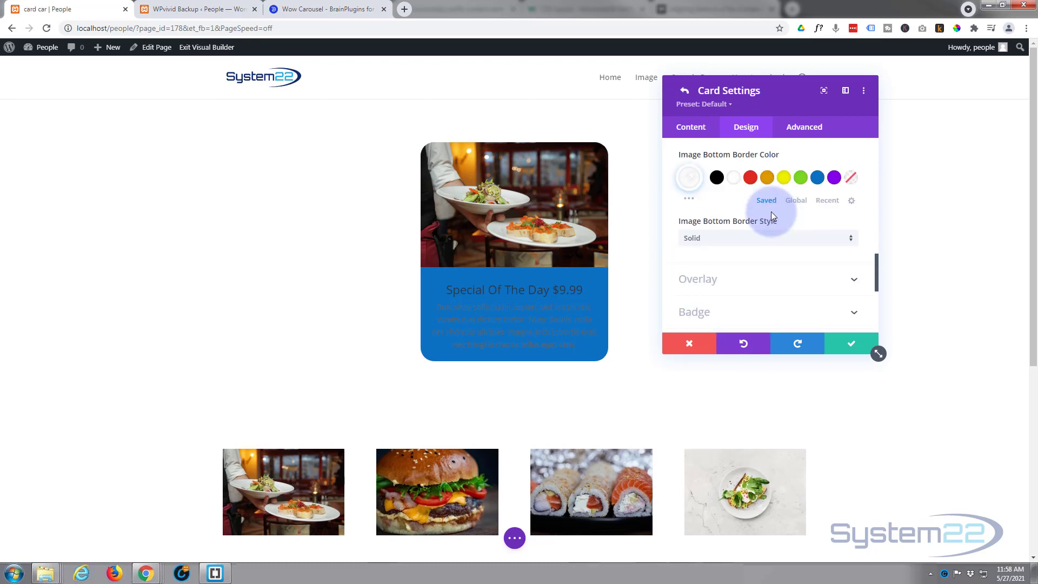
pyautogui.scroll(-1, 771, 214)
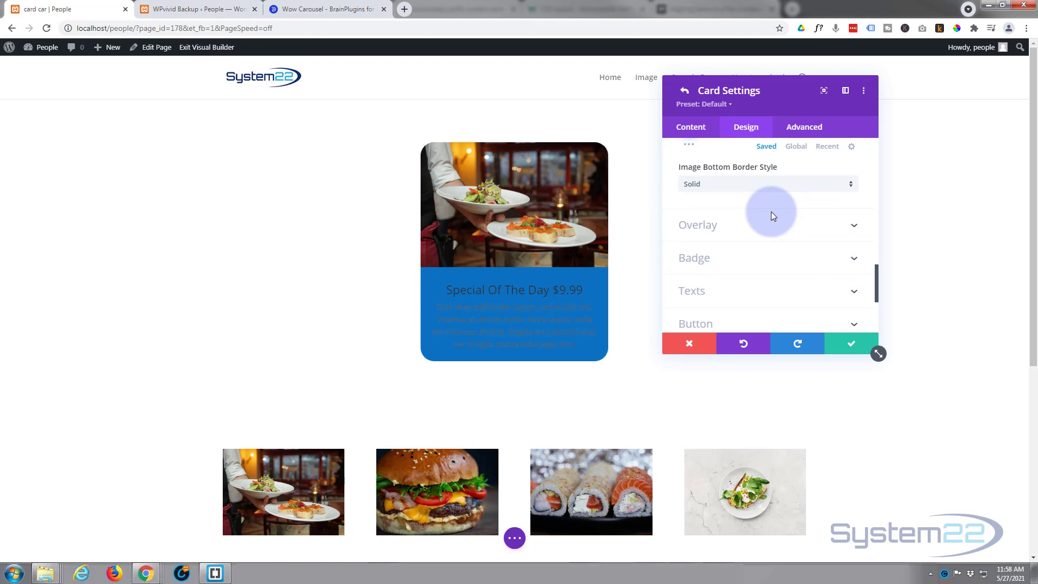
pyautogui.scroll(-1, 772, 215)
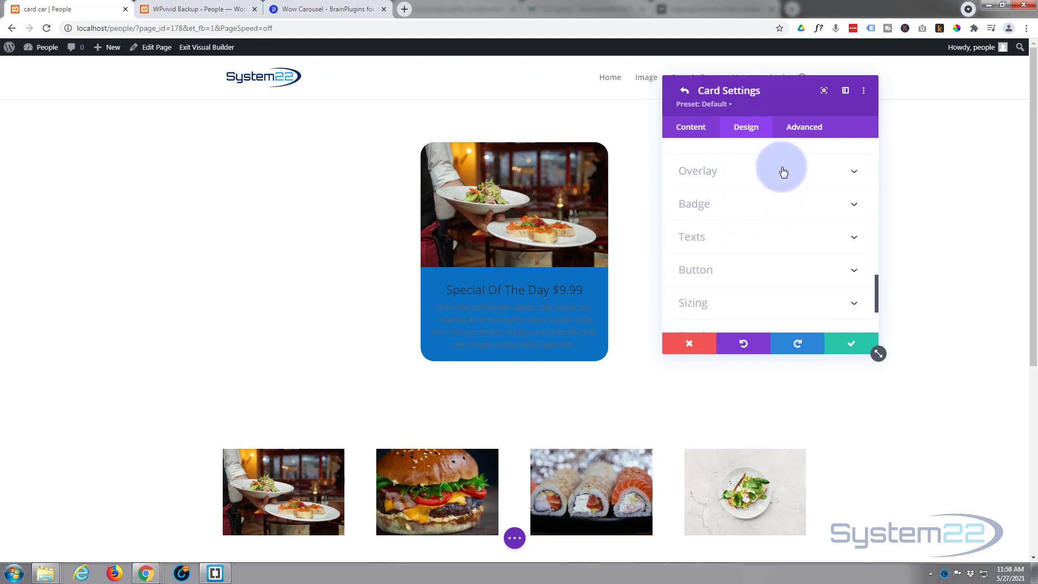
# Try a semi-transparent purple overlay background, rgba(131,0,233,0.29), over the card image.
pyautogui.click(748, 172)
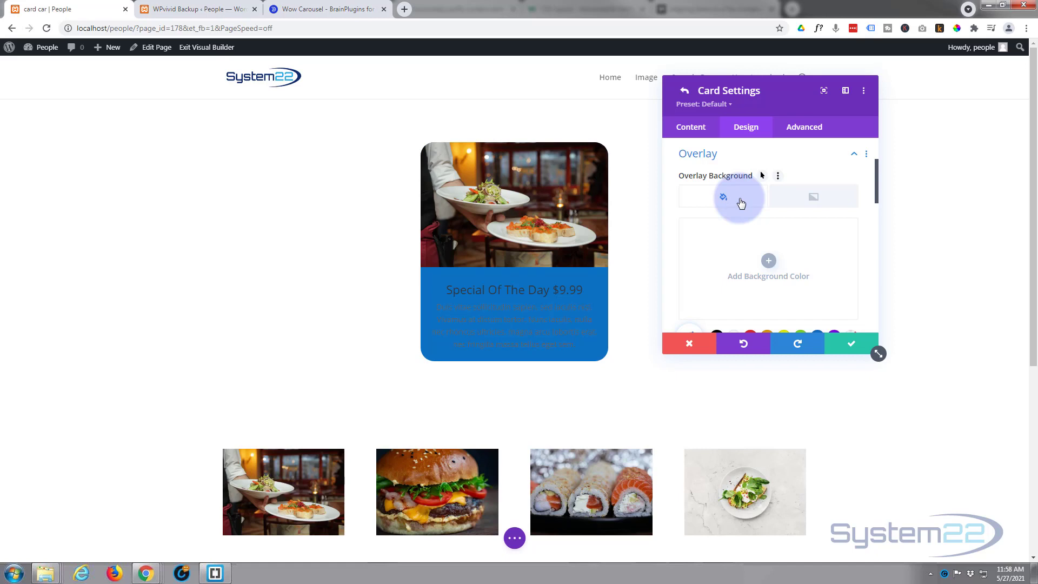
pyautogui.scroll(-2, 719, 232)
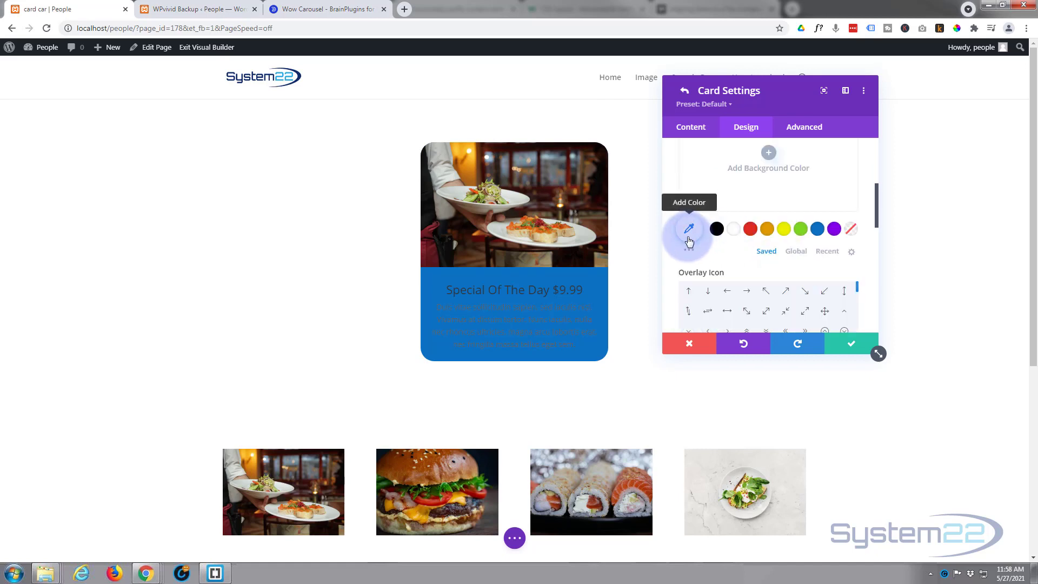
pyautogui.click(835, 229)
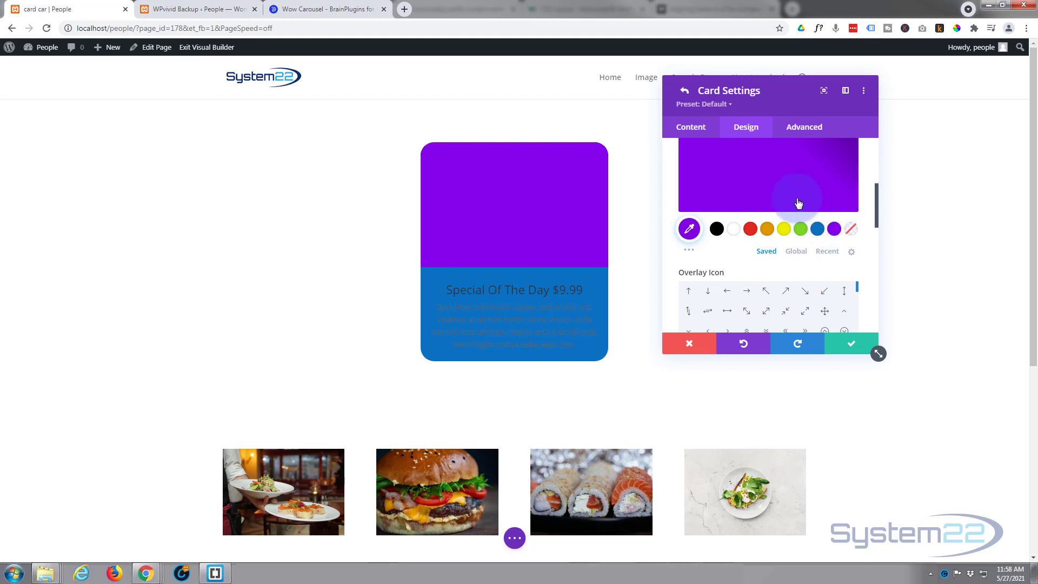
pyautogui.scroll(2, 790, 211)
pyautogui.click(732, 276)
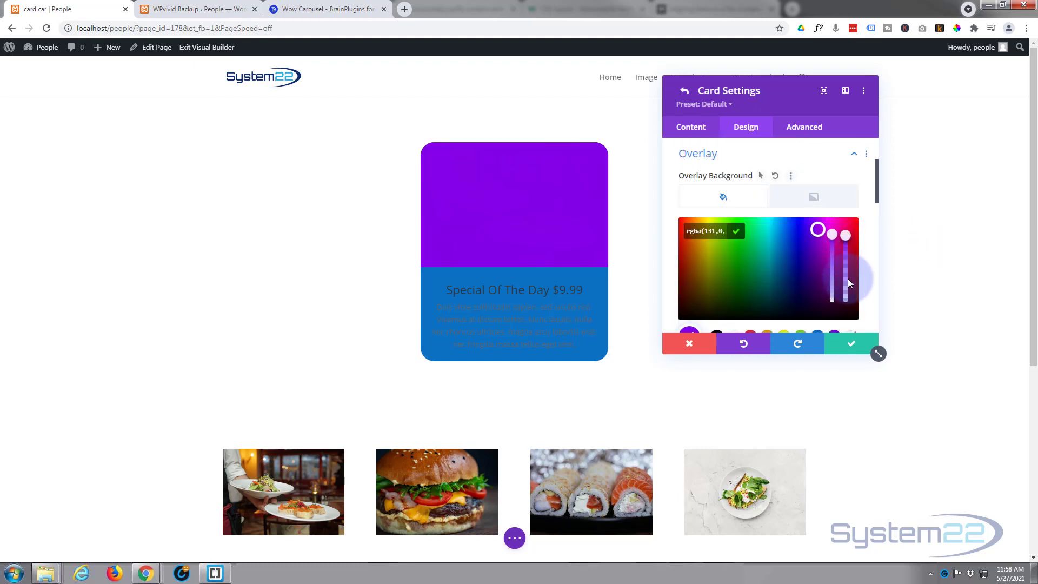
pyautogui.moveTo(848, 278); pyautogui.dragTo(851, 293)
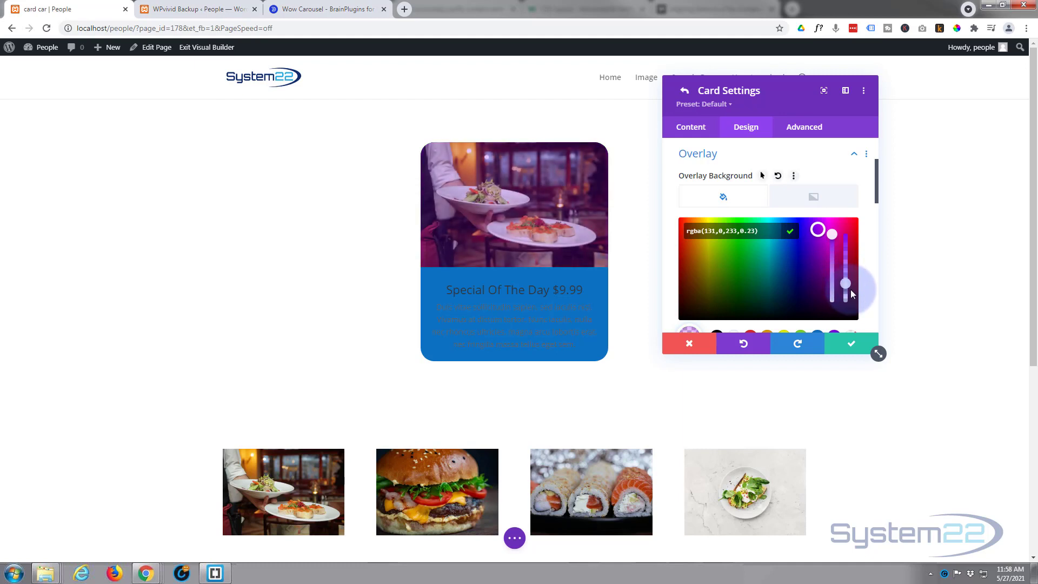
pyautogui.moveTo(849, 283); pyautogui.dragTo(850, 294)
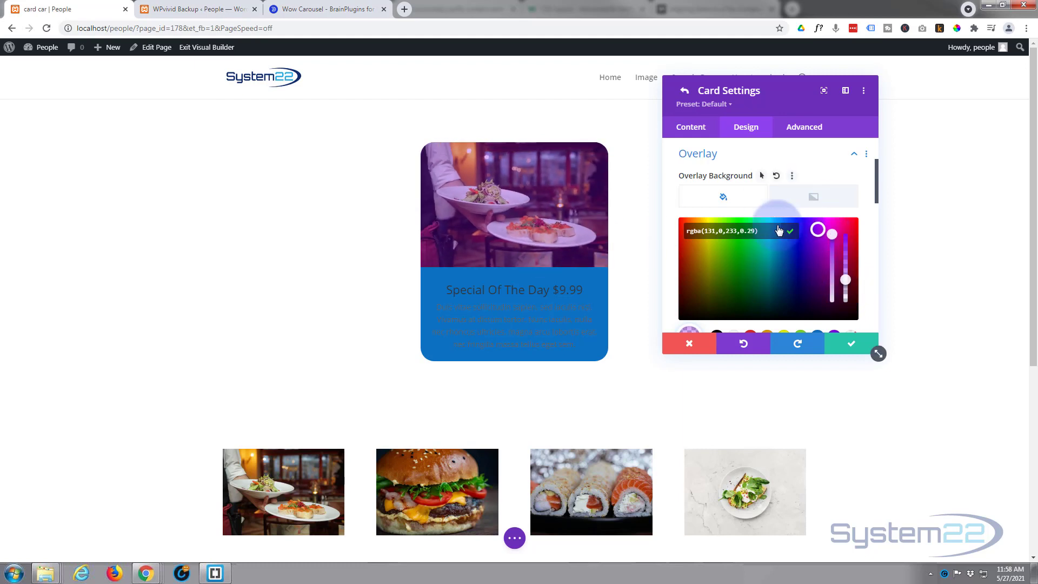
# Clear the purple tint by setting the card's overlay background color to transparent.
pyautogui.scroll(-1, 739, 223)
pyautogui.scroll(-2, 740, 223)
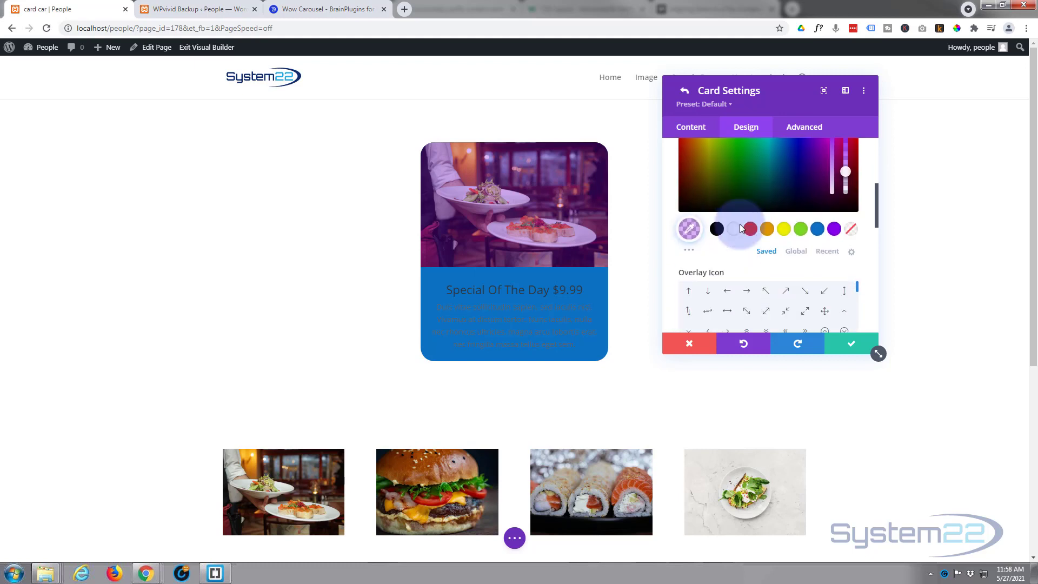
pyautogui.click(846, 229)
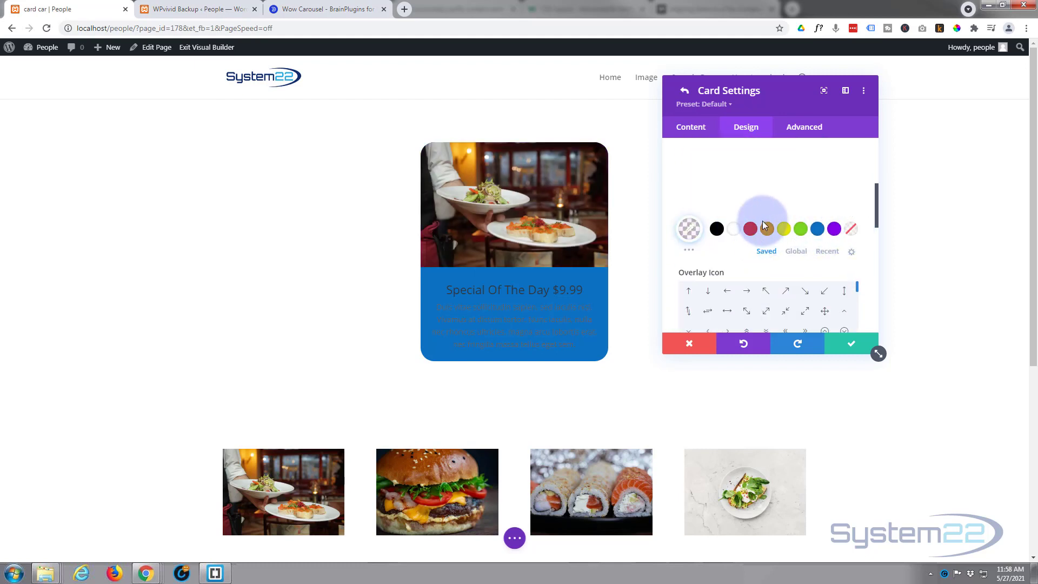
# Choose the circled right-arrow as the card's overlay icon, try it in white, and set its color to transparent.
pyautogui.scroll(-2, 763, 224)
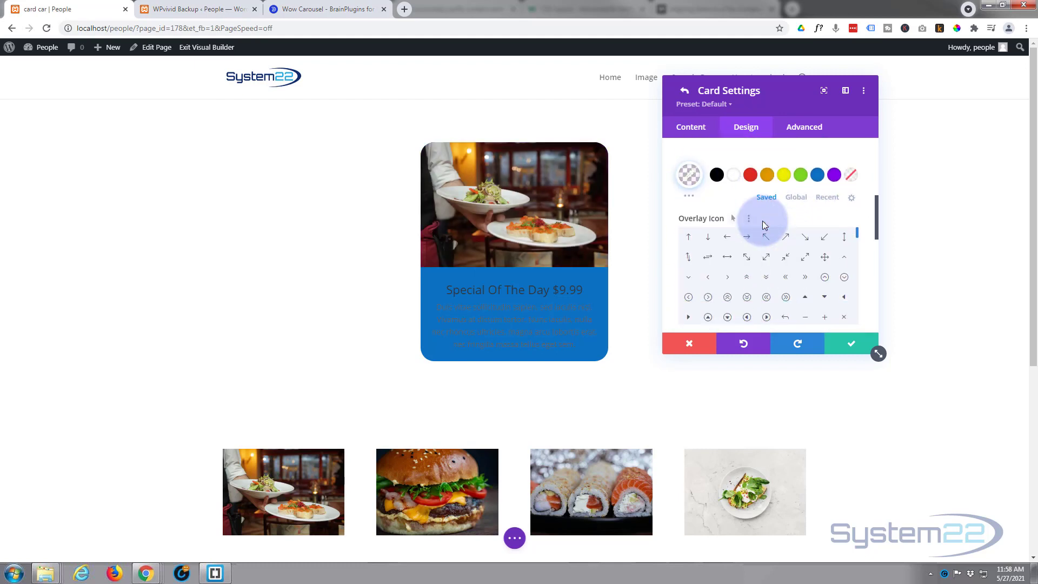
pyautogui.scroll(-2, 764, 223)
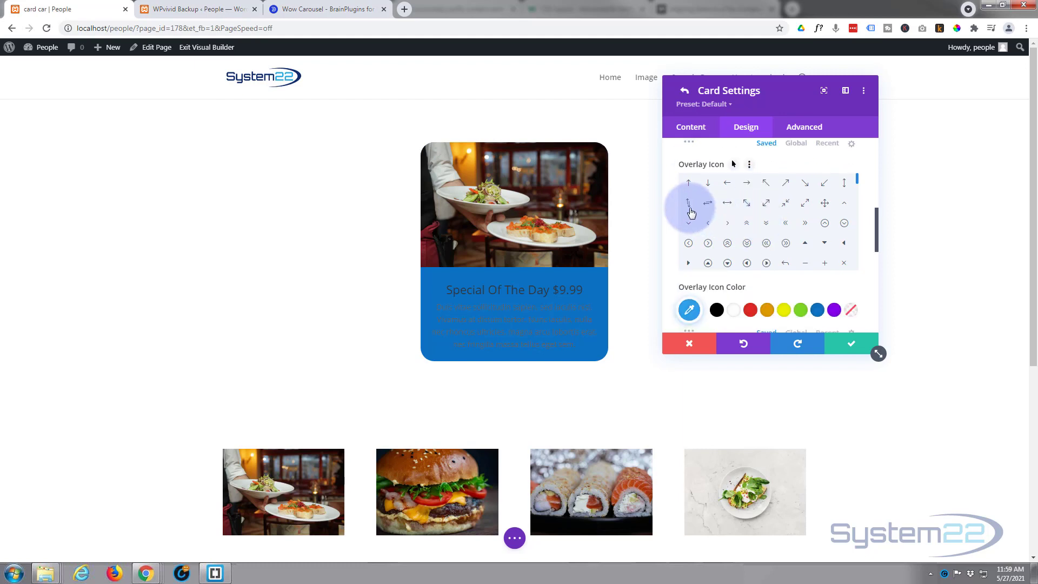
pyautogui.click(709, 246)
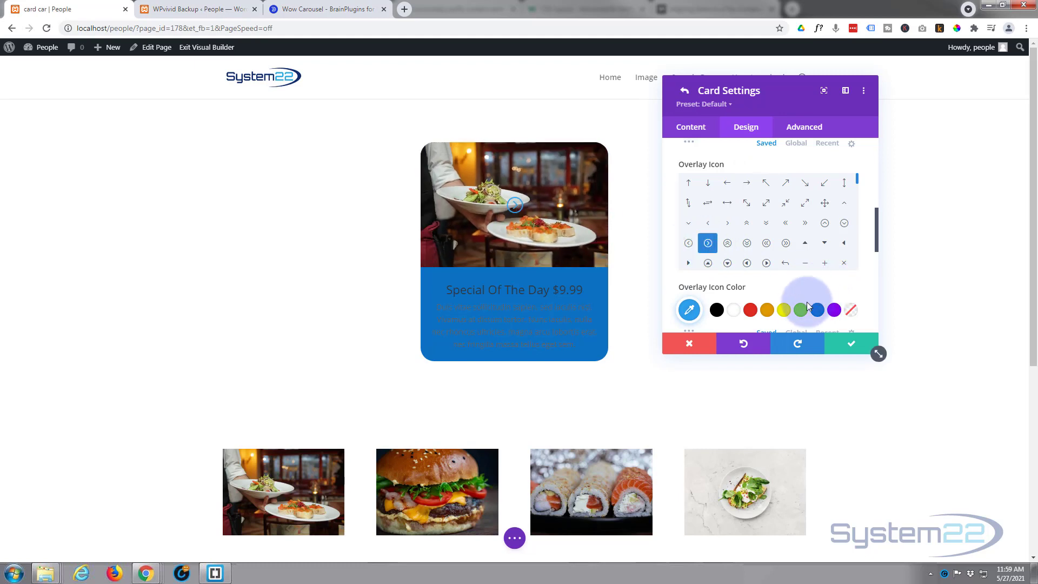
pyautogui.click(734, 310)
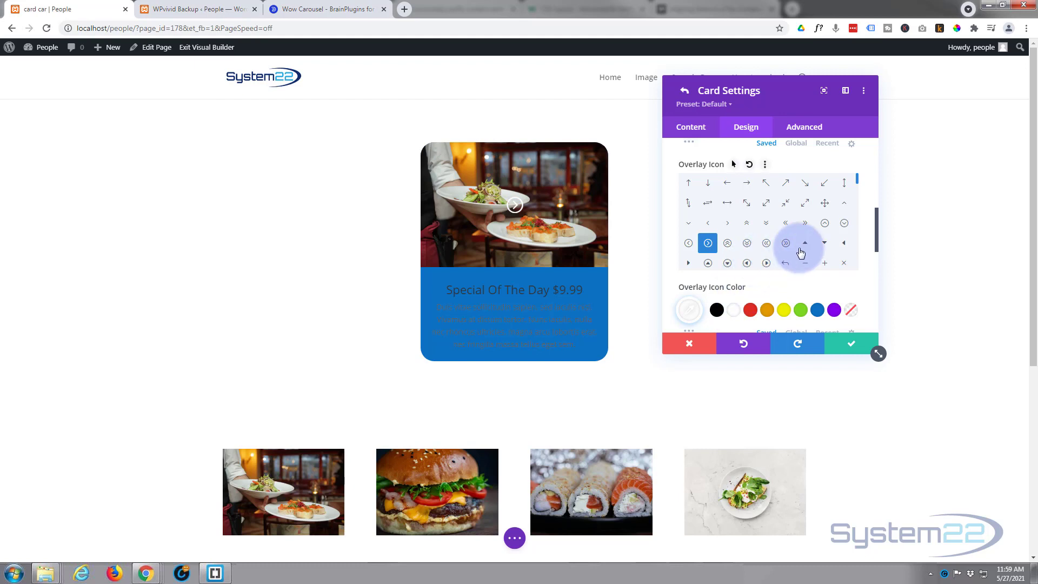
pyautogui.click(853, 312)
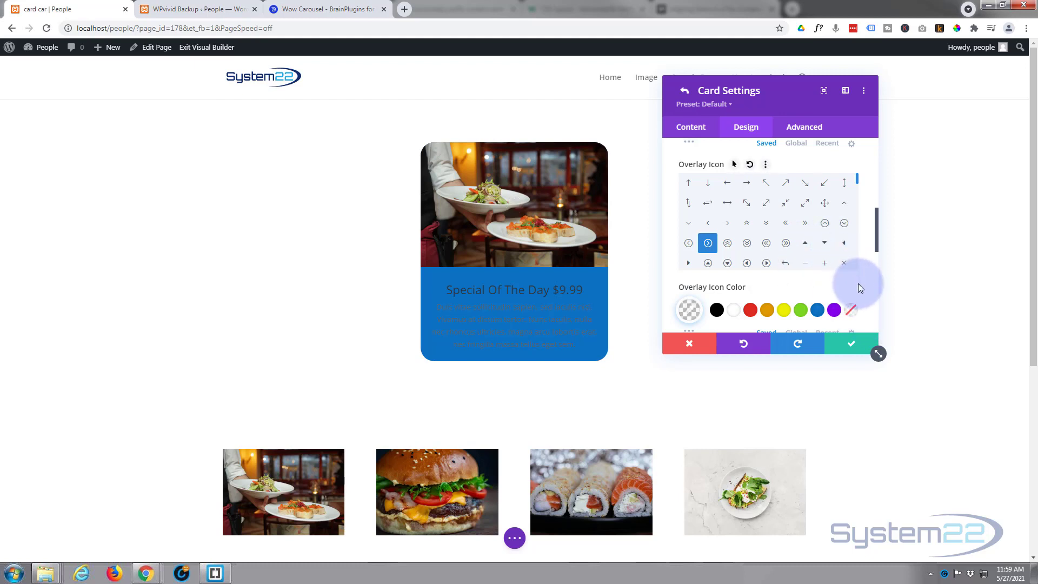
# Examine the overlay icon size and opacity, and the badge's position, padding, offsets, colors, rounded corners and border options.
pyautogui.scroll(-2, 858, 283)
pyautogui.scroll(-2, 858, 283)
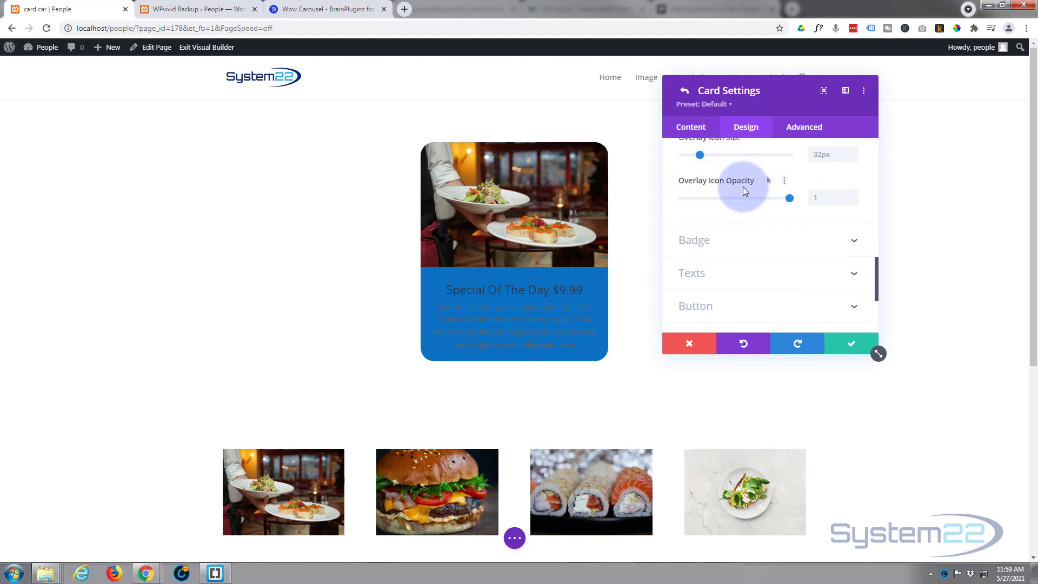
pyautogui.scroll(-1, 757, 212)
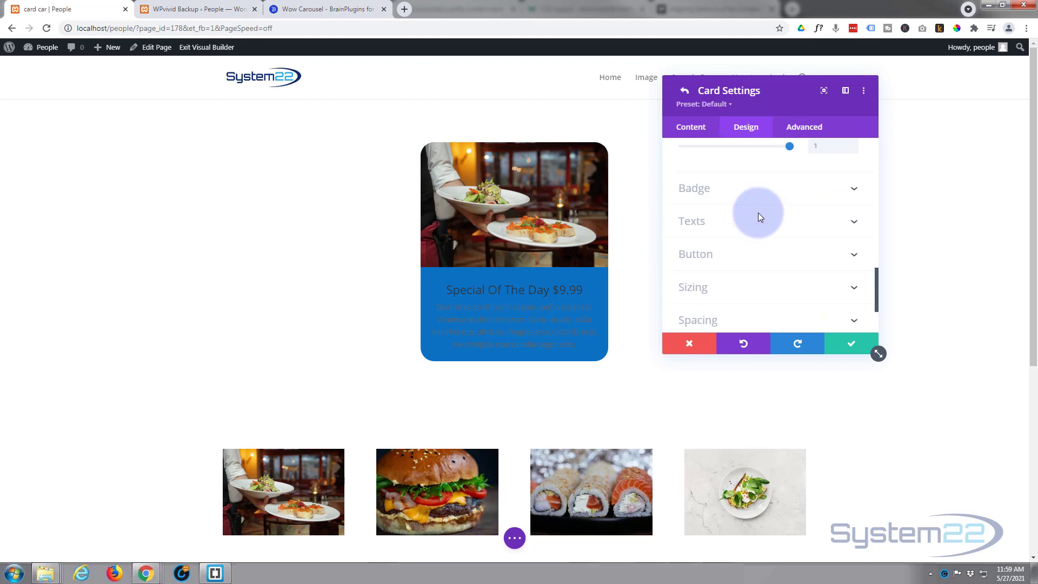
pyautogui.click(801, 191)
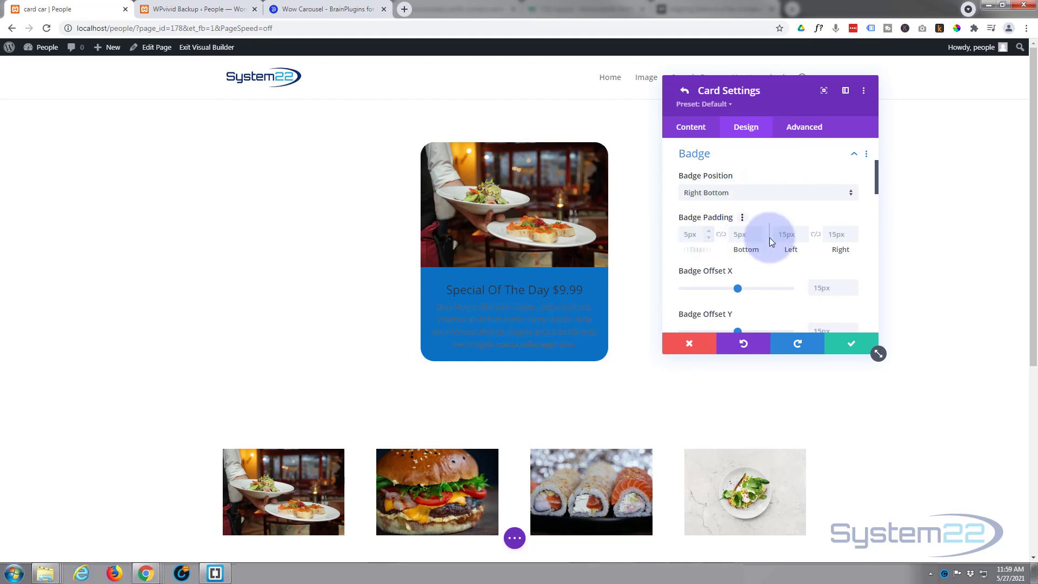
pyautogui.scroll(-2, 765, 254)
pyautogui.scroll(-1, 764, 253)
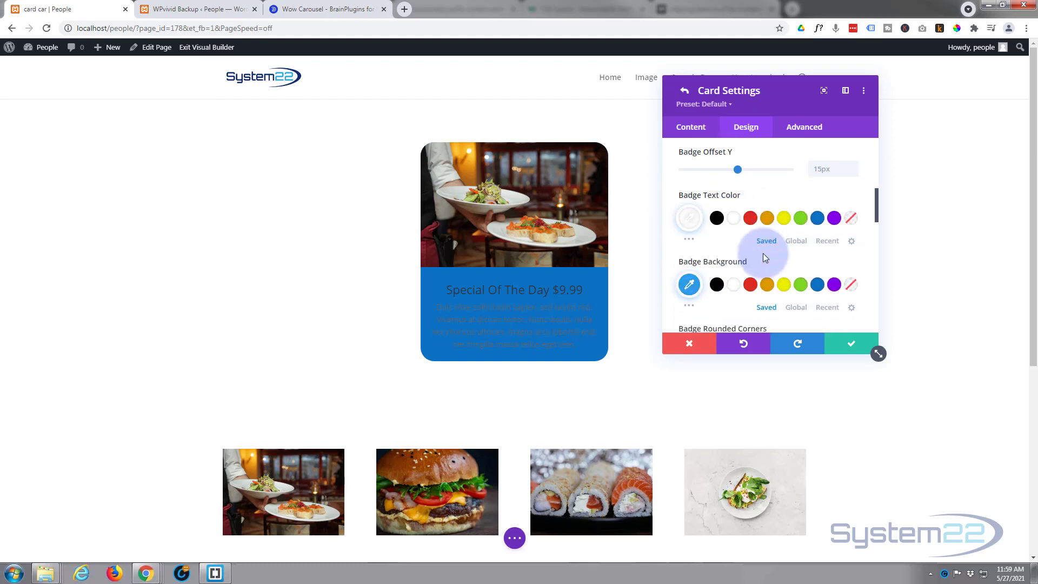
pyautogui.scroll(3, 760, 246)
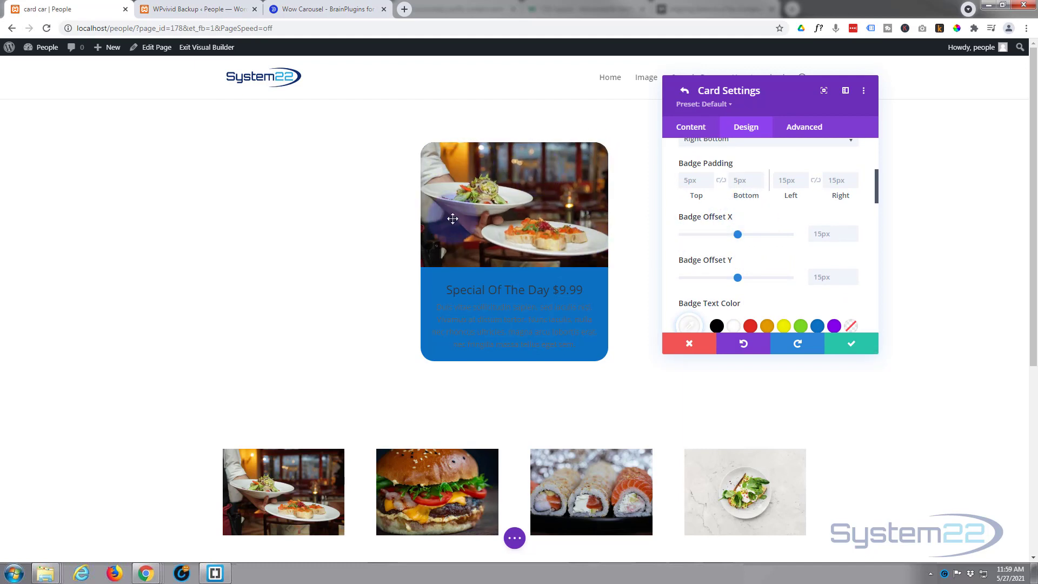
pyautogui.scroll(-4, 732, 242)
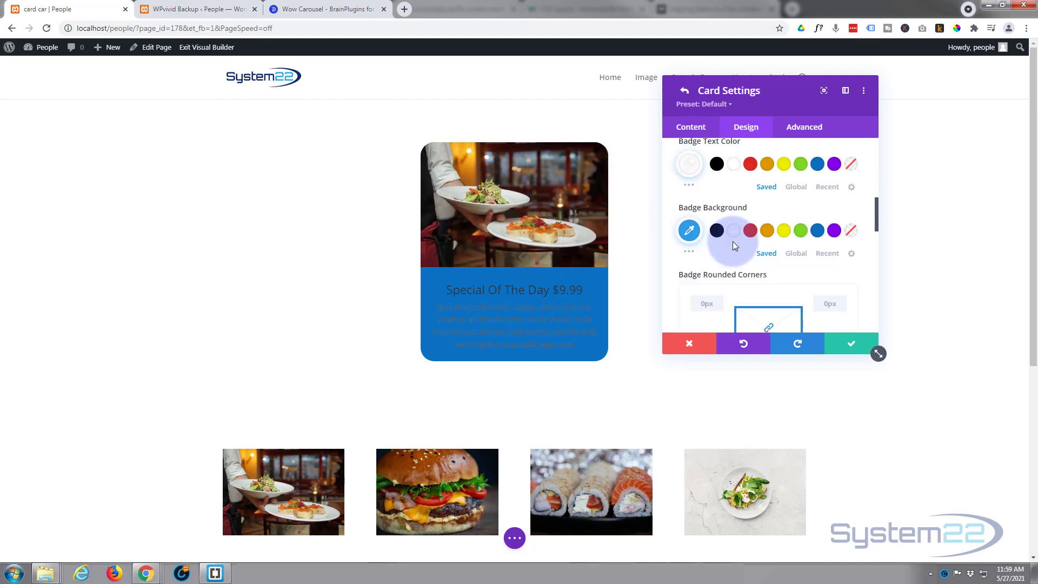
pyautogui.scroll(-3, 732, 241)
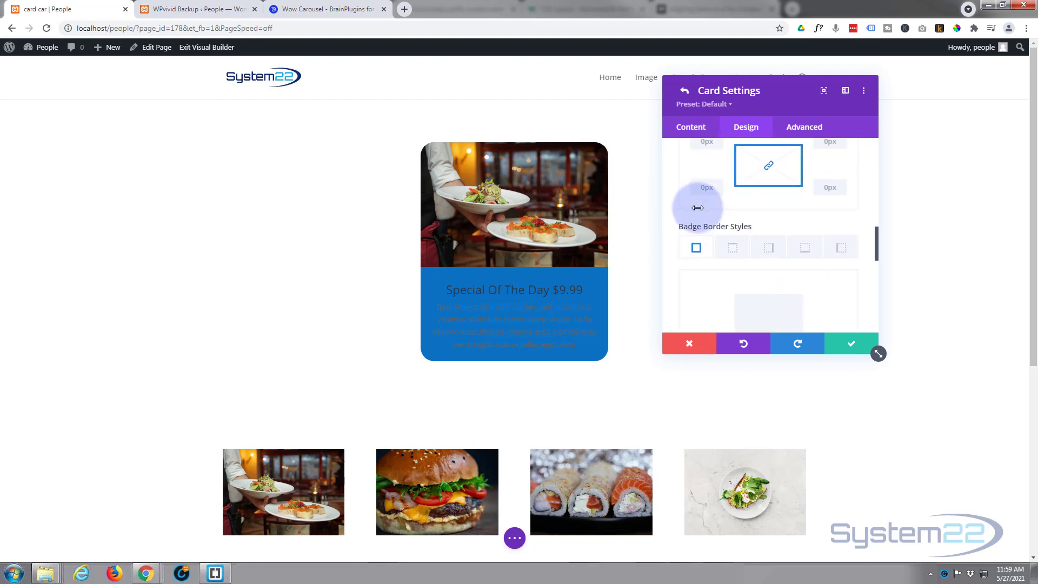
pyautogui.scroll(-4, 698, 207)
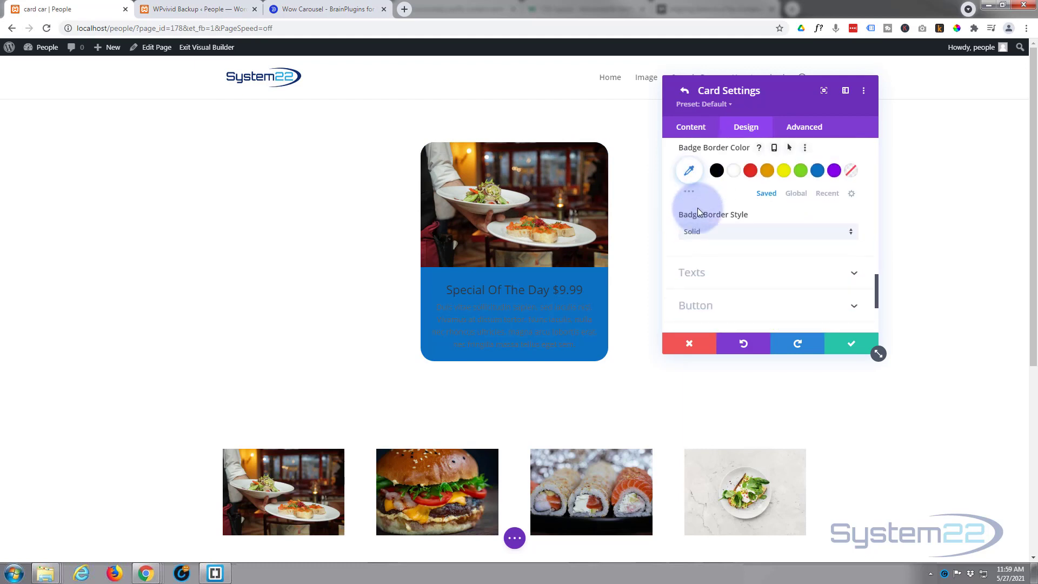
pyautogui.scroll(-2, 698, 211)
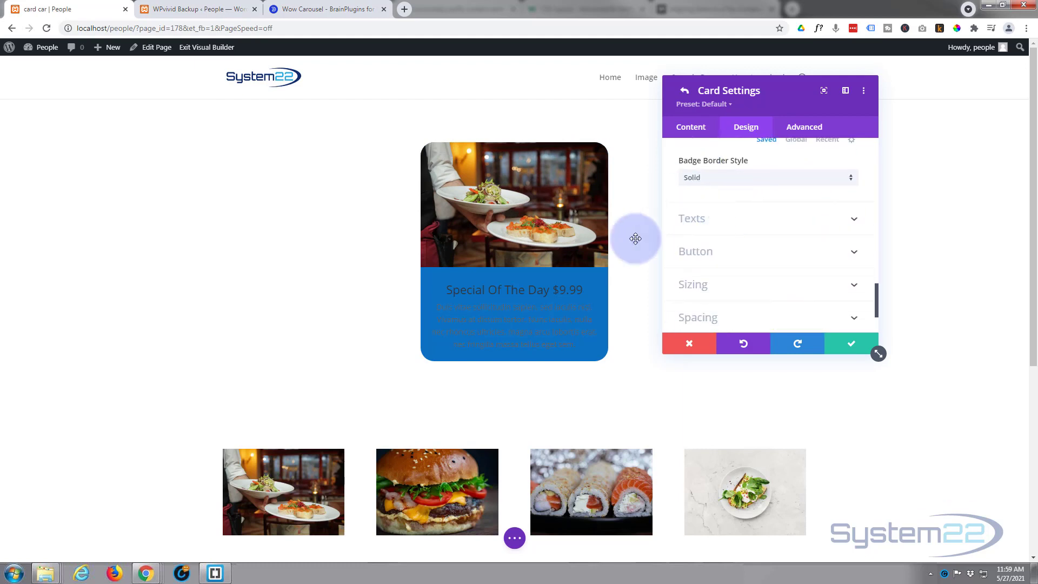
# In the card's title text settings, keep the Default font and set the font weight to Semi Bold.
pyautogui.click(774, 224)
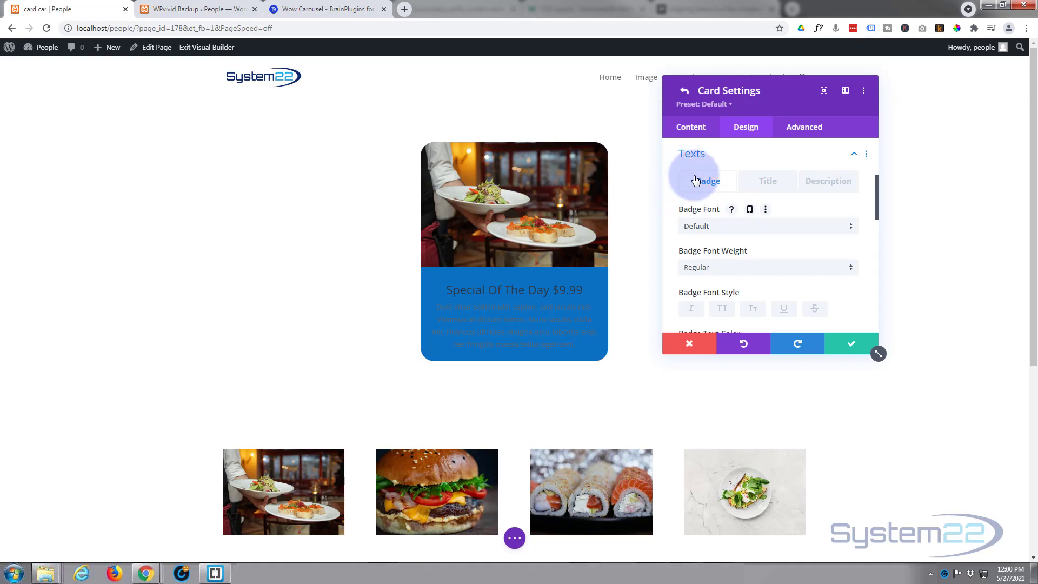
pyautogui.click(774, 182)
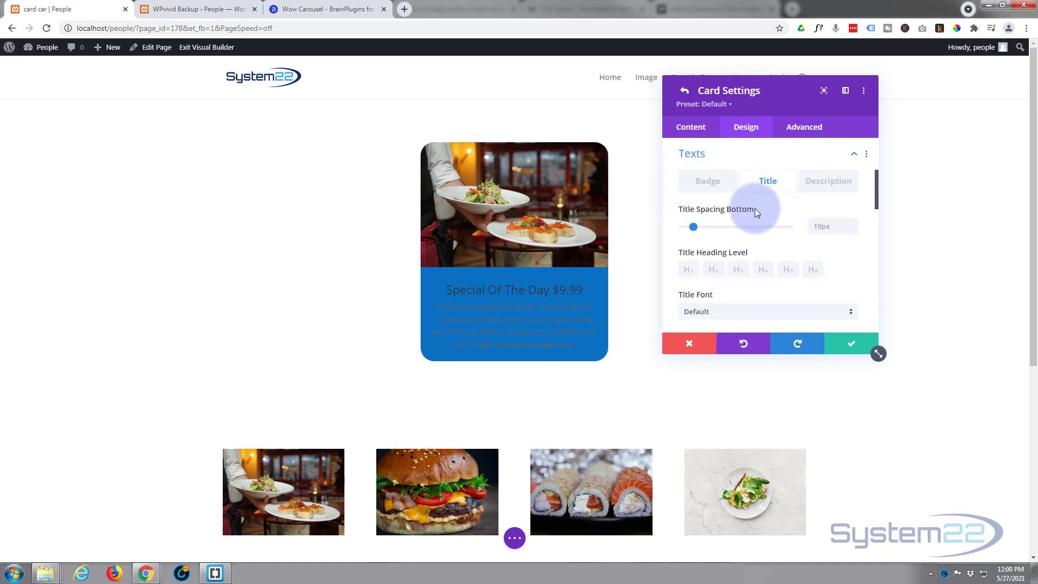
pyautogui.scroll(-2, 755, 216)
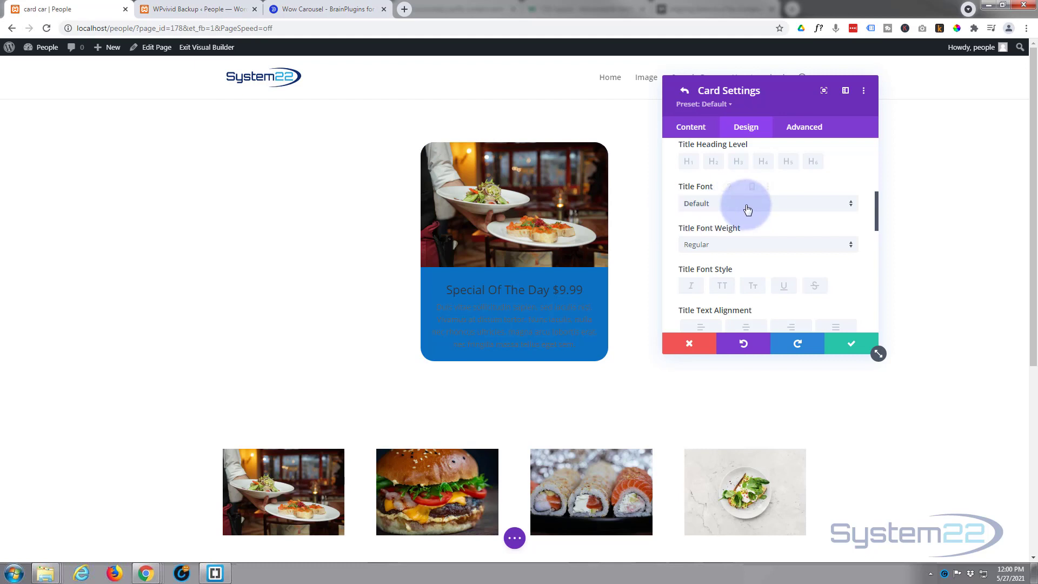
pyautogui.click(747, 207)
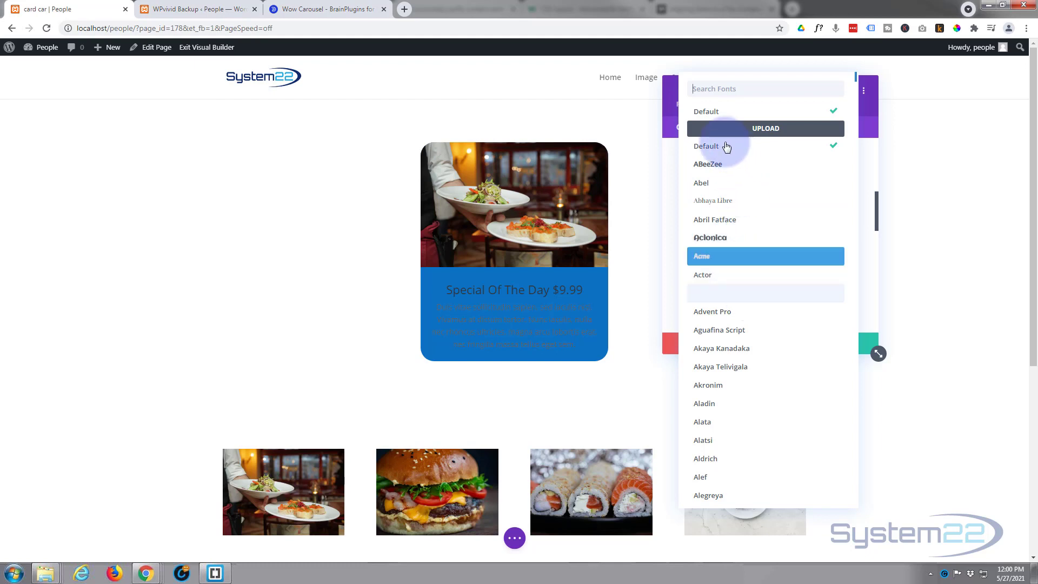
pyautogui.click(718, 112)
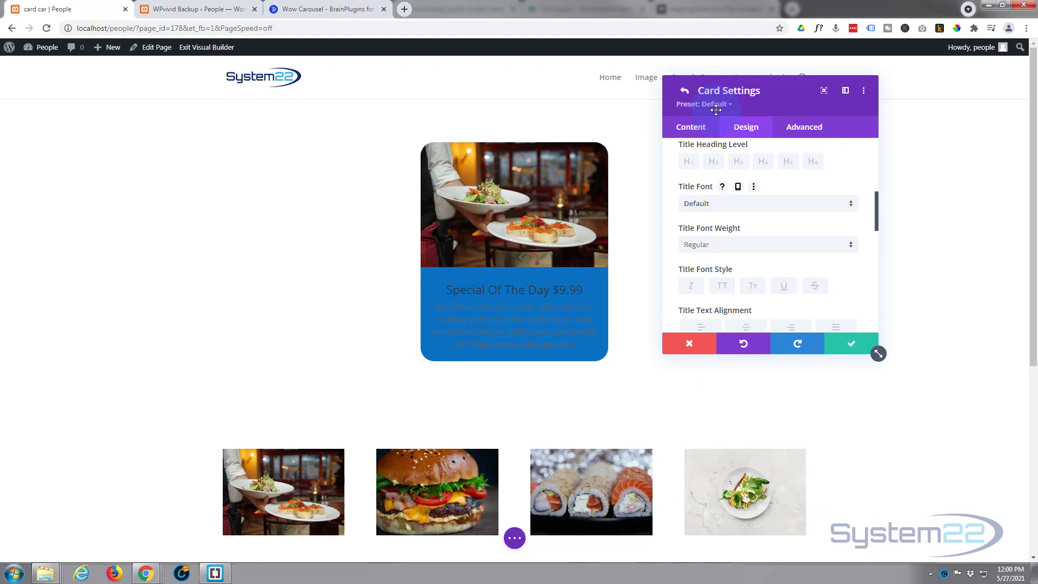
pyautogui.click(736, 245)
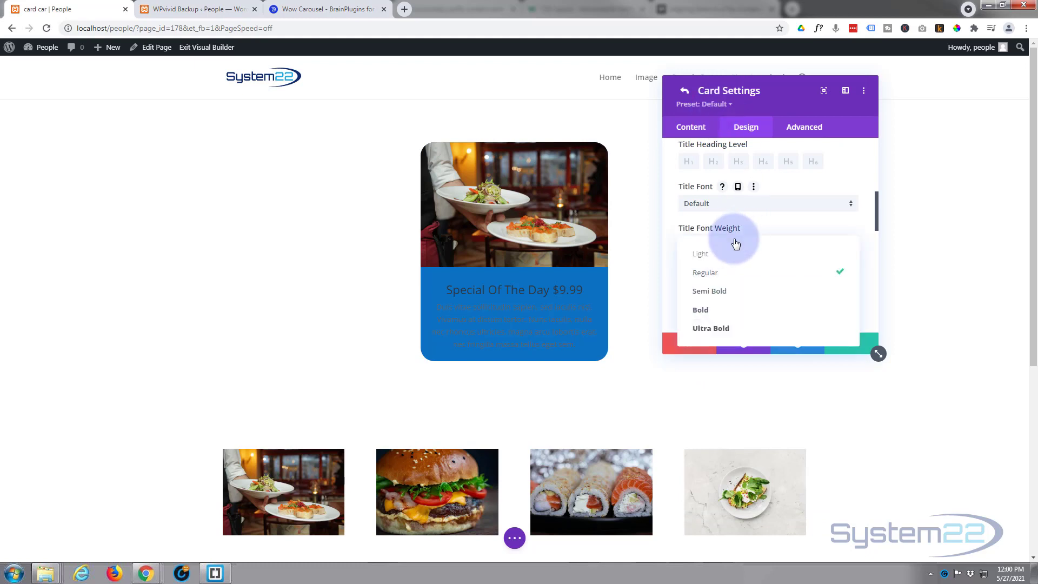
pyautogui.click(739, 299)
# Set the card's title text color to white (#ffffff).
pyautogui.scroll(-2, 740, 269)
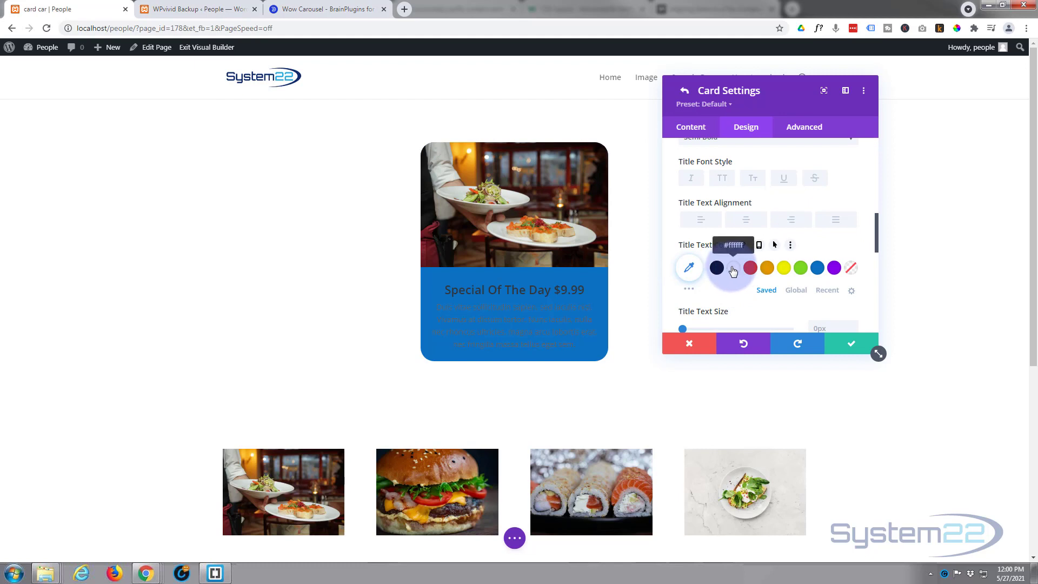
pyautogui.click(733, 269)
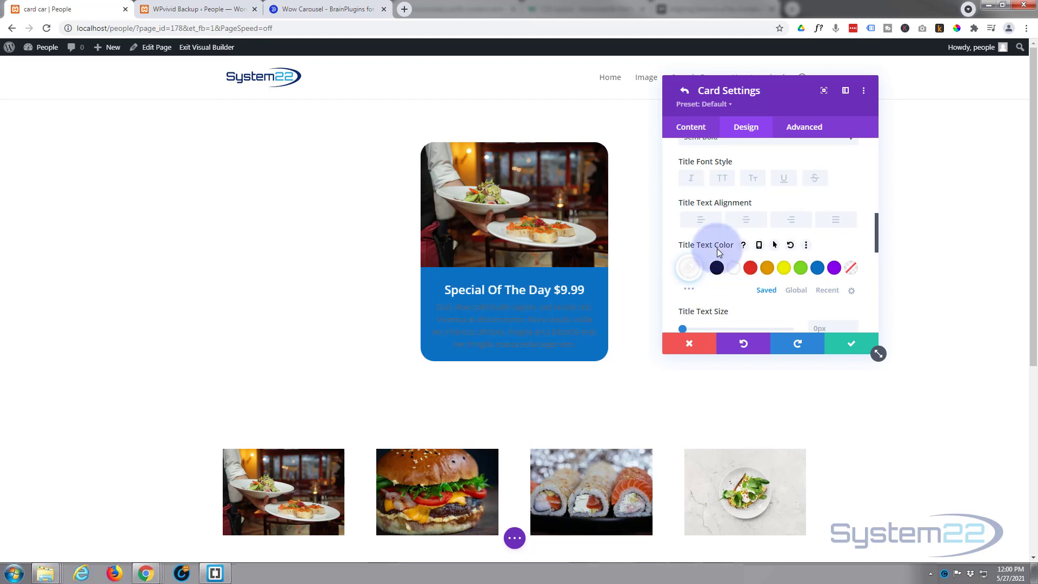
pyautogui.scroll(-1, 748, 269)
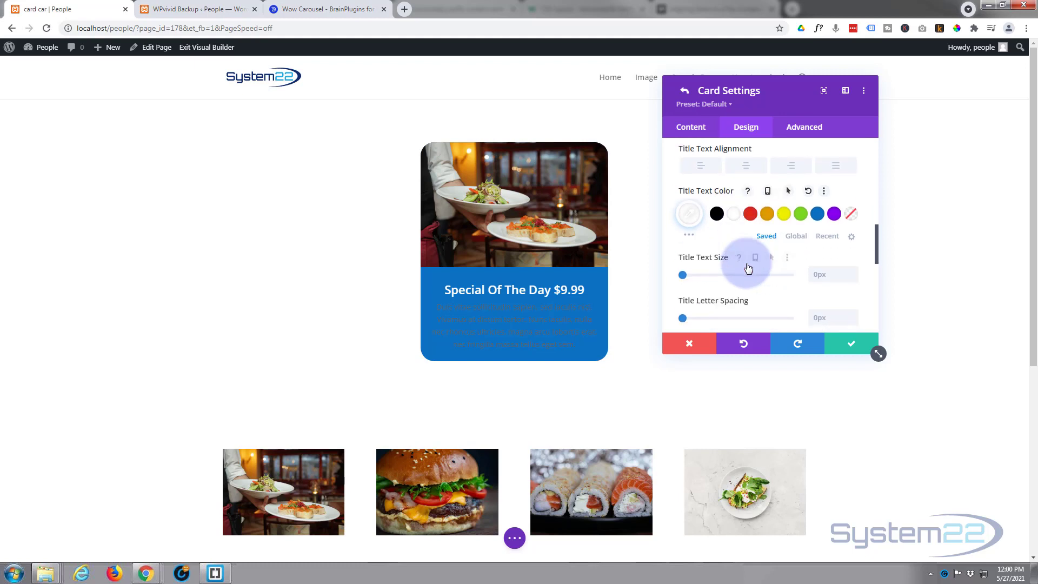
# Set the card's description text color to white (#ffffff).
pyautogui.scroll(-3, 747, 268)
pyautogui.scroll(-2, 746, 263)
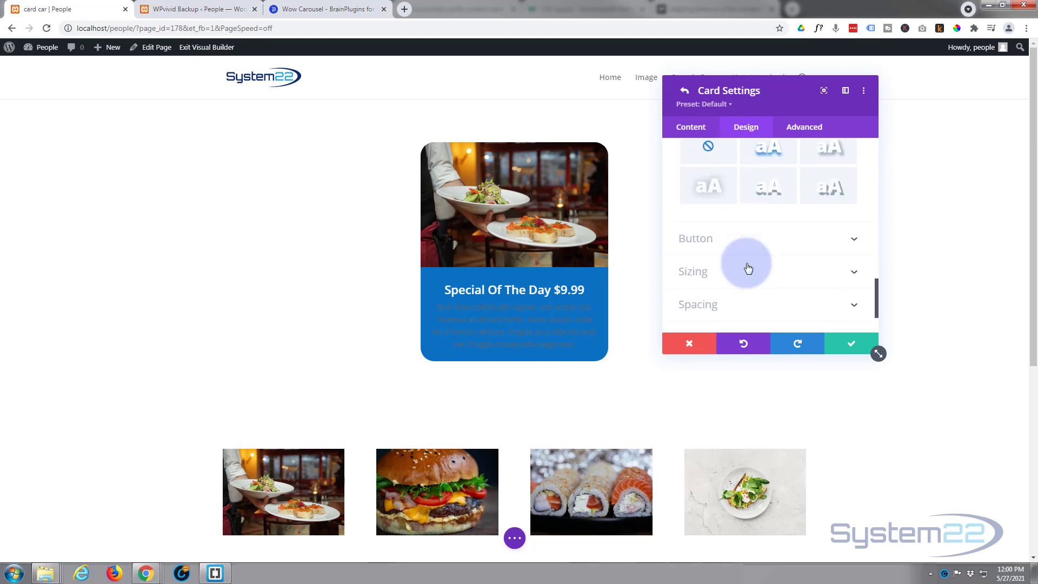
pyautogui.scroll(6, 747, 265)
pyautogui.scroll(5, 746, 265)
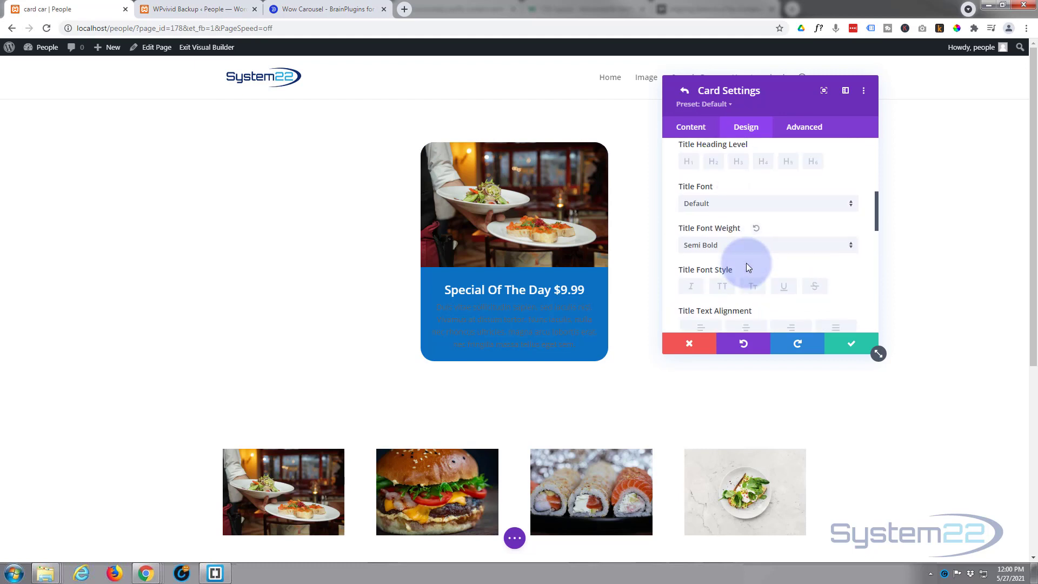
pyautogui.click(831, 185)
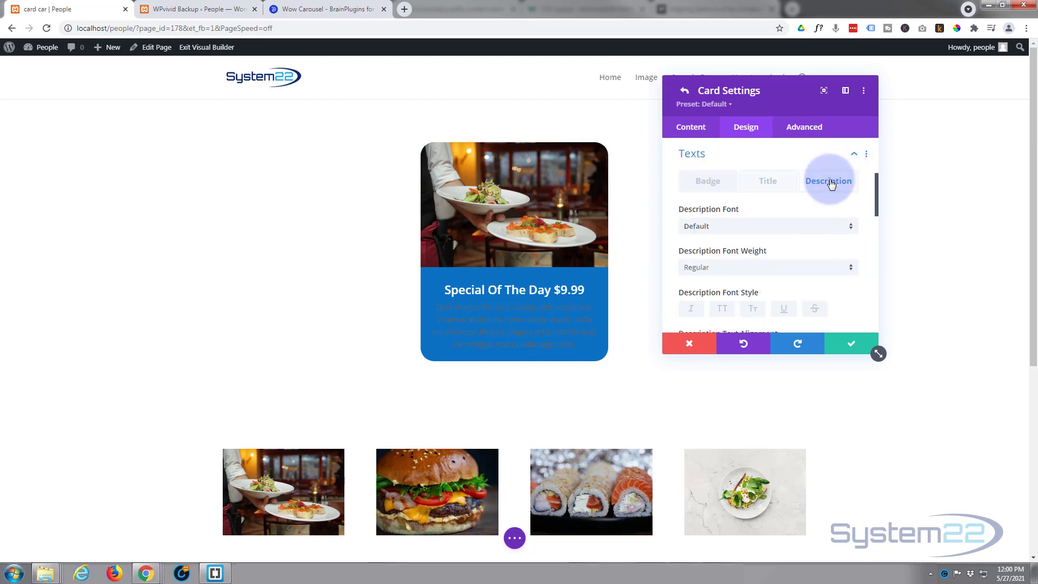
pyautogui.scroll(-4, 773, 218)
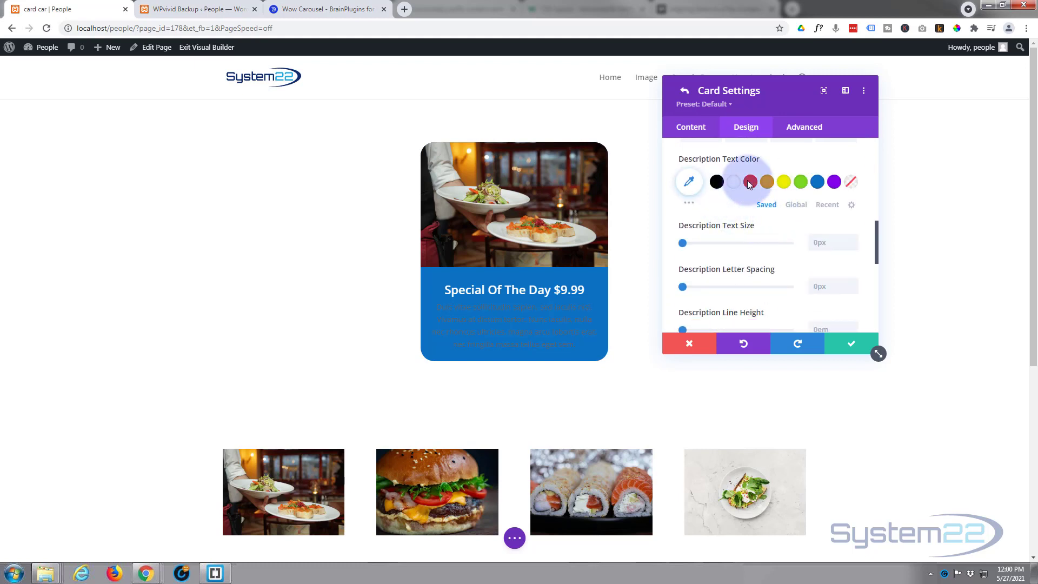
pyautogui.click(734, 183)
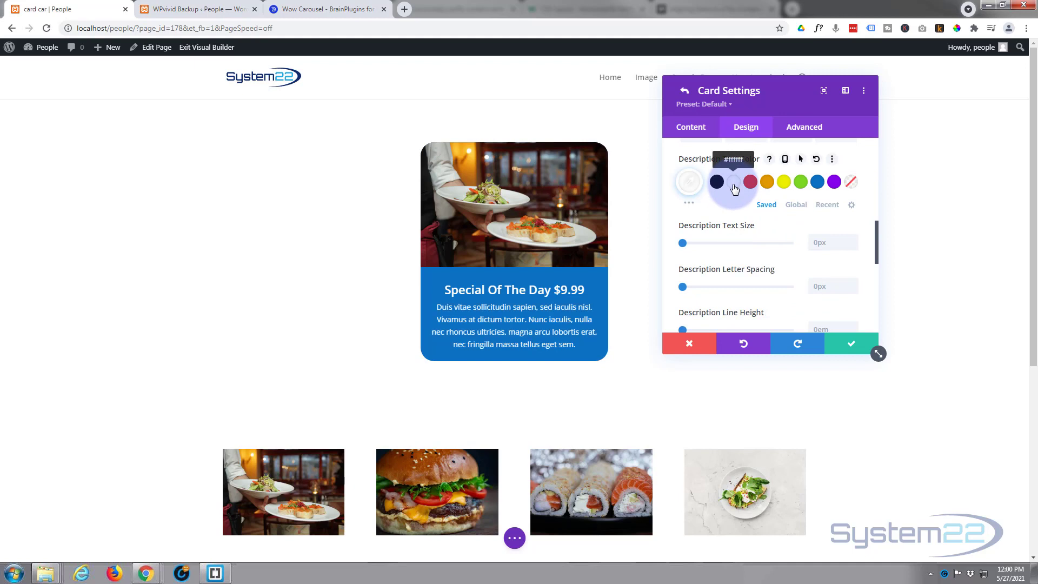
# Turn on custom styles for the card's button.
pyautogui.scroll(-1, 757, 221)
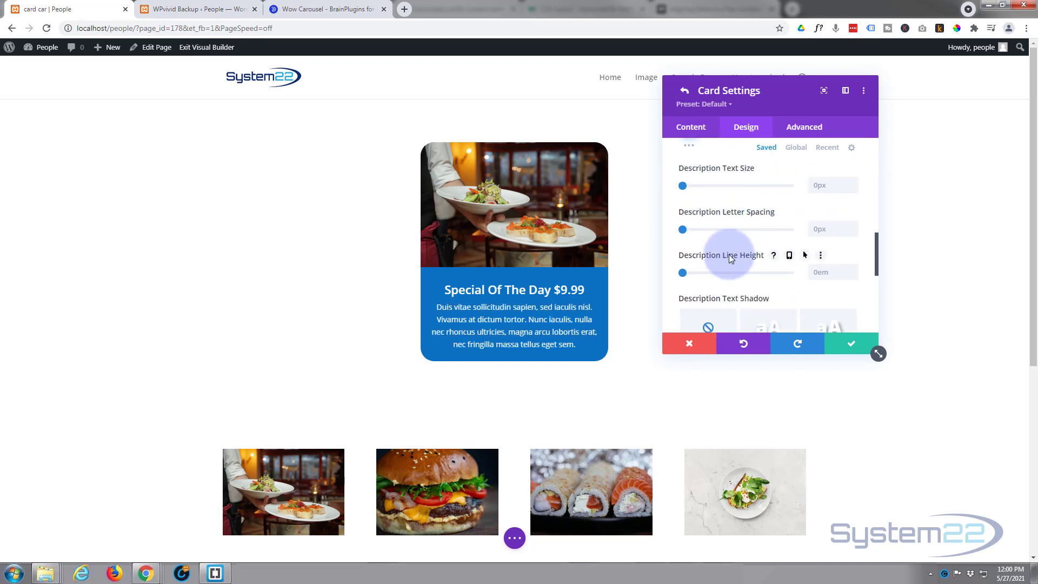
pyautogui.scroll(-1, 729, 254)
pyautogui.scroll(-2, 729, 254)
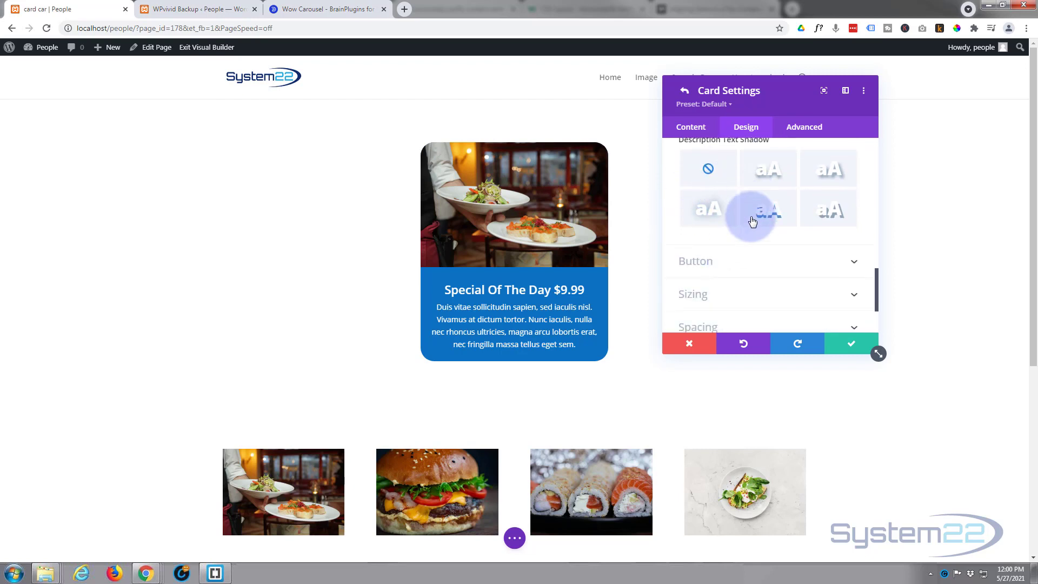
pyautogui.scroll(-1, 739, 235)
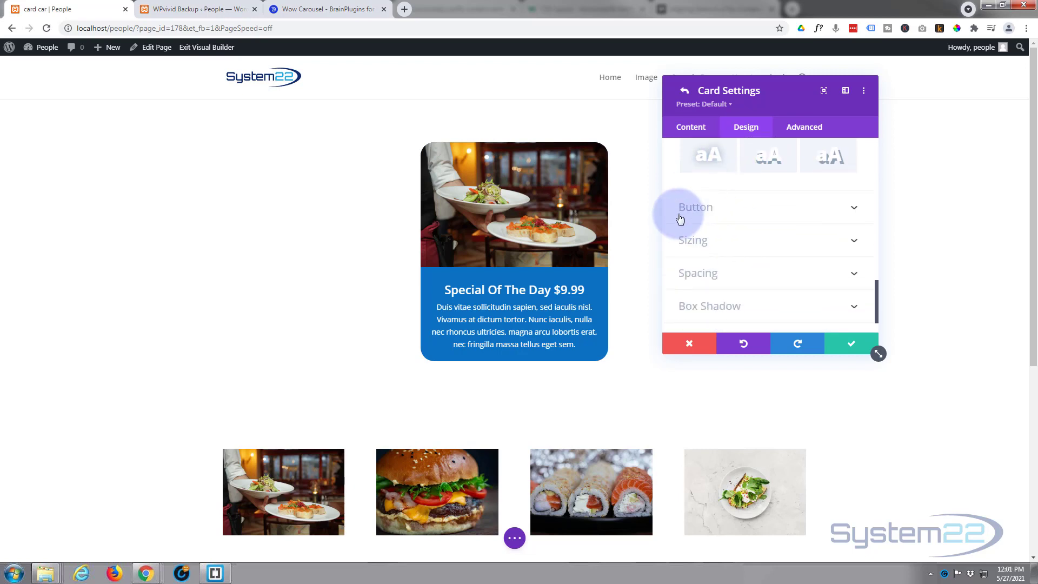
pyautogui.click(791, 211)
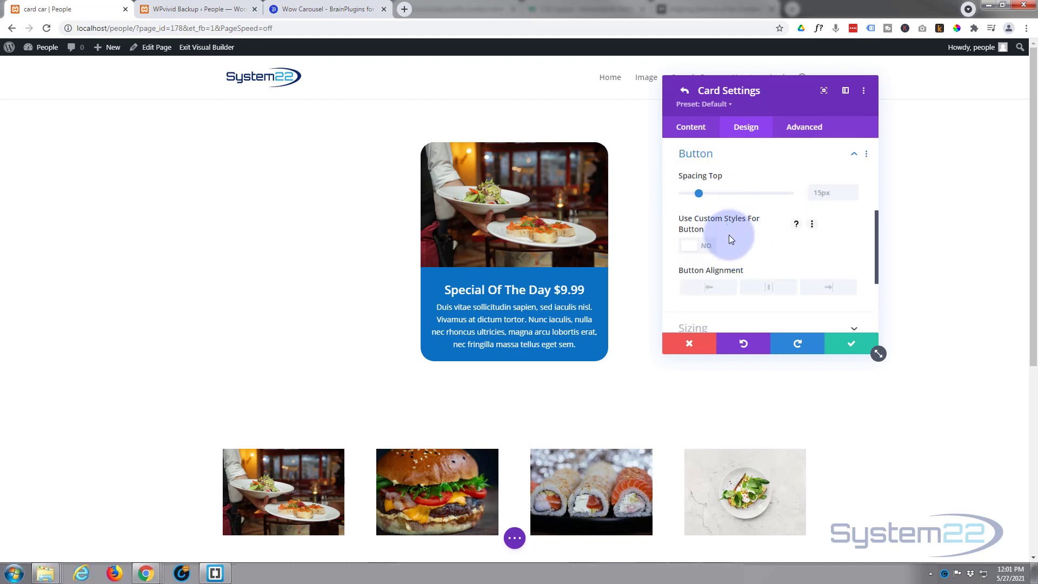
pyautogui.click(702, 247)
# Examine the card button's text, background, border, font, icon, alignment, margin, padding and shadow options.
pyautogui.scroll(-3, 783, 239)
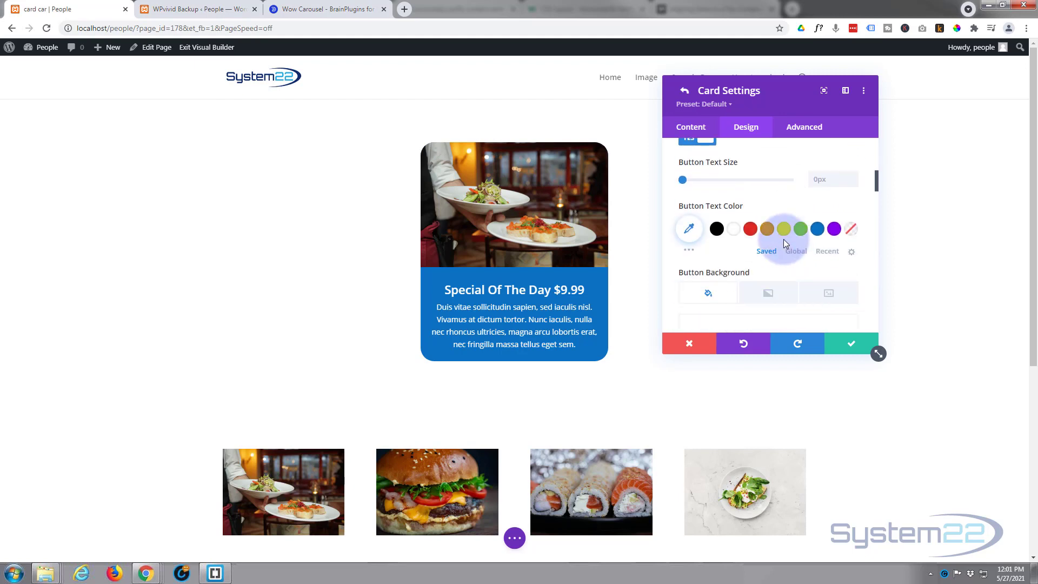
pyautogui.scroll(-5, 783, 239)
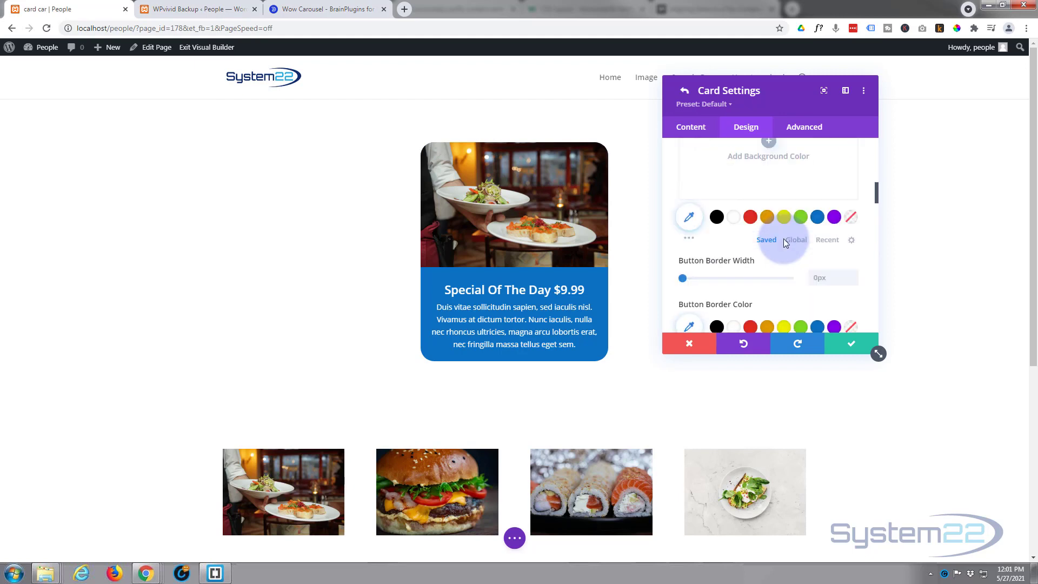
pyautogui.scroll(-6, 784, 241)
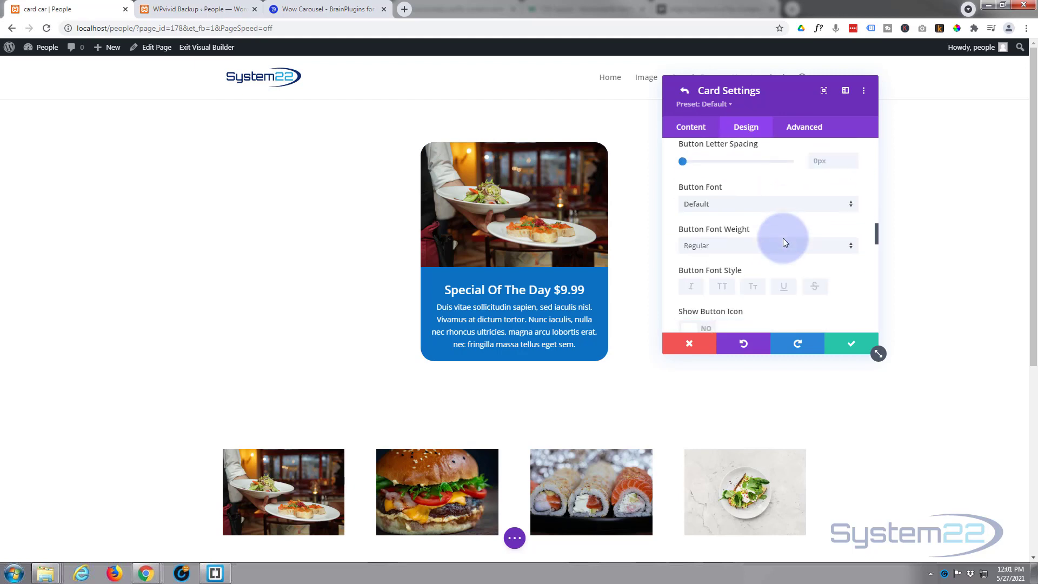
pyautogui.scroll(-6, 784, 241)
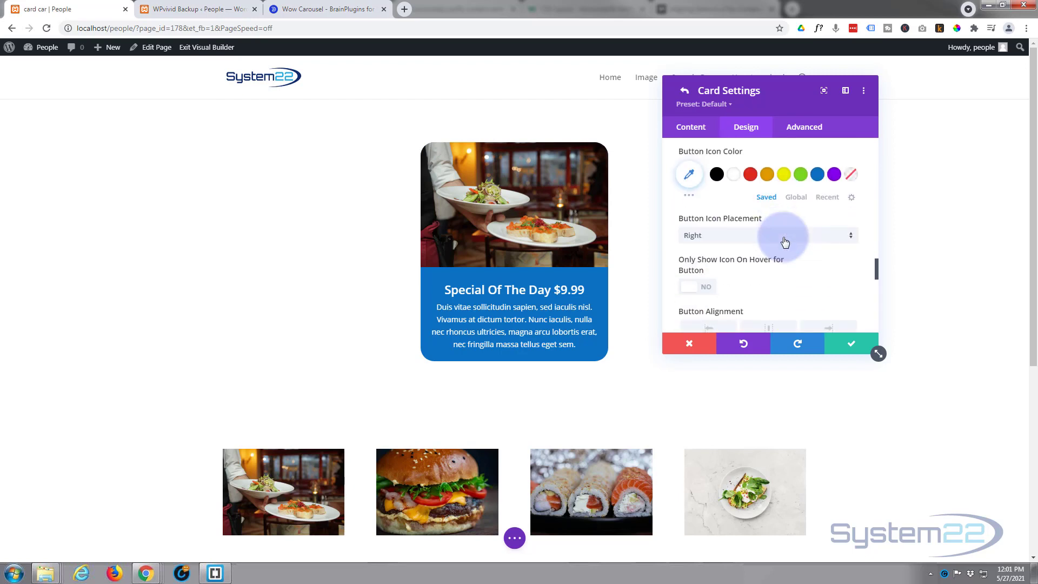
pyautogui.scroll(-6, 784, 242)
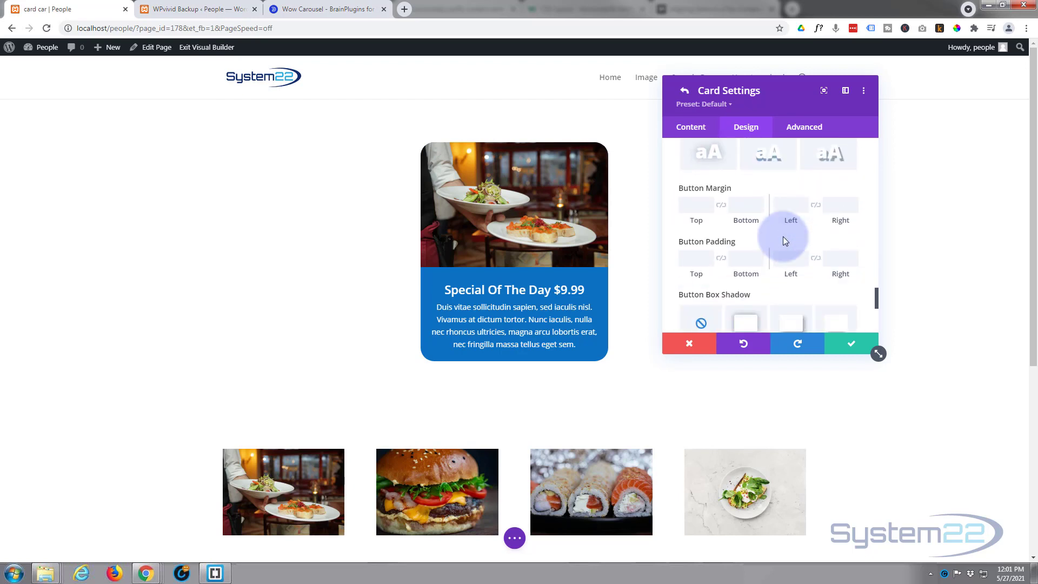
pyautogui.scroll(-3, 783, 236)
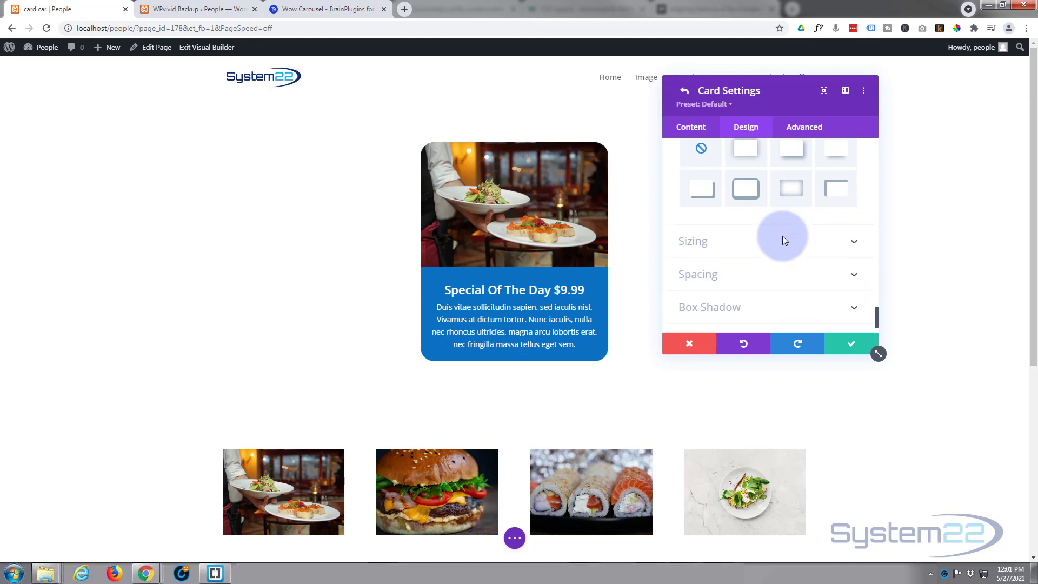
pyautogui.scroll(6, 759, 237)
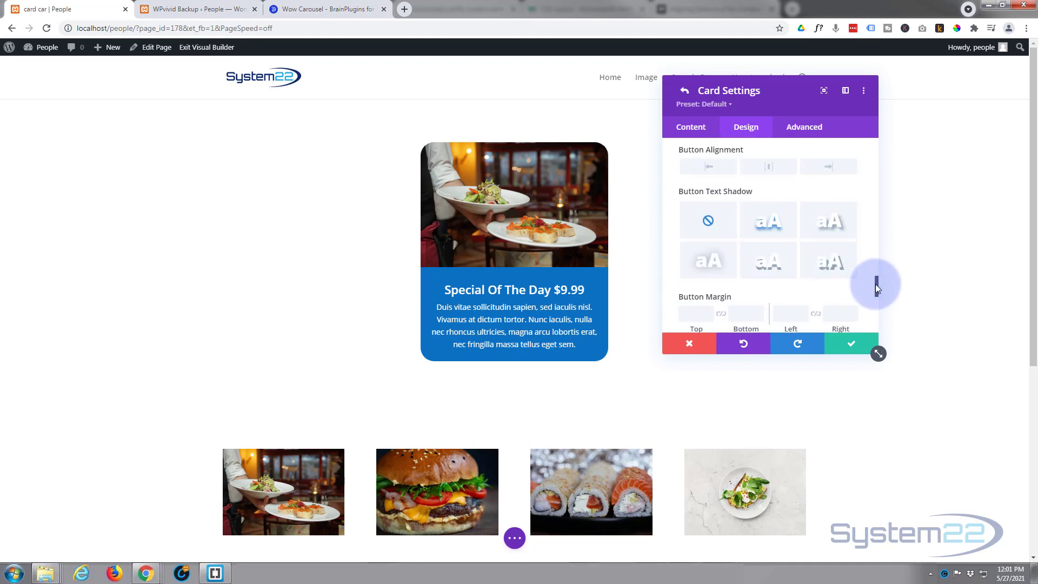
# Save the card's settings and return to the overall card carousel settings.
pyautogui.scroll(4, 871, 223)
pyautogui.scroll(5, 871, 218)
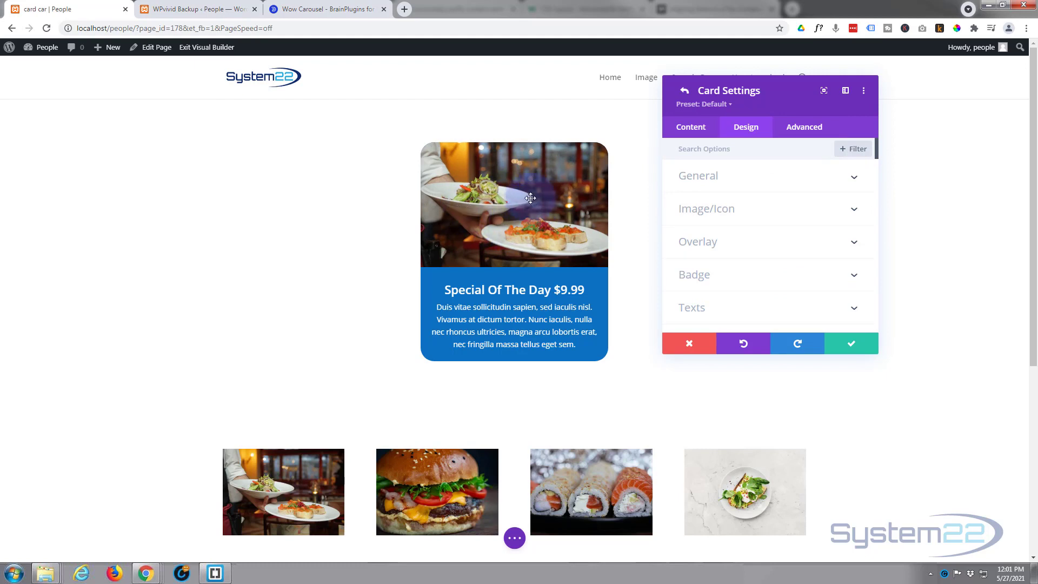
pyautogui.click(722, 150)
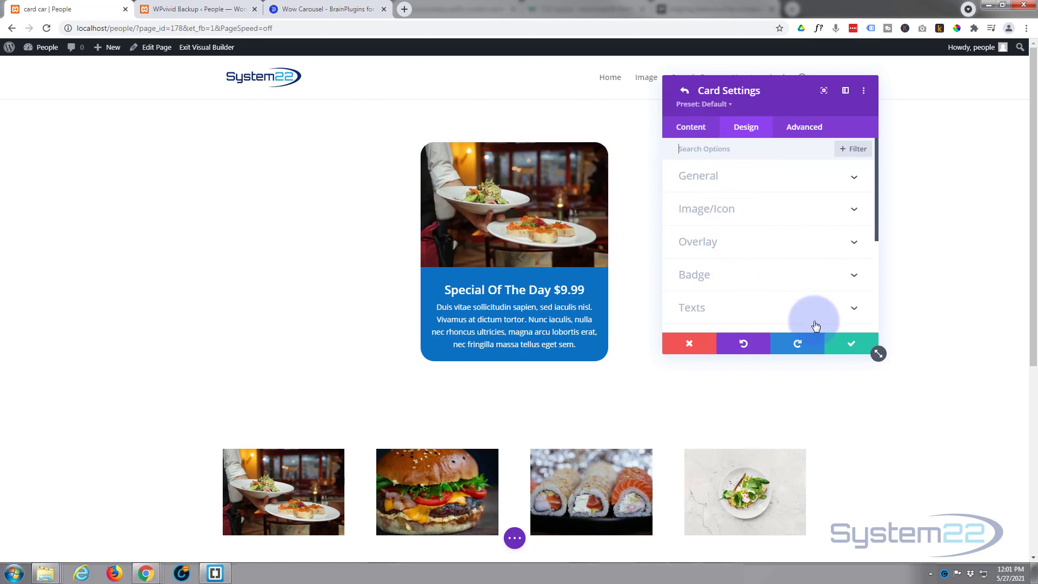
pyautogui.click(852, 348)
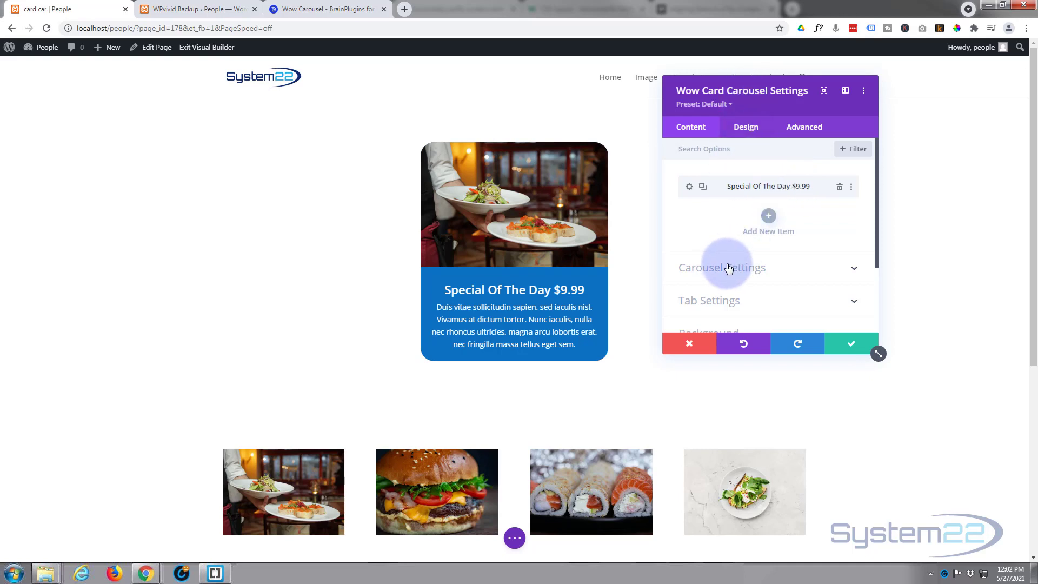
# Examine the carousel's general options for animation speed, autoplay, navigation, slides to show, slide spacing and infinite looping.
pyautogui.click(779, 270)
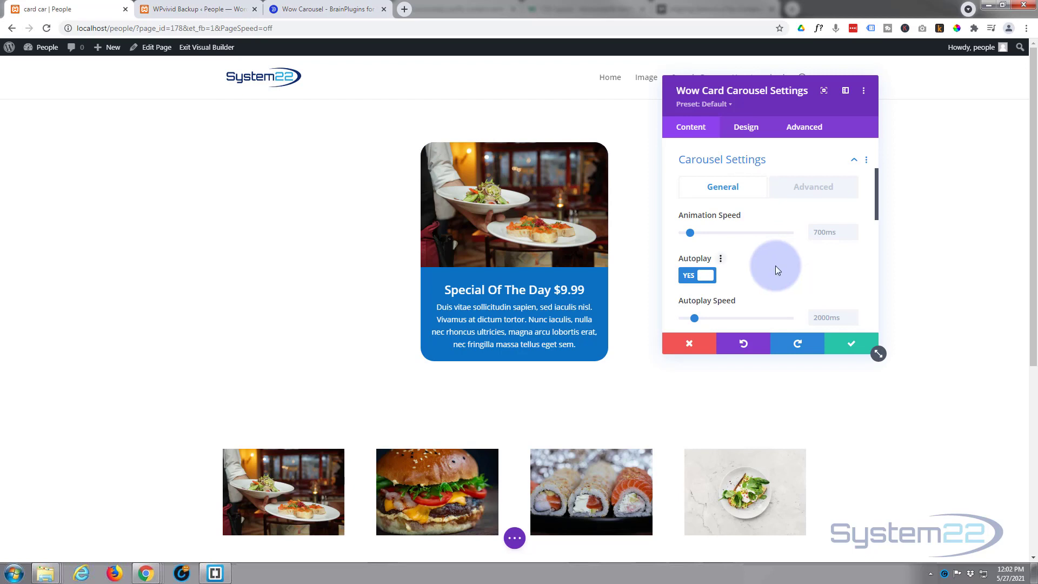
pyautogui.scroll(-3, 775, 265)
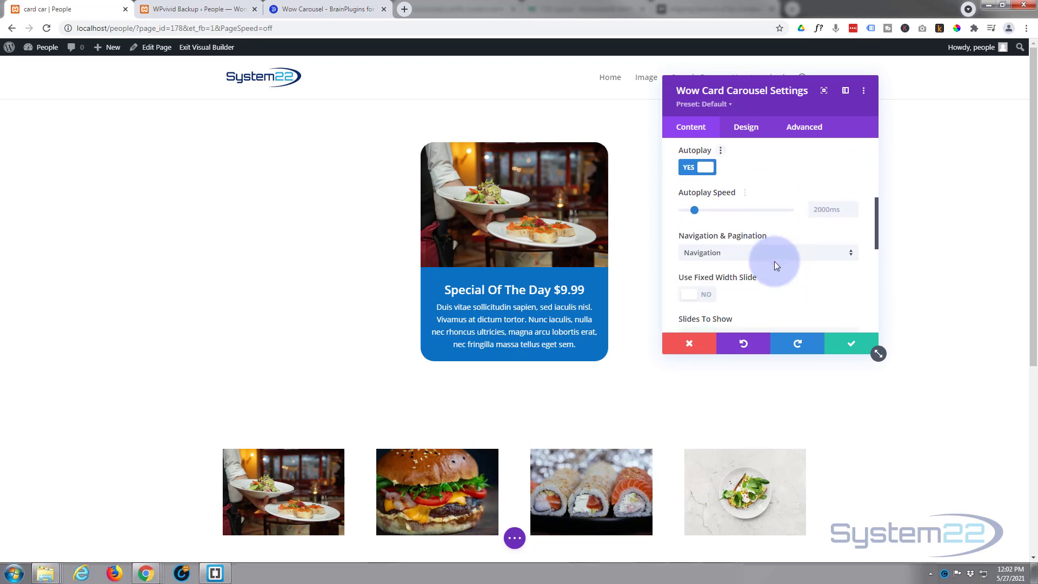
pyautogui.scroll(-3, 774, 265)
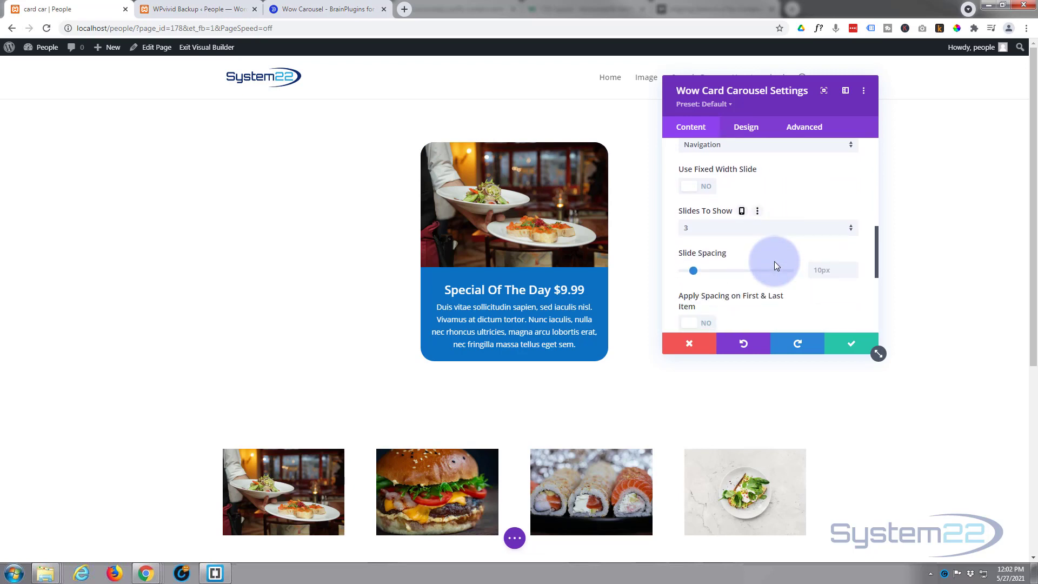
pyautogui.scroll(-2, 774, 264)
pyautogui.scroll(8, 761, 282)
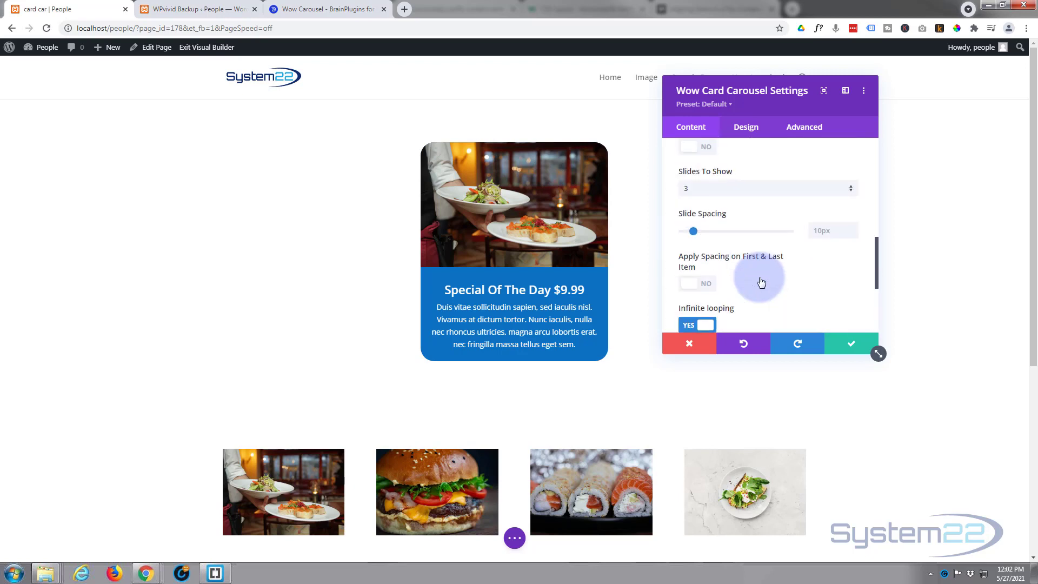
pyautogui.scroll(3, 761, 282)
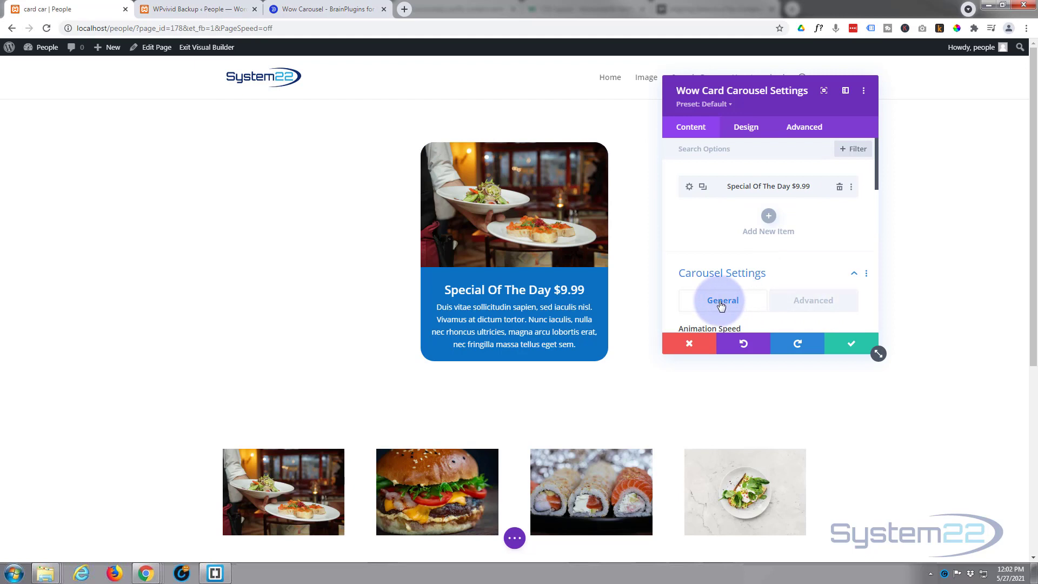
# Examine the carousel's advanced options for sliding transition, lazy loading, swipe, scrolling modes, wrapper spacing, image lightbox and equal item height.
pyautogui.click(815, 301)
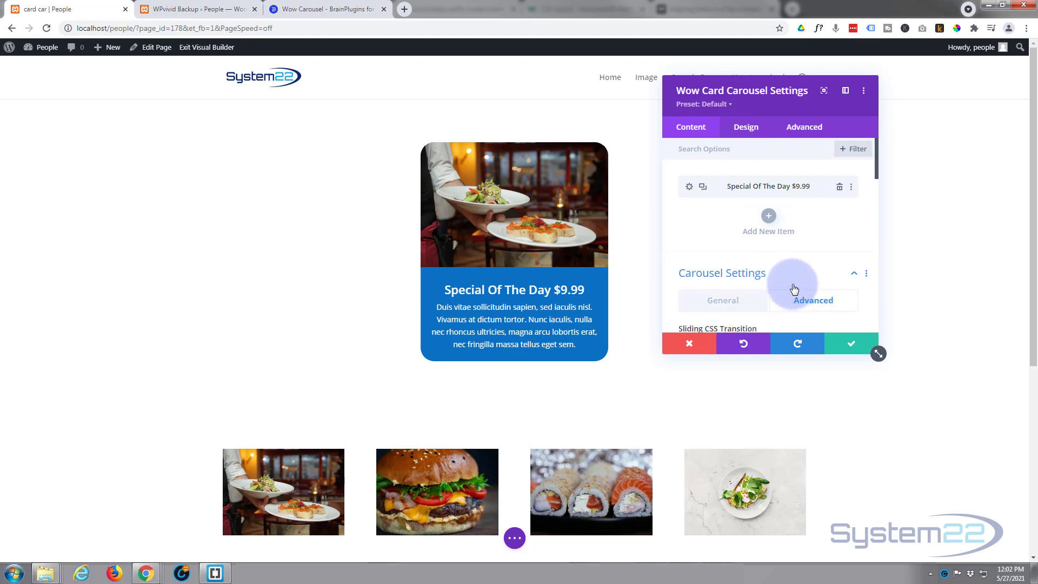
pyautogui.scroll(-2, 793, 287)
pyautogui.scroll(-1, 792, 283)
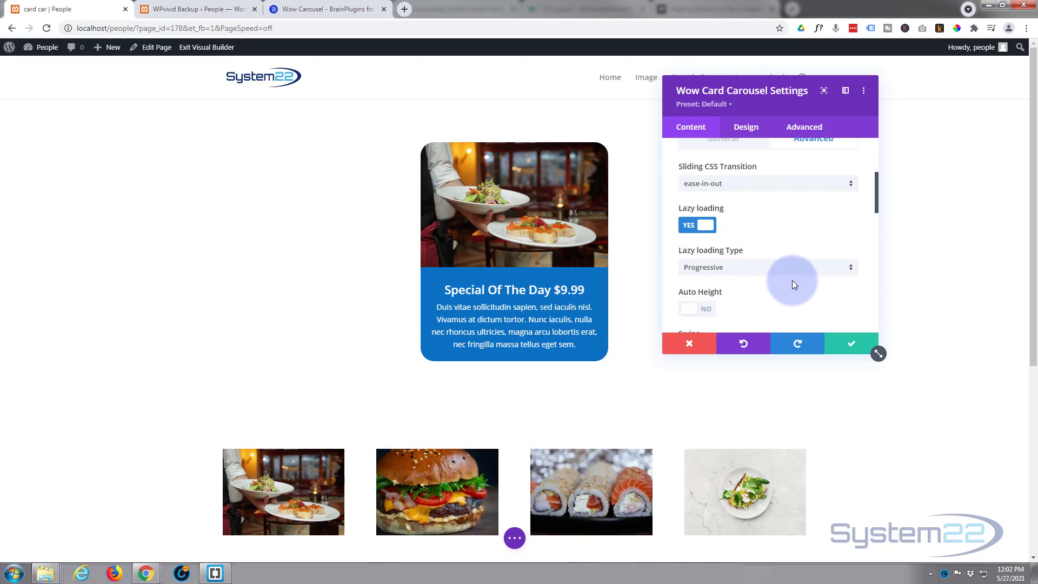
pyautogui.scroll(-1, 792, 283)
pyautogui.scroll(-2, 777, 266)
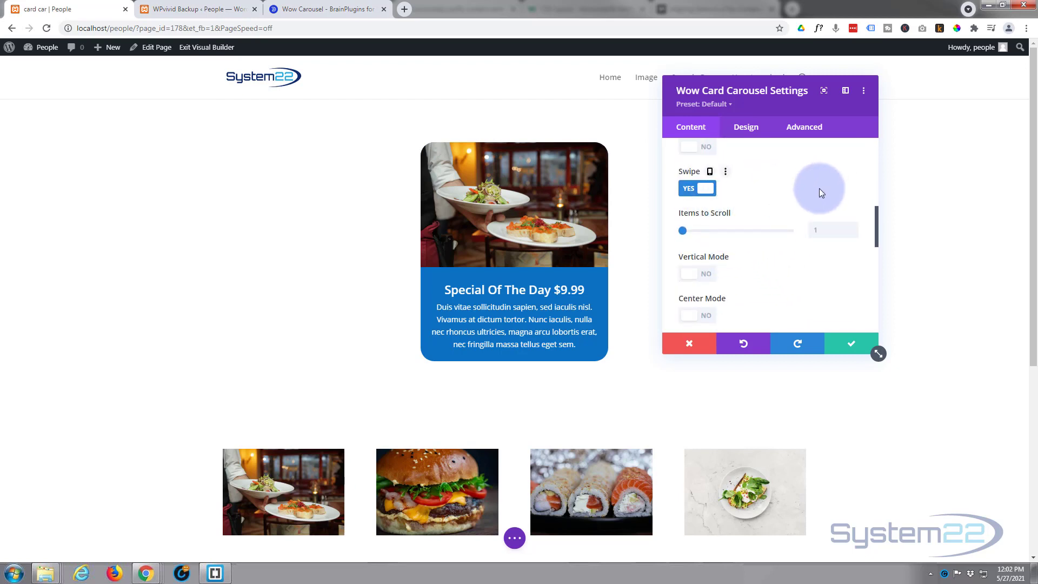
pyautogui.scroll(-2, 807, 248)
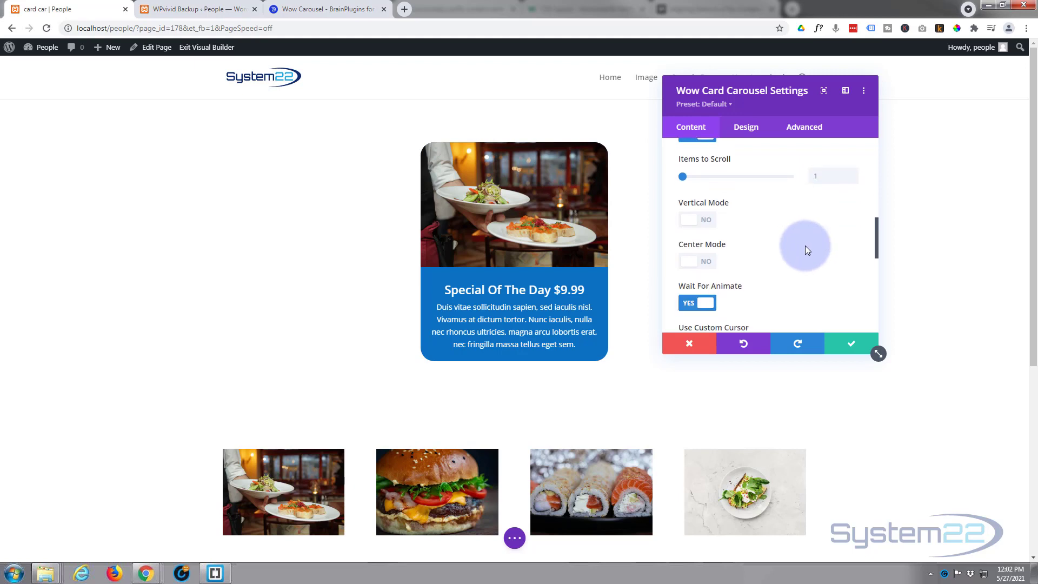
pyautogui.scroll(-1, 805, 250)
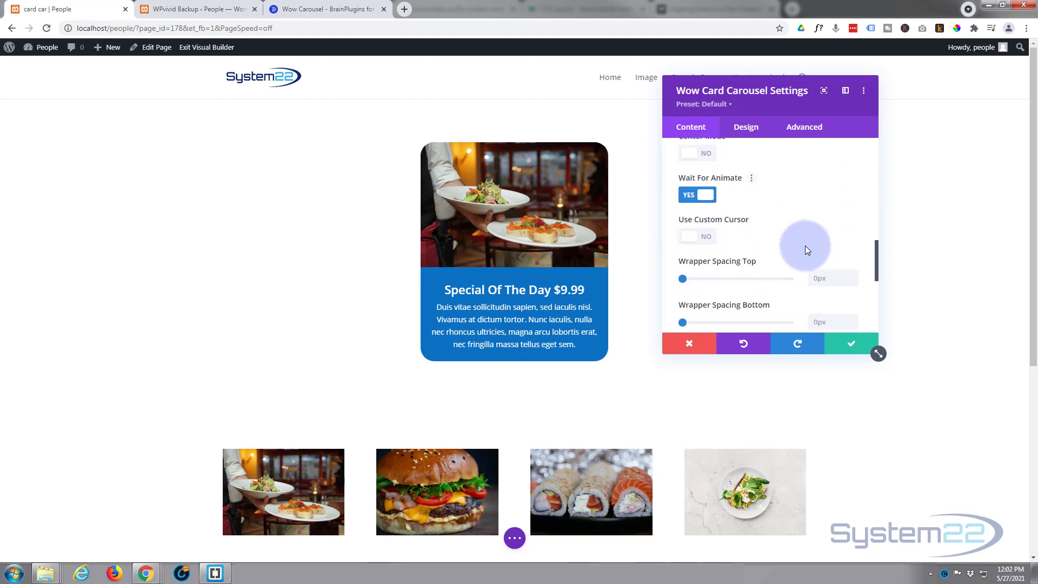
pyautogui.scroll(-2, 806, 247)
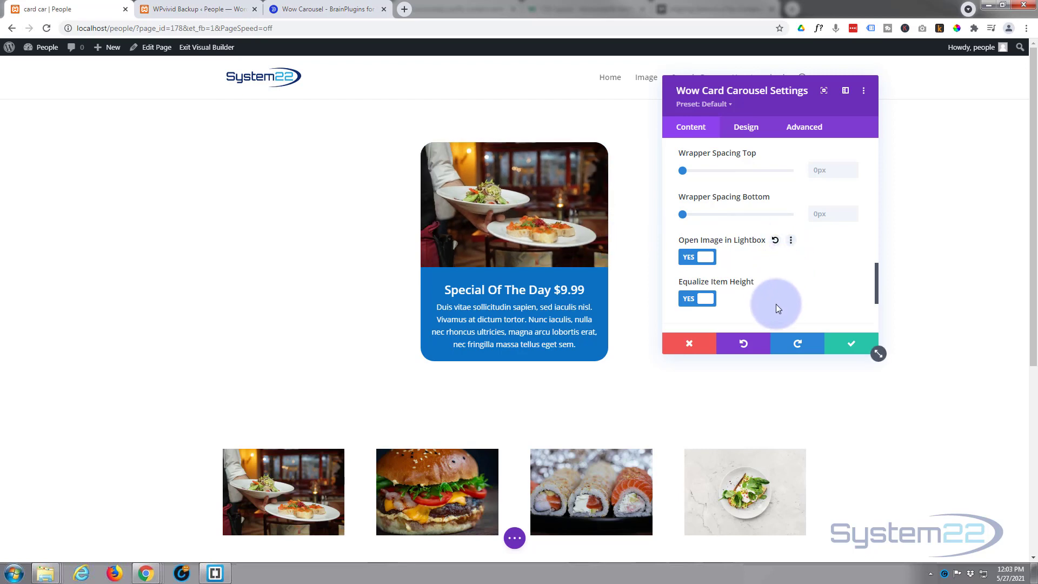
pyautogui.scroll(1, 777, 309)
pyautogui.scroll(3, 777, 308)
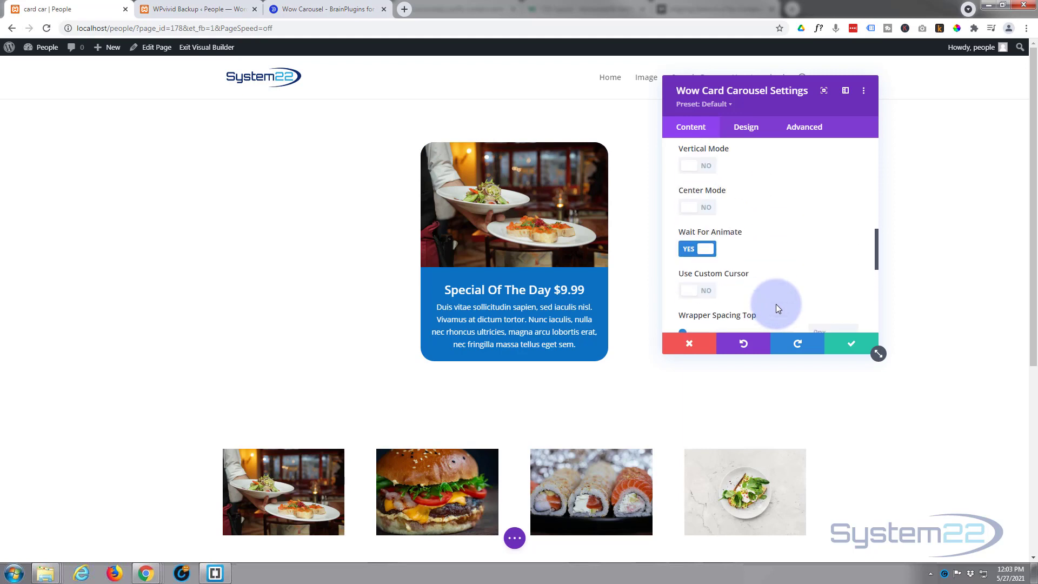
# Duplicate the "Special Of The Day $9.99" card four times to make five cards in the carousel.
pyautogui.scroll(5, 777, 309)
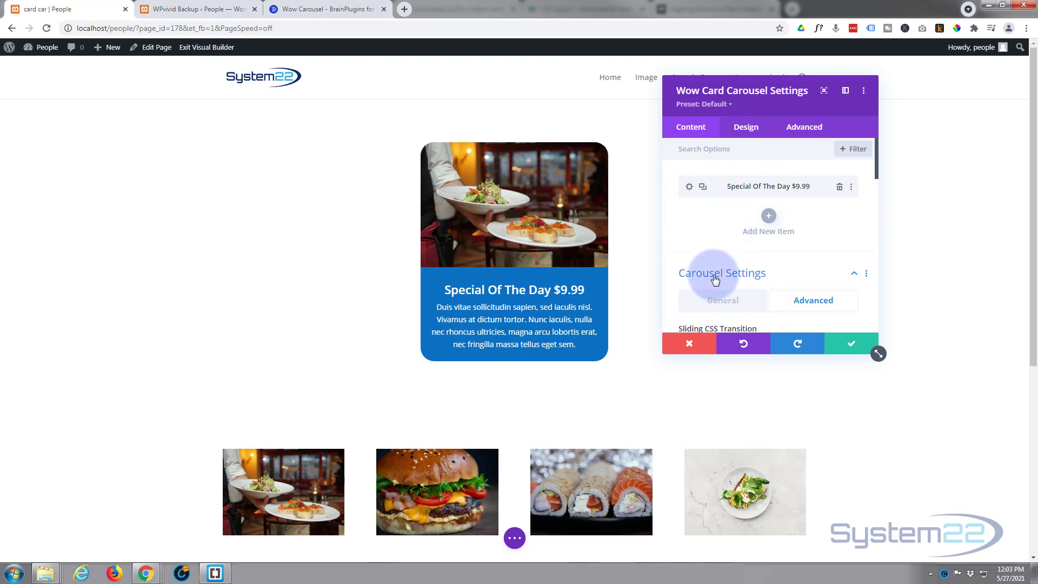
pyautogui.click(703, 188)
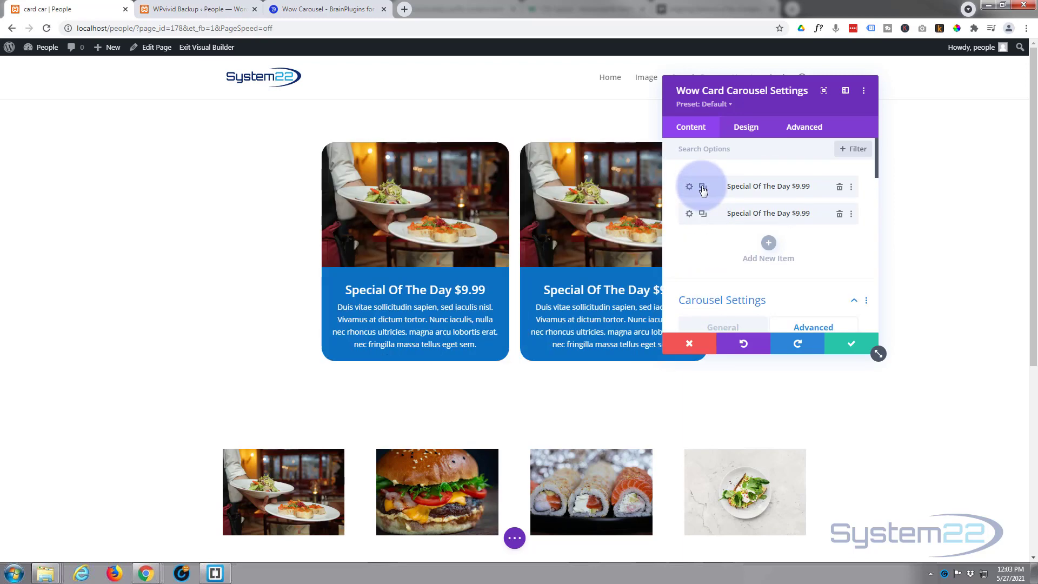
pyautogui.click(703, 188)
pyautogui.click(703, 188)
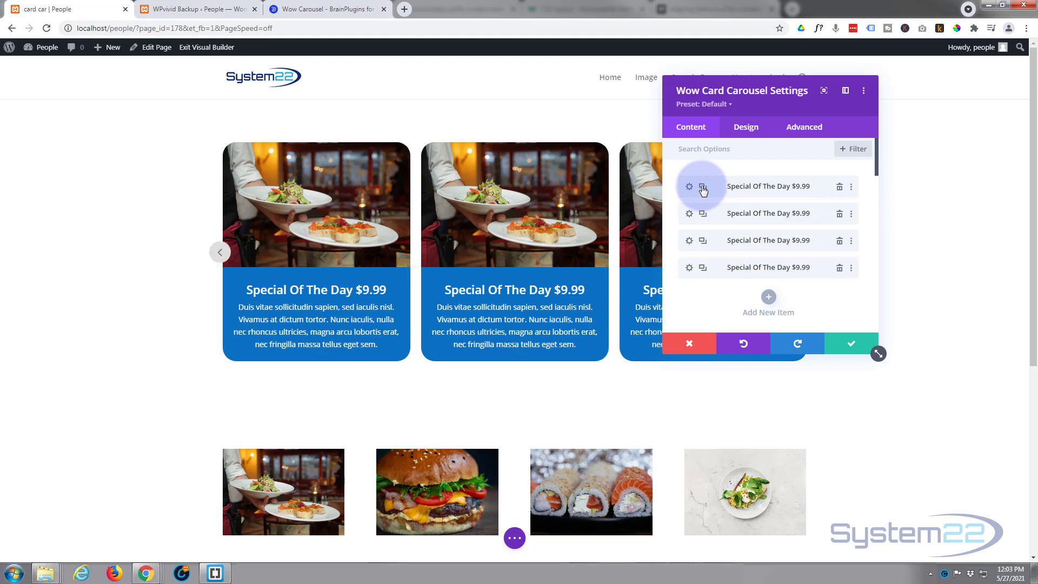
pyautogui.click(703, 188)
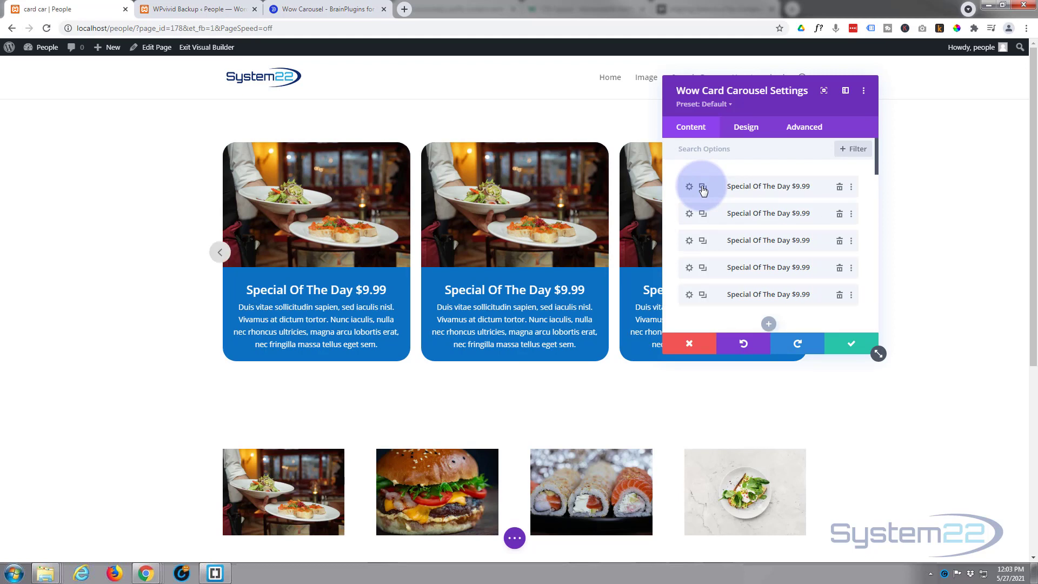
pyautogui.click(703, 213)
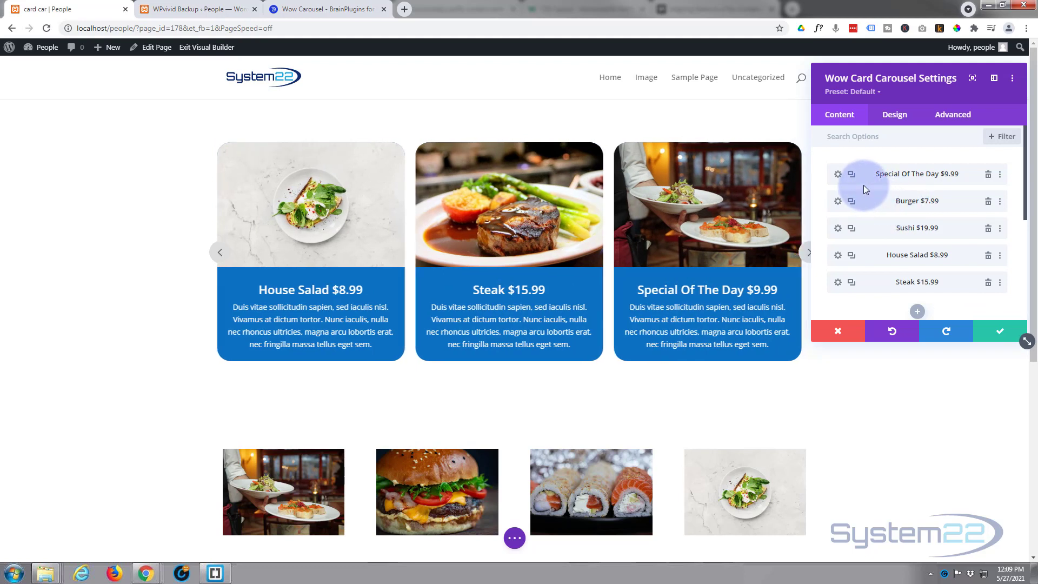
# Turn on the carousel's Use Tab option and include thumbnails among the tab elements.
pyautogui.scroll(-5, 863, 183)
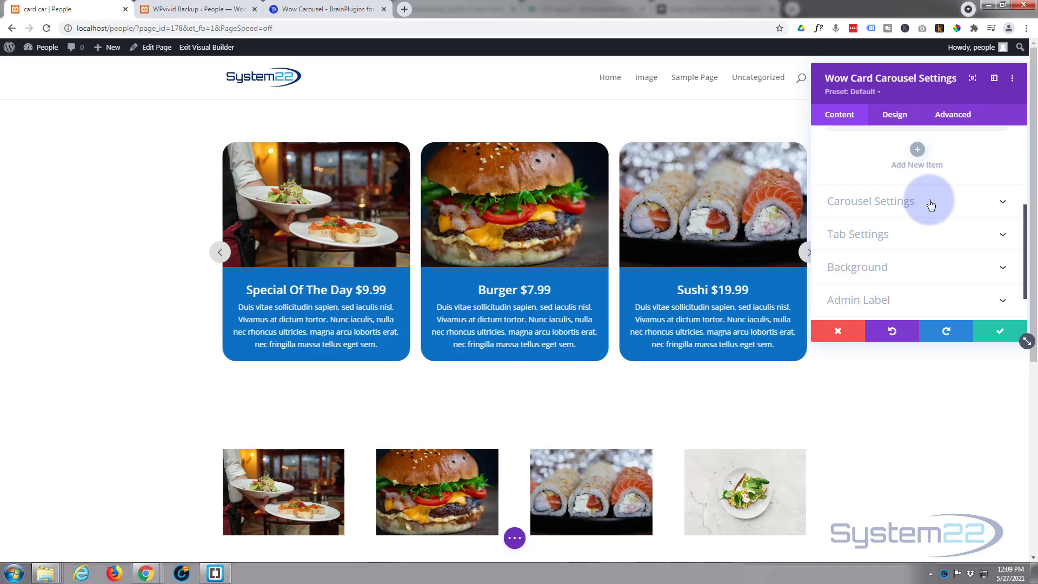
pyautogui.click(930, 204)
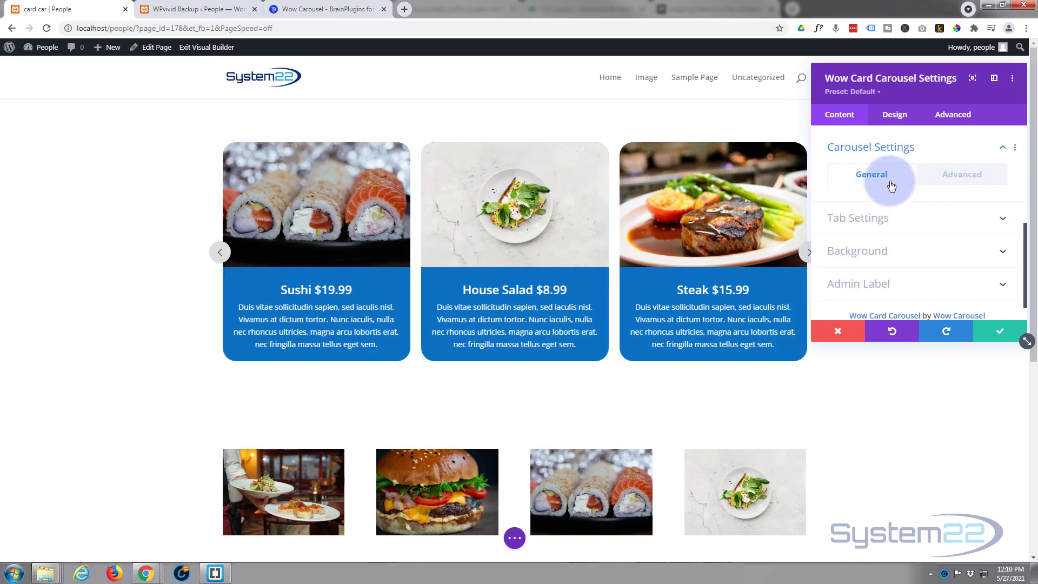
pyautogui.click(909, 196)
pyautogui.click(908, 194)
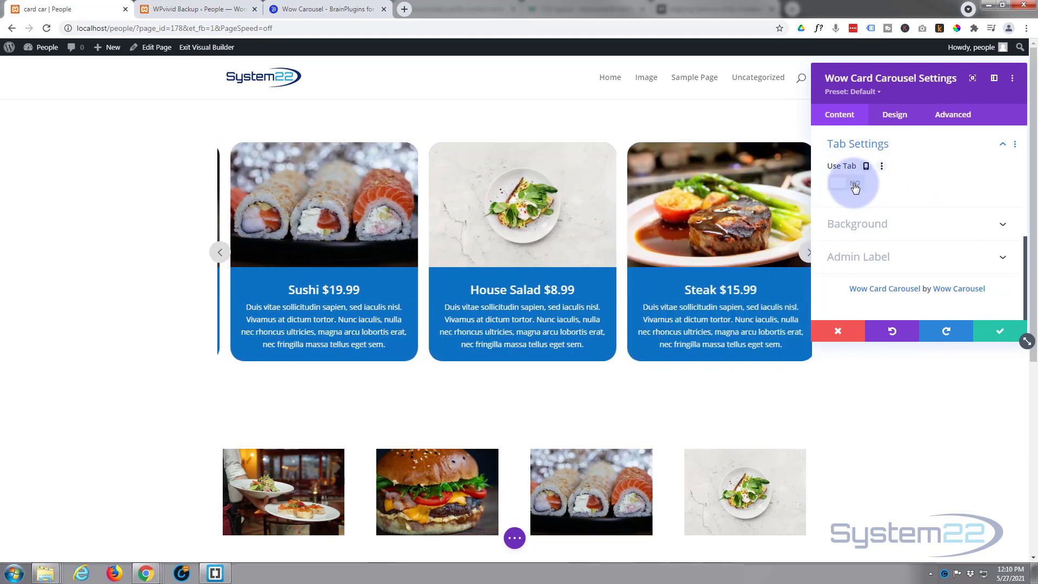
pyautogui.click(855, 187)
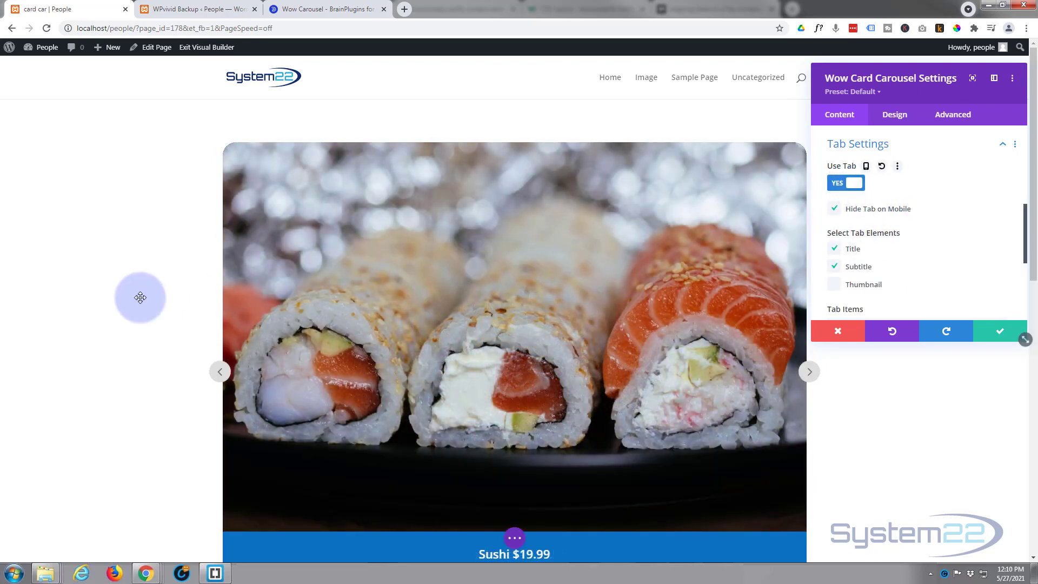
pyautogui.scroll(-2, 137, 297)
pyautogui.scroll(-1, 137, 297)
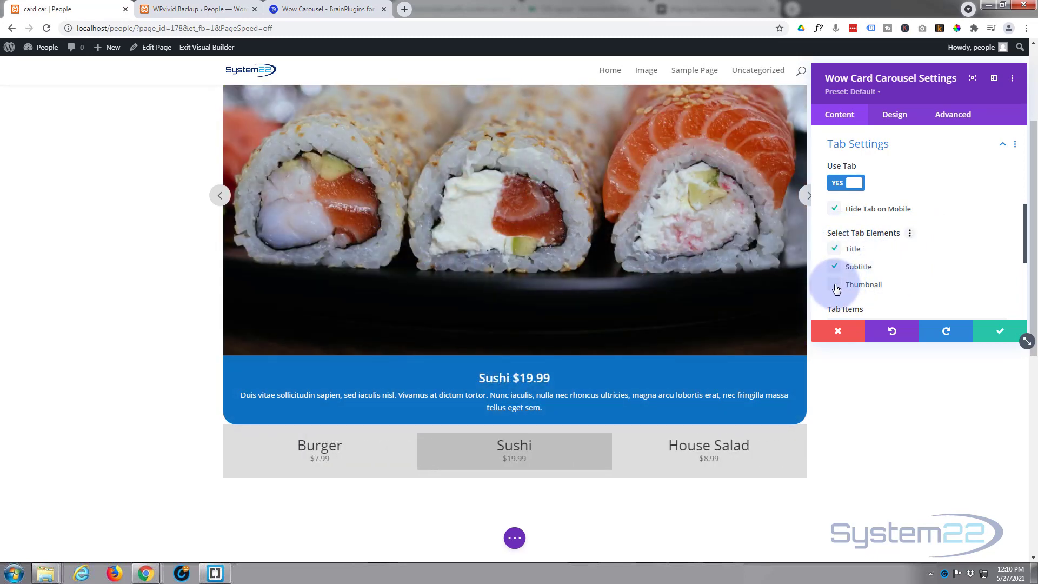
pyautogui.click(835, 286)
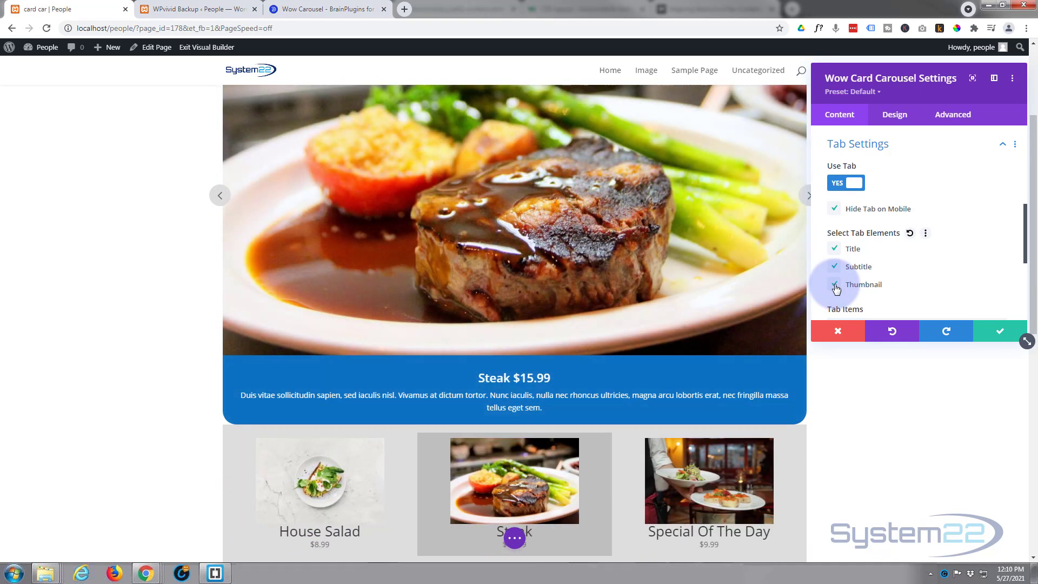
# Set the carousel's number of tab items to 4 and remove the thumbnails from the tab elements.
pyautogui.scroll(-2, 904, 262)
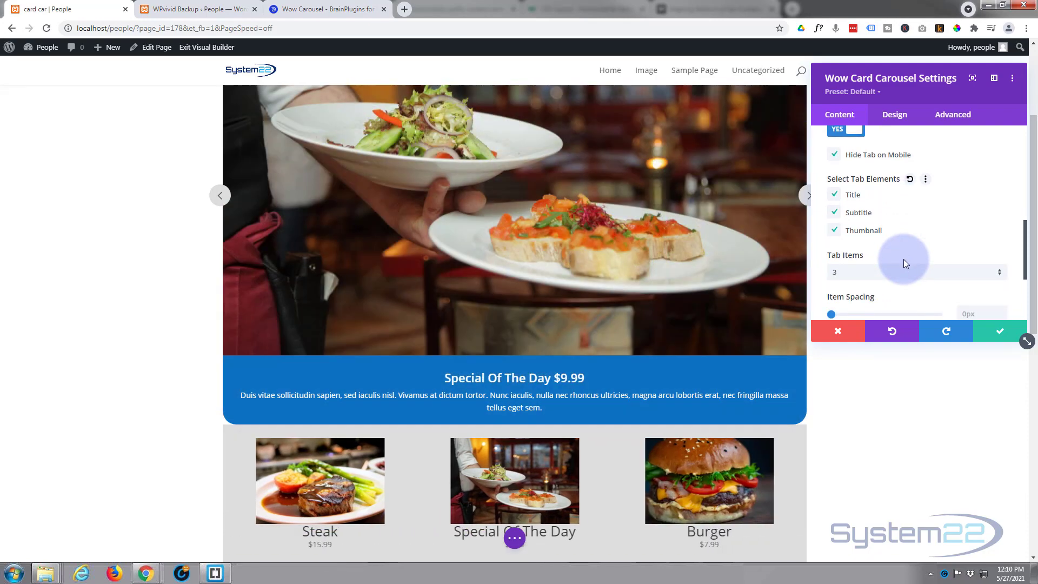
pyautogui.scroll(-1, 904, 262)
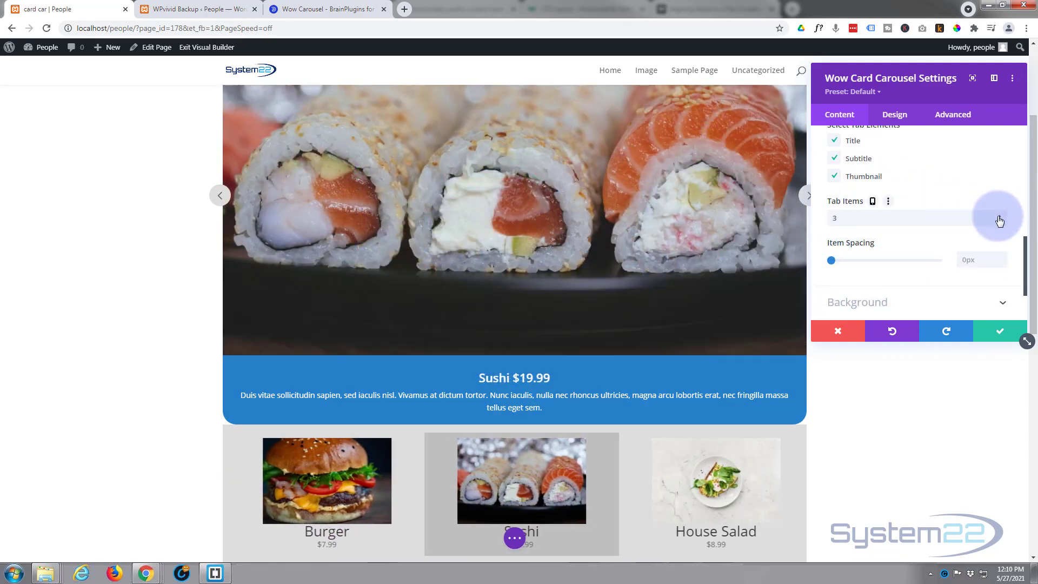
pyautogui.click(1000, 218)
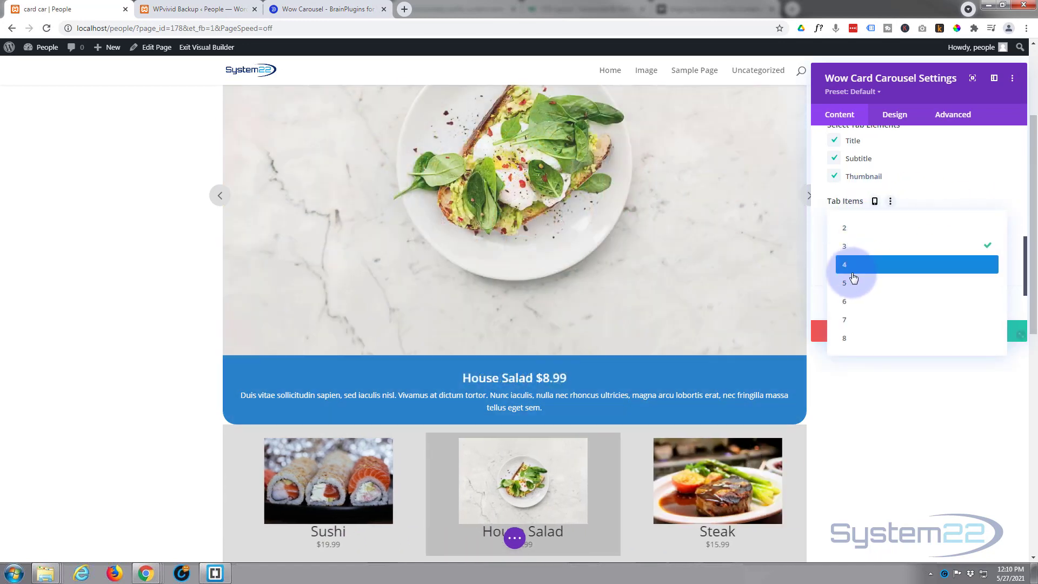
pyautogui.click(848, 265)
pyautogui.click(834, 177)
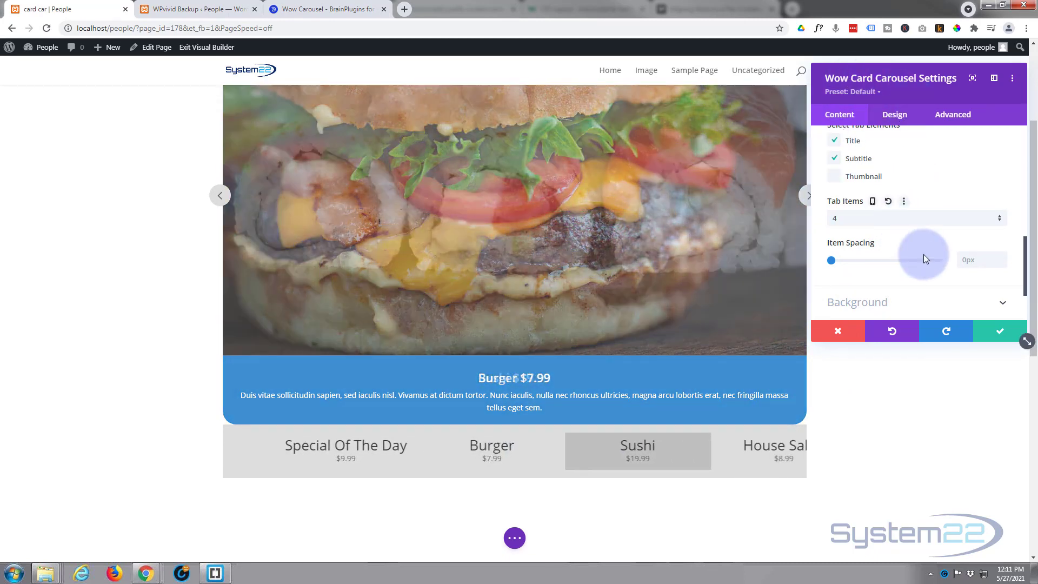
# Turn off the carousel's Use Tab option.
pyautogui.scroll(5, 923, 256)
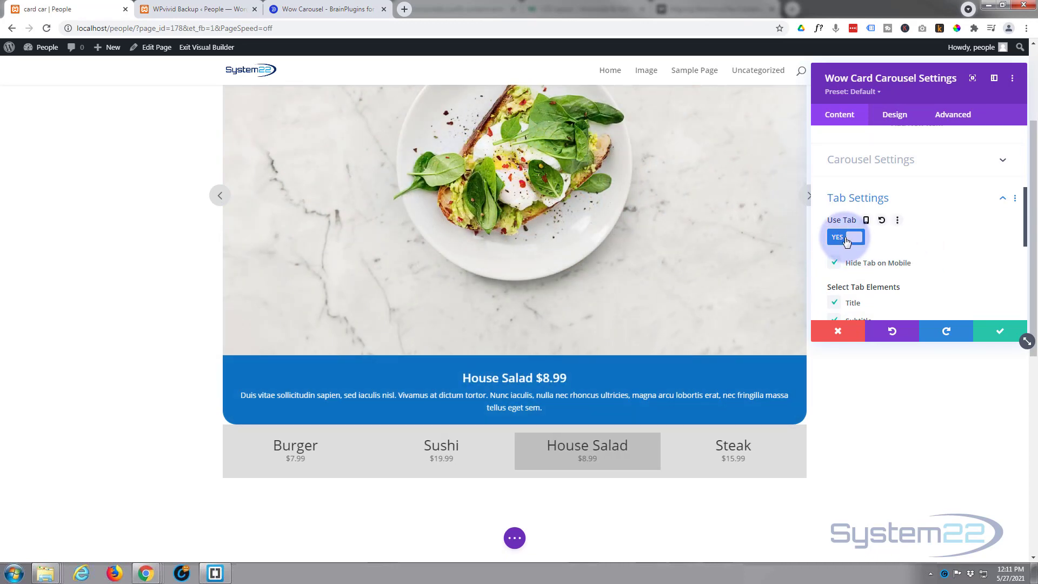
pyautogui.click(846, 239)
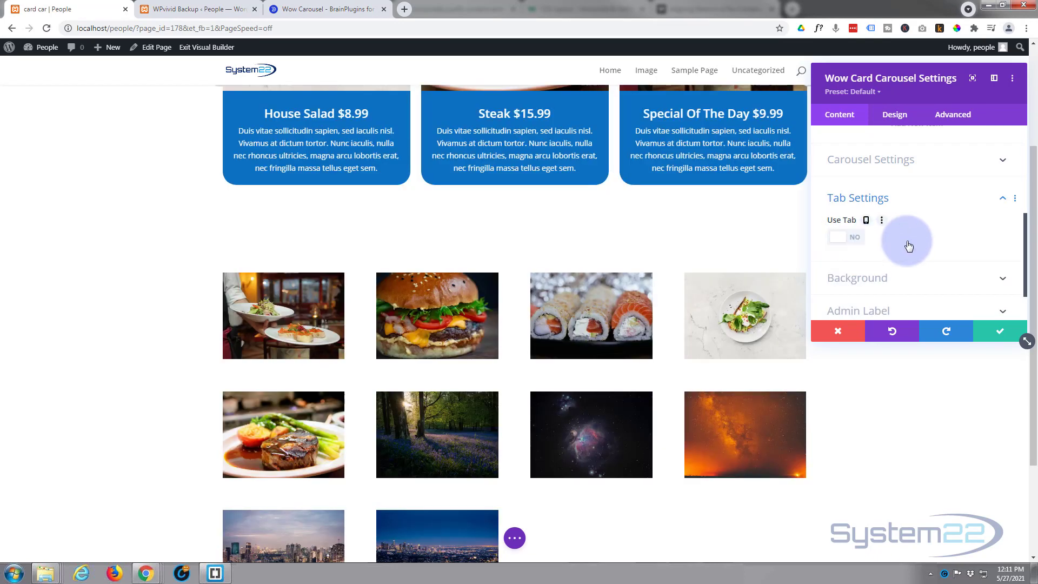
pyautogui.scroll(2, 907, 241)
pyautogui.scroll(-1, 908, 241)
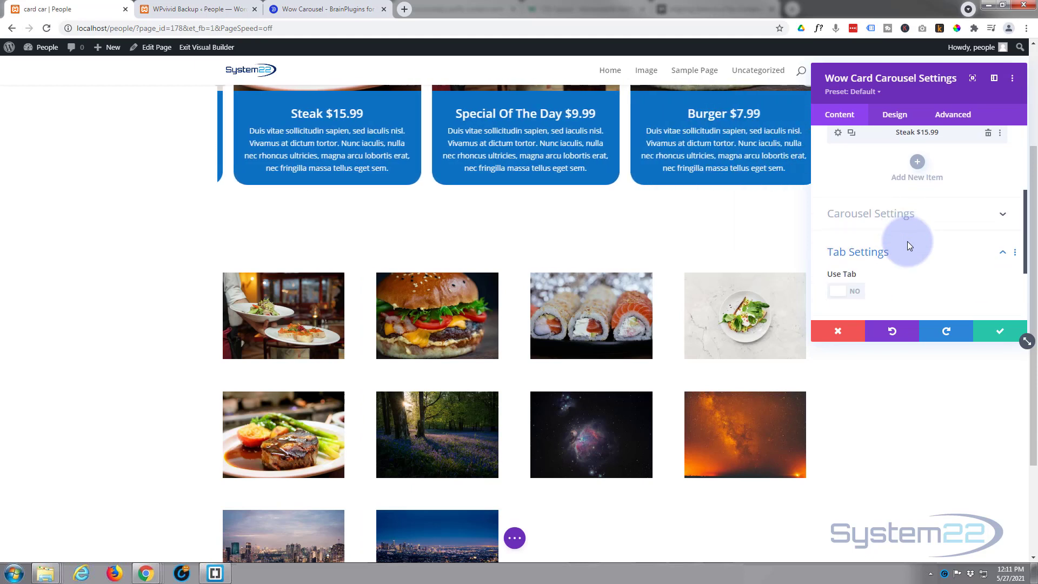
pyautogui.scroll(-3, 907, 241)
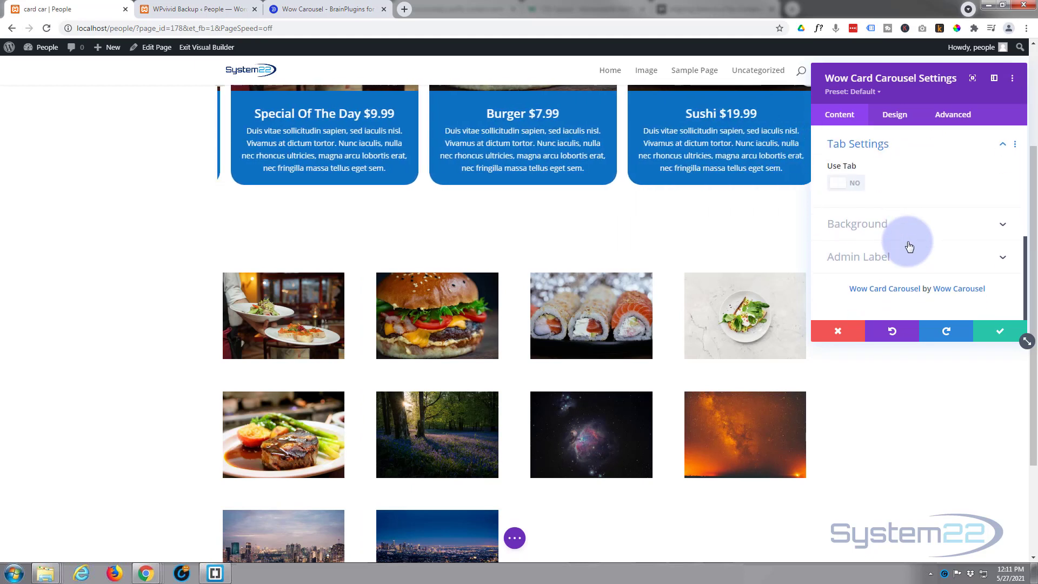
pyautogui.scroll(3, 909, 247)
# Examine the carousel's advanced options for sliding transition, lazy loading, auto height, swipe and items to scroll.
pyautogui.click(922, 213)
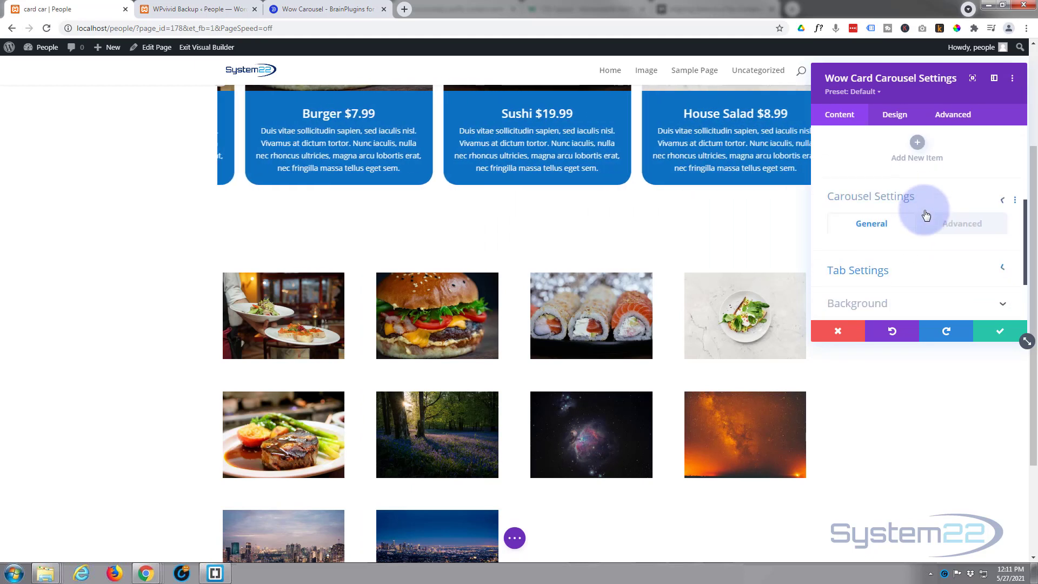
pyautogui.click(974, 177)
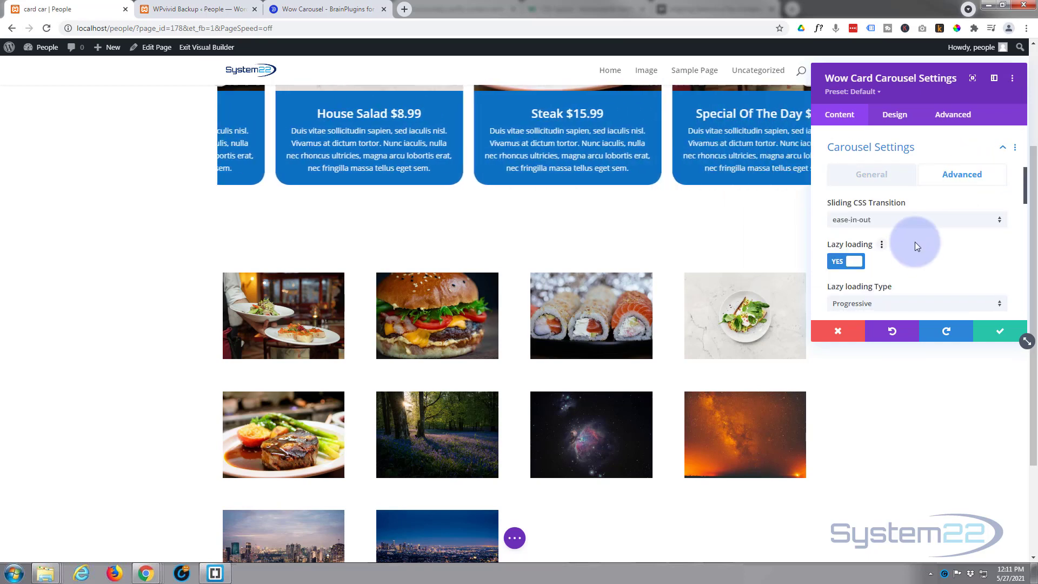
pyautogui.scroll(3, 749, 224)
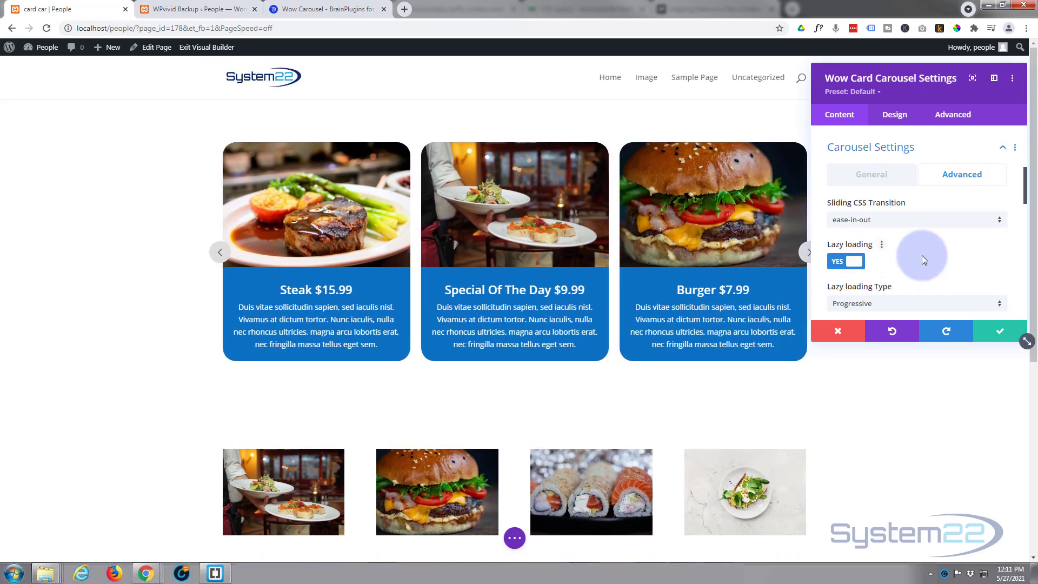
pyautogui.scroll(-1, 922, 256)
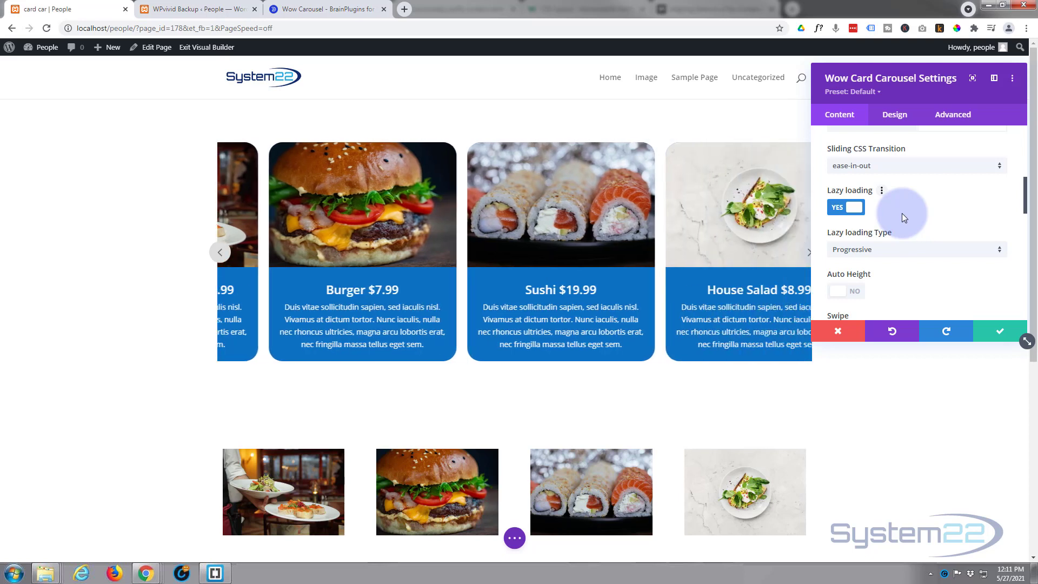
pyautogui.scroll(-1, 901, 213)
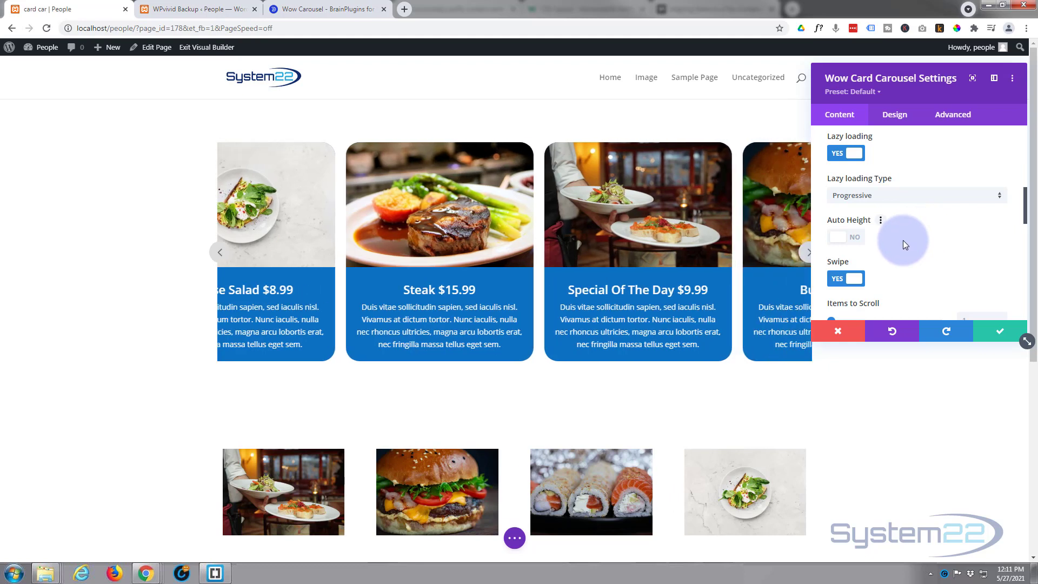
pyautogui.scroll(-2, 903, 240)
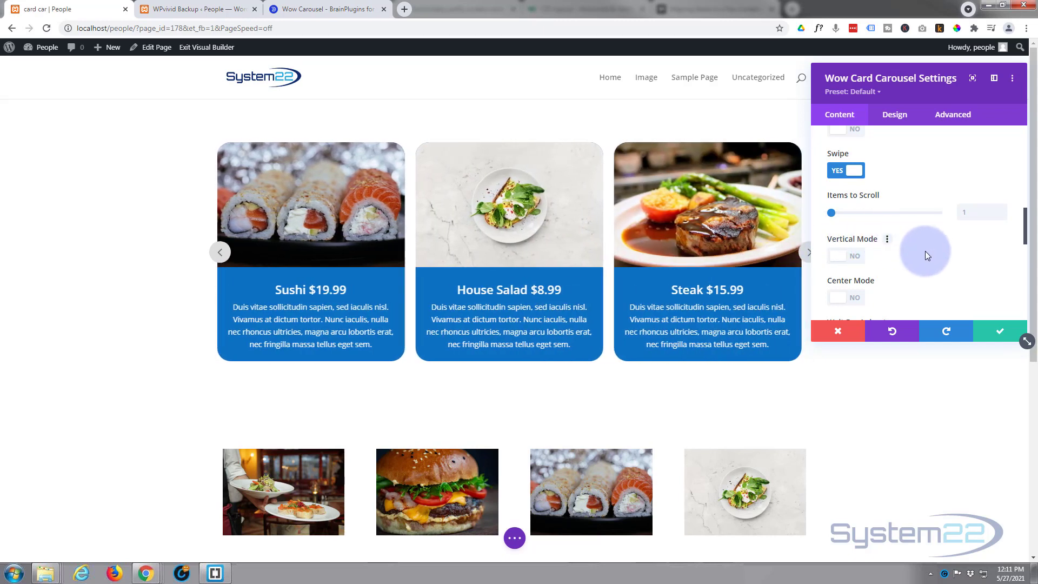
pyautogui.scroll(-1, 919, 254)
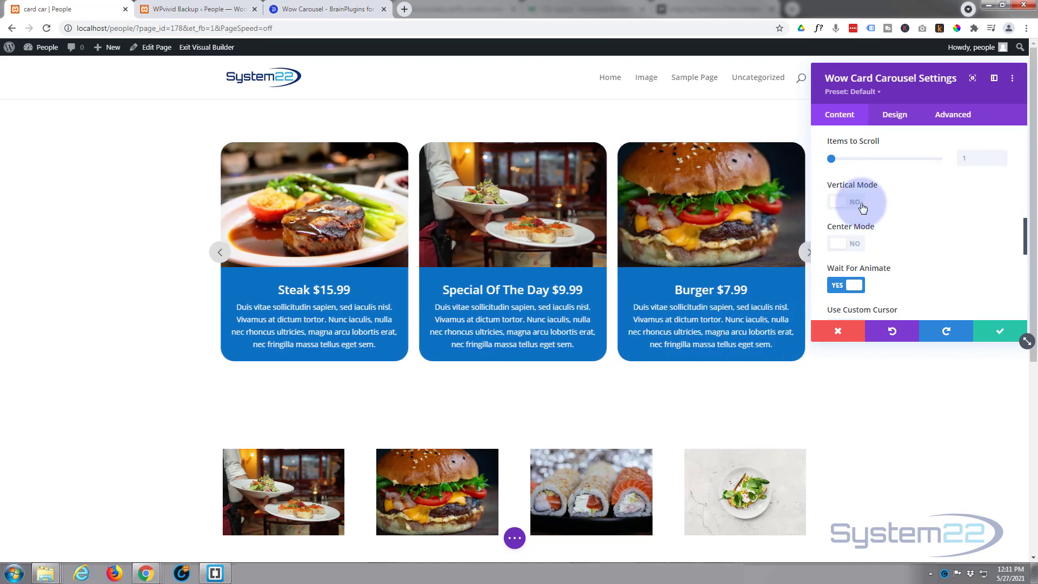
# Try the carousel's vertical mode and switch back to the horizontal layout.
pyautogui.click(858, 204)
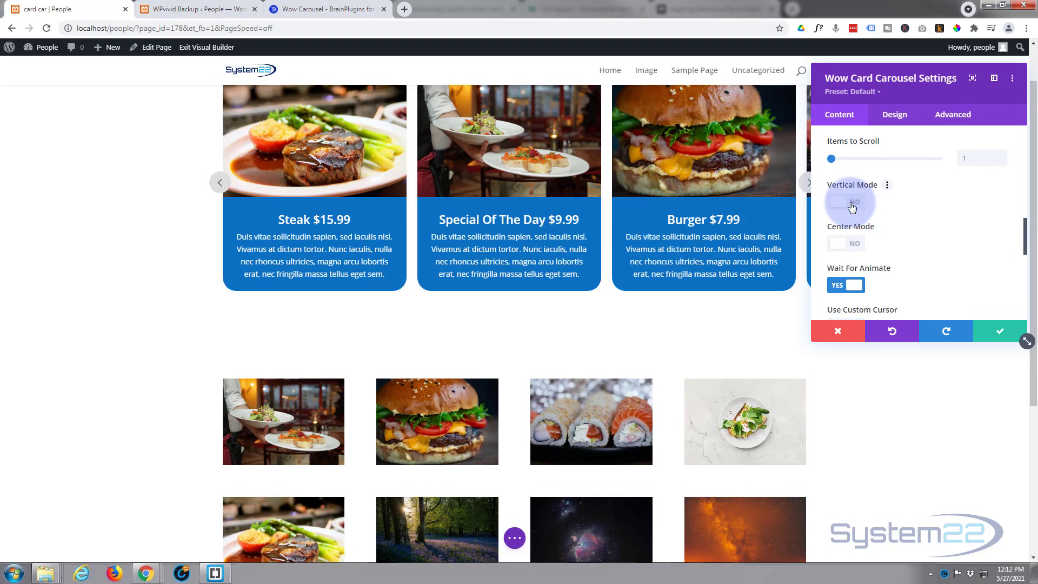
pyautogui.scroll(2, 822, 312)
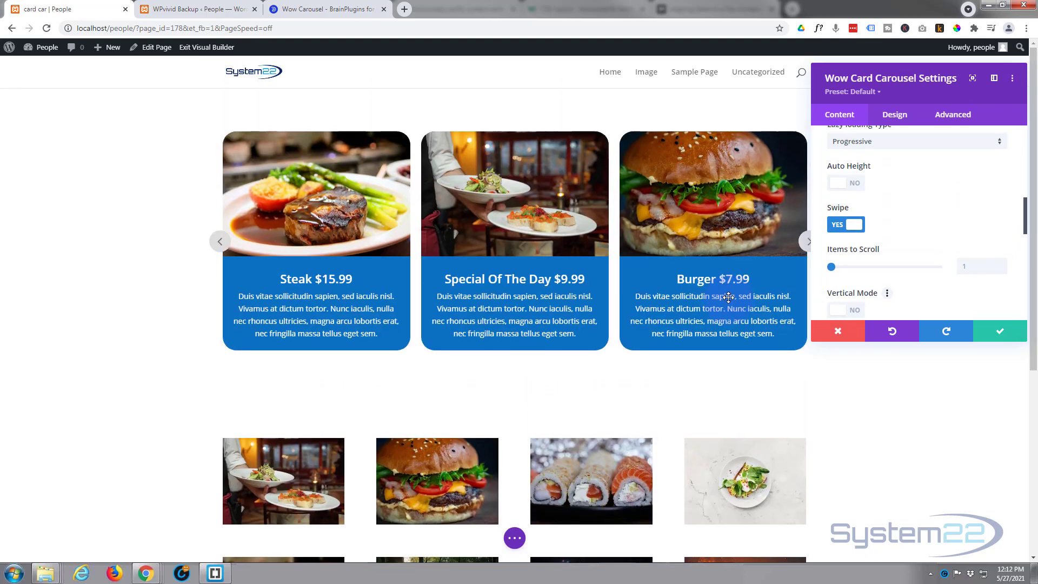
# Enable the carousel's center mode and set the center mode type to Highlighted.
pyautogui.scroll(-1, 919, 247)
pyautogui.scroll(-2, 919, 247)
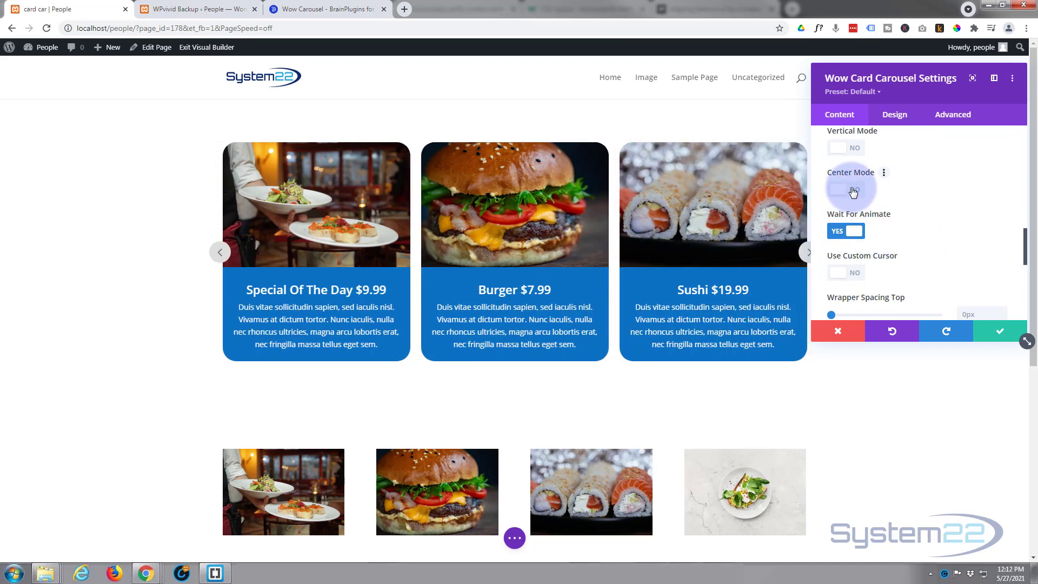
pyautogui.click(853, 191)
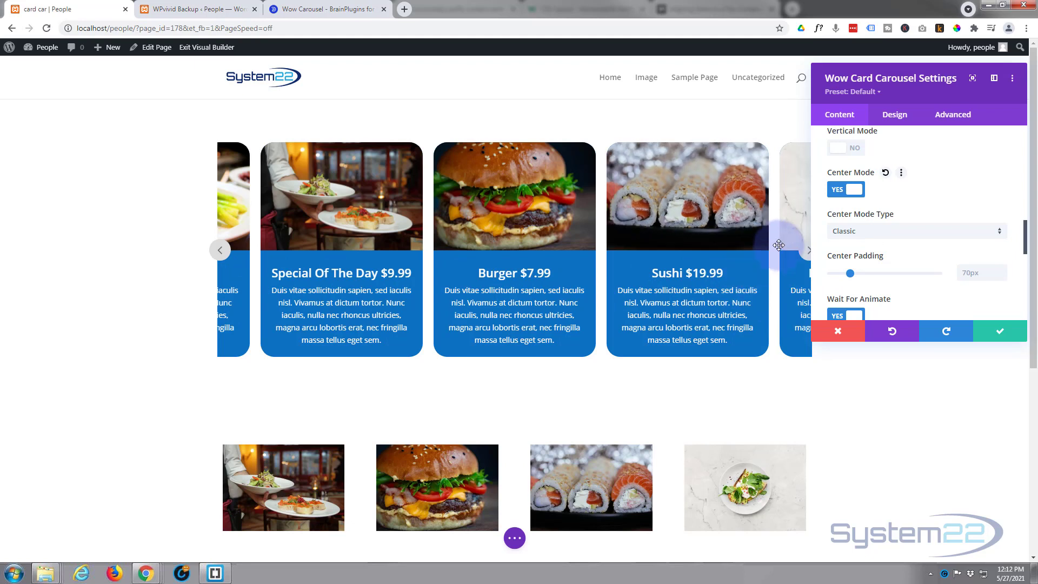
pyautogui.click(880, 235)
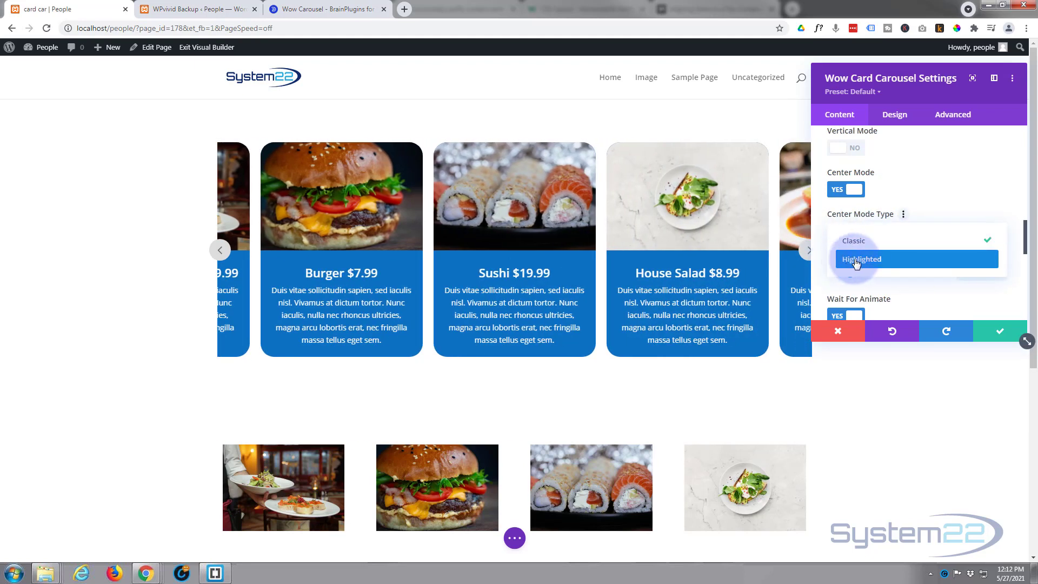
pyautogui.click(867, 261)
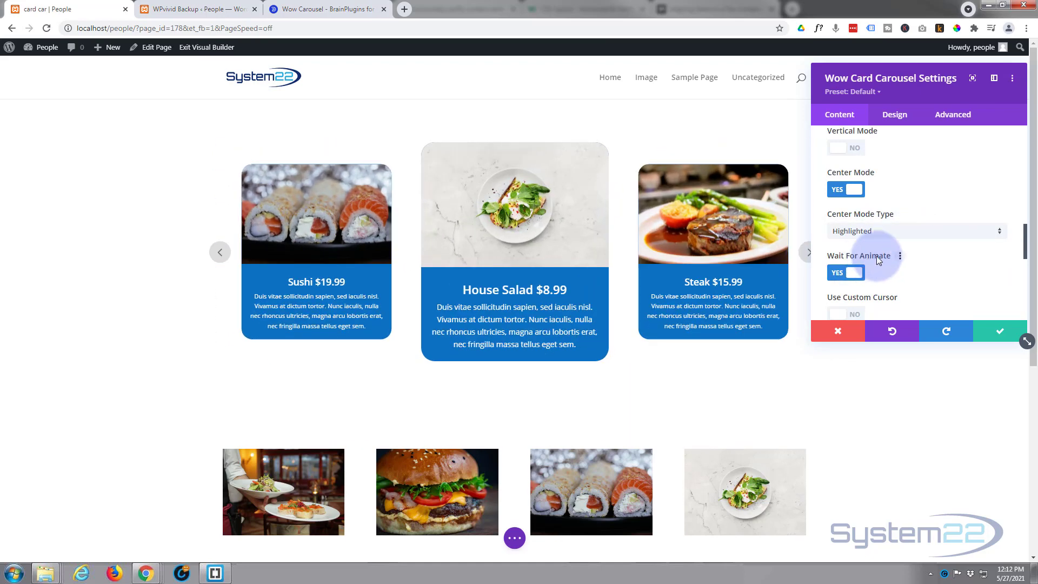
# Enable the carousel's custom cursor to view the available cursor names, then disable it again.
pyautogui.scroll(-1, 894, 261)
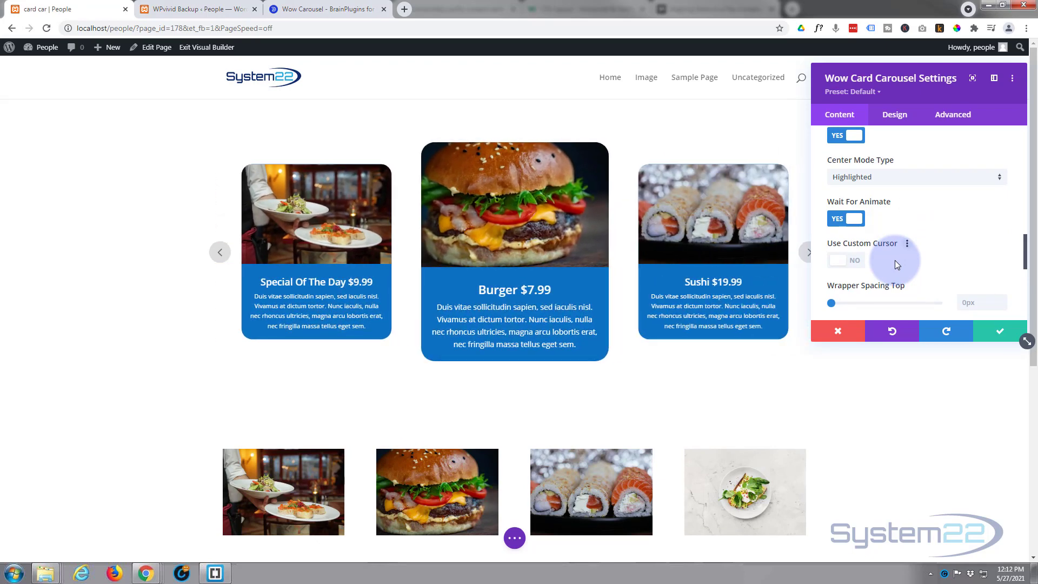
pyautogui.scroll(-1, 894, 260)
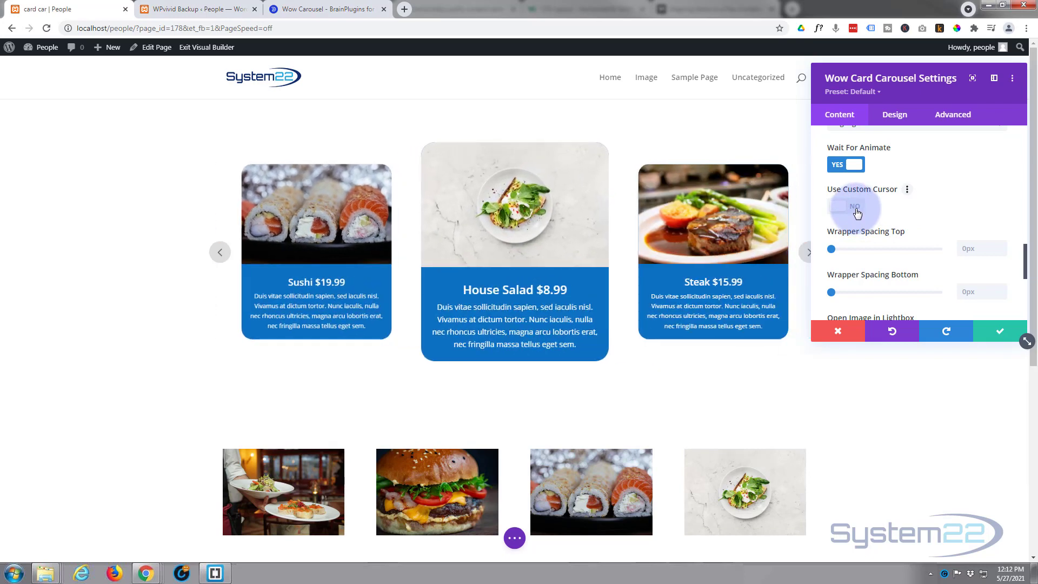
pyautogui.click(854, 208)
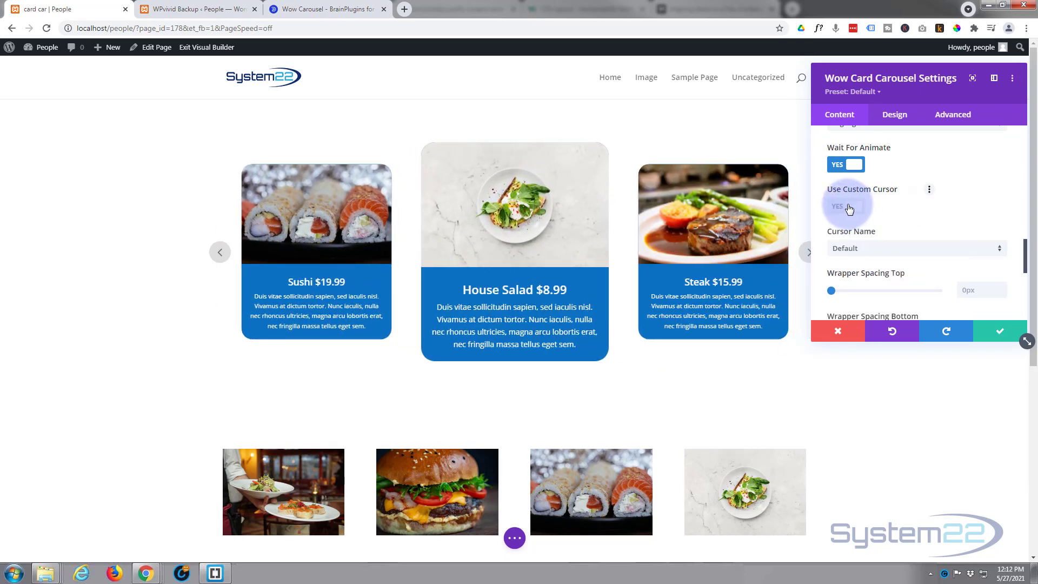
pyautogui.click(874, 248)
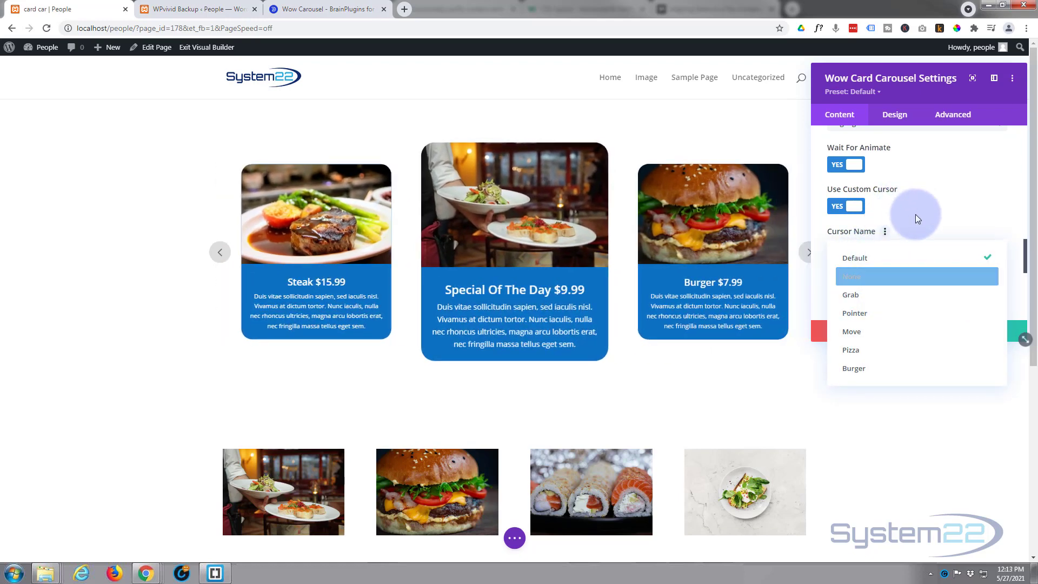
pyautogui.click(844, 208)
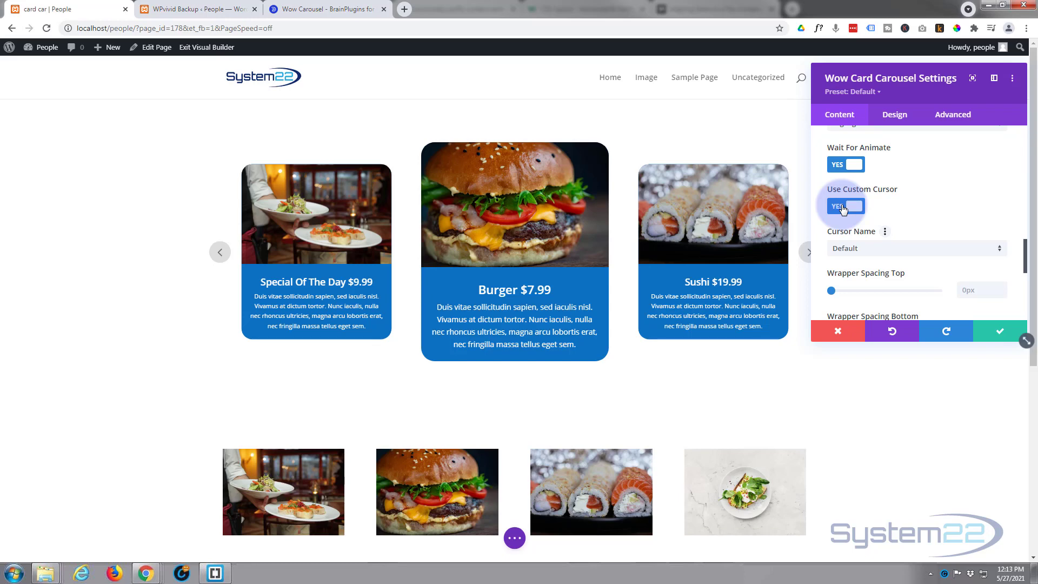
pyautogui.click(842, 208)
# Turn off Equalize Item Height in the carousel's advanced options.
pyautogui.scroll(-1, 894, 275)
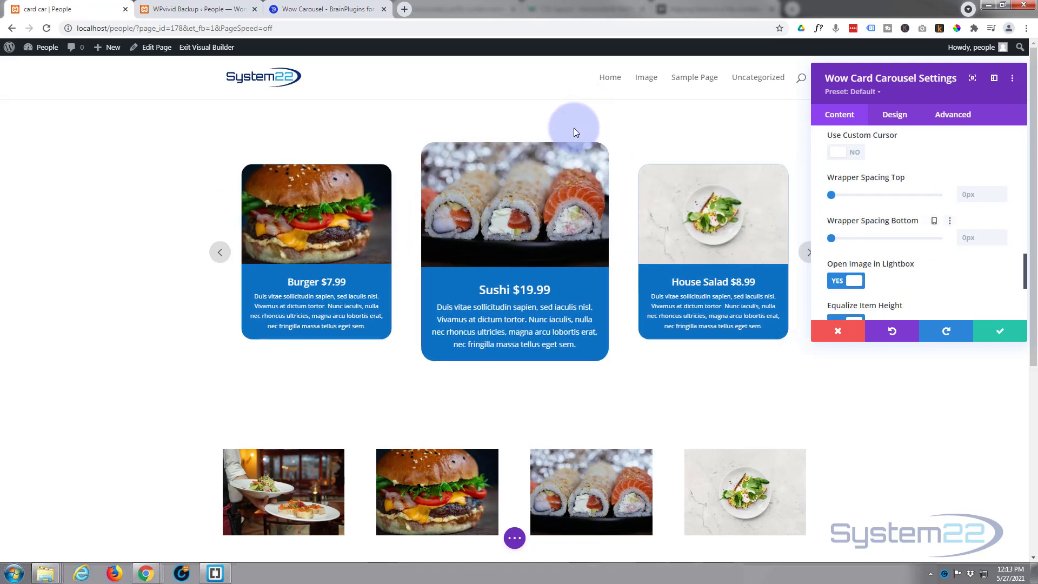
pyautogui.scroll(-1, 924, 277)
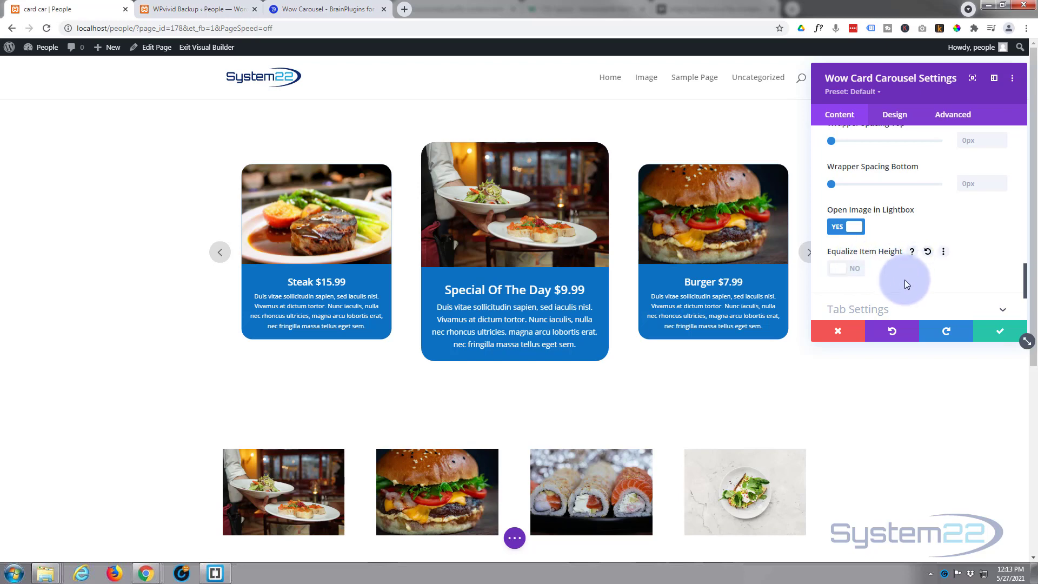
# Check the options in the carousel's Tab Settings.
pyautogui.scroll(-2, 902, 297)
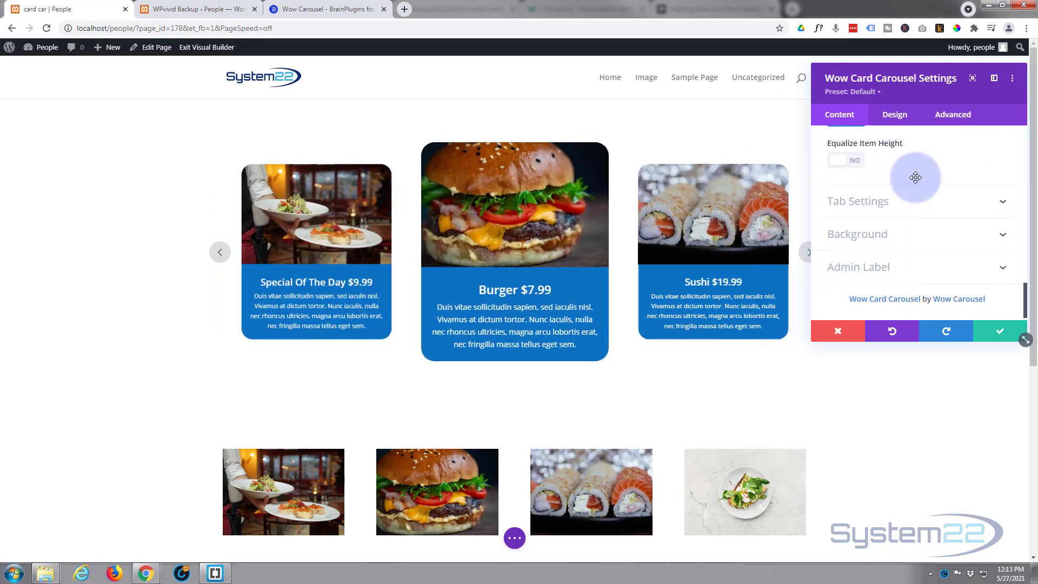
pyautogui.click(927, 202)
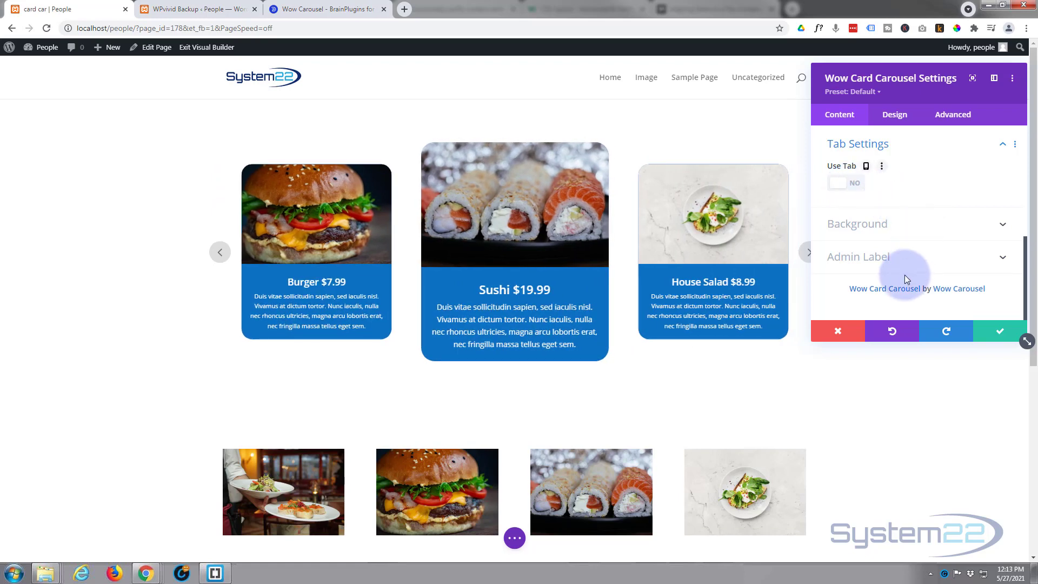
pyautogui.scroll(5, 904, 277)
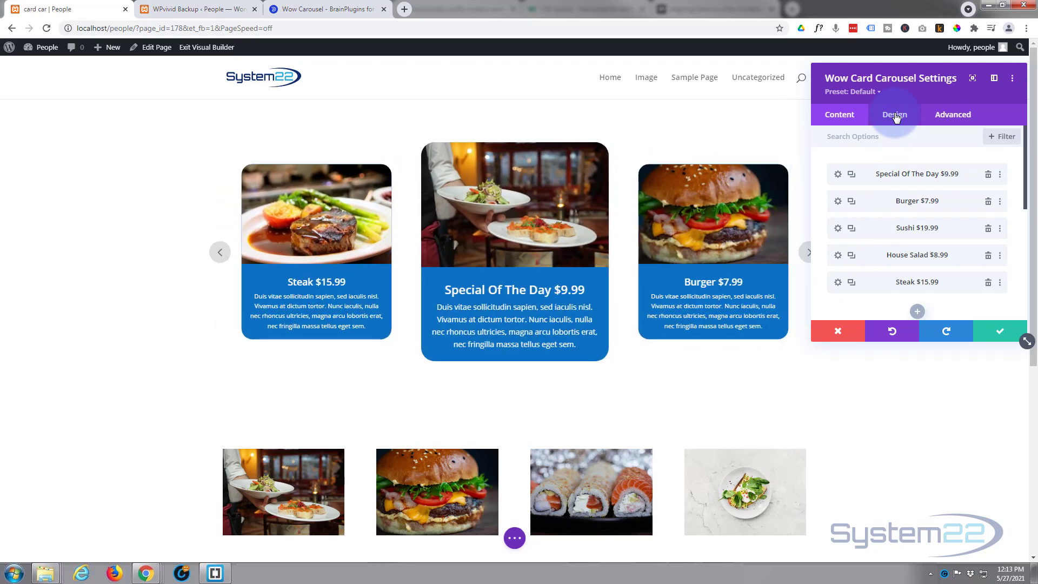
# Set the carousel's animation speed to 1000 ms in the general carousel settings.
pyautogui.scroll(-1, 898, 242)
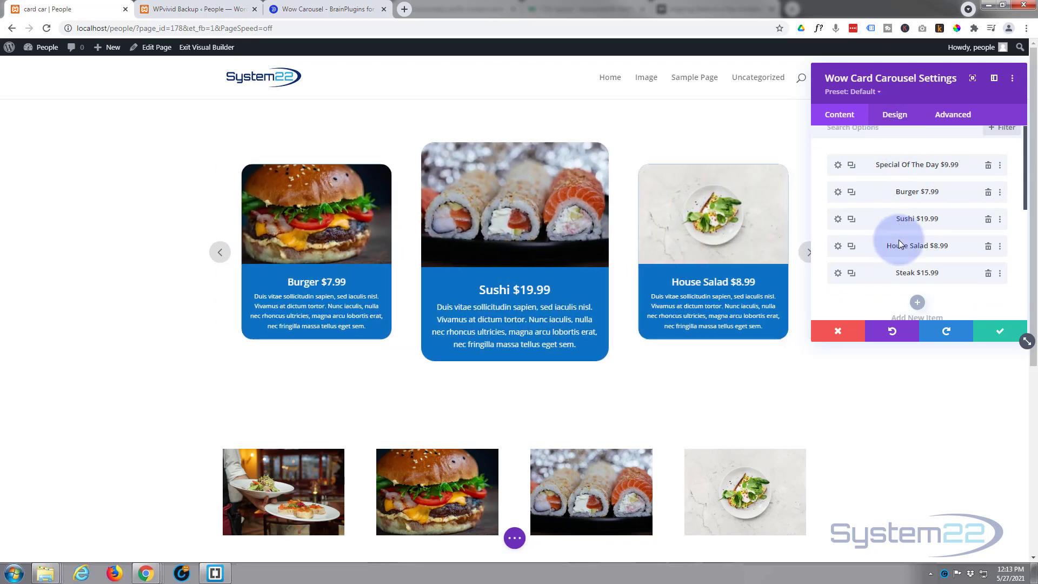
pyautogui.scroll(-3, 899, 242)
pyautogui.scroll(1, 920, 247)
pyautogui.click(887, 217)
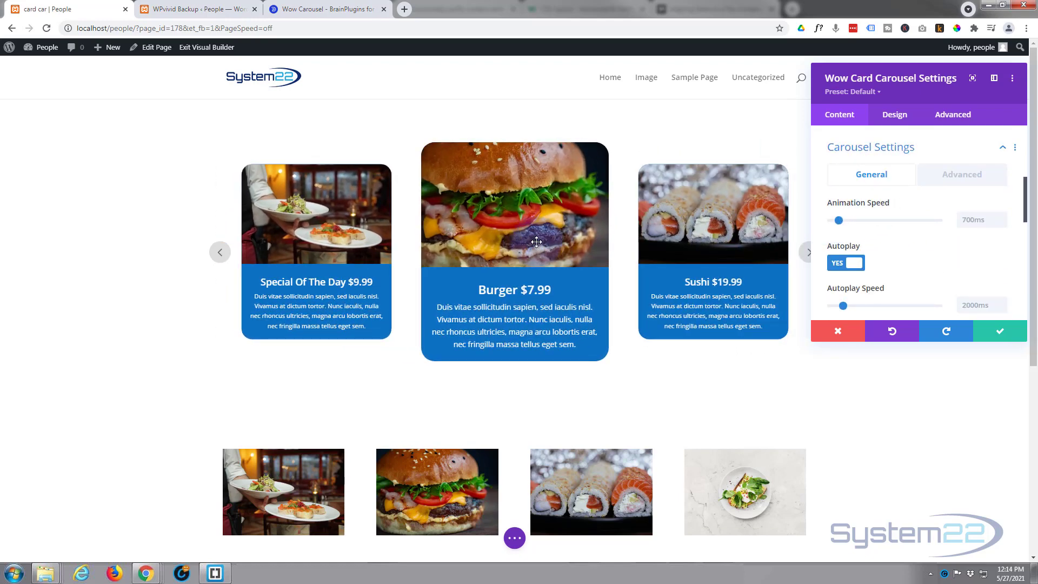
pyautogui.click(971, 221)
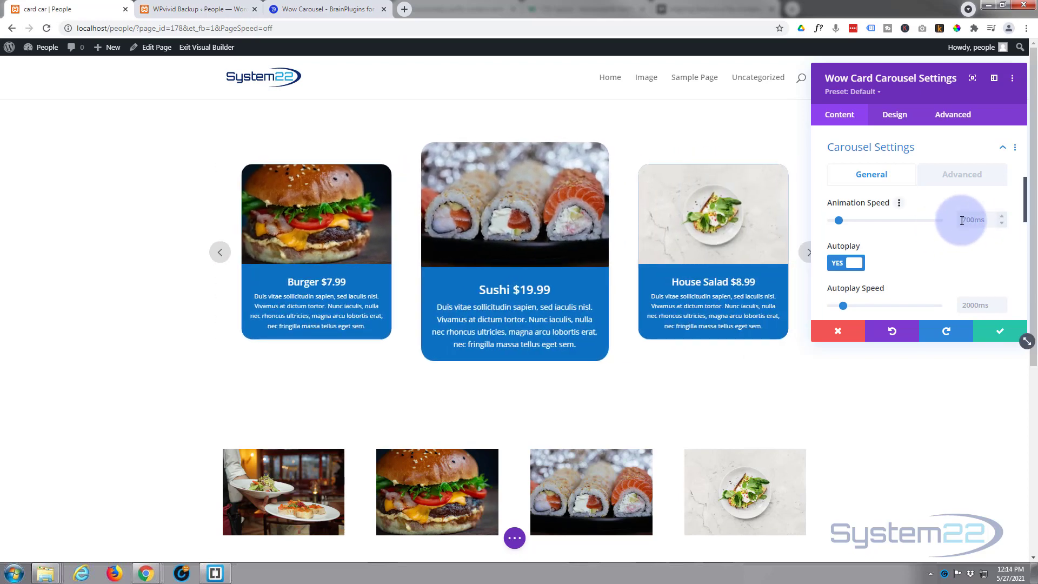
pyautogui.doubleClick(984, 218)
pyautogui.write('1')
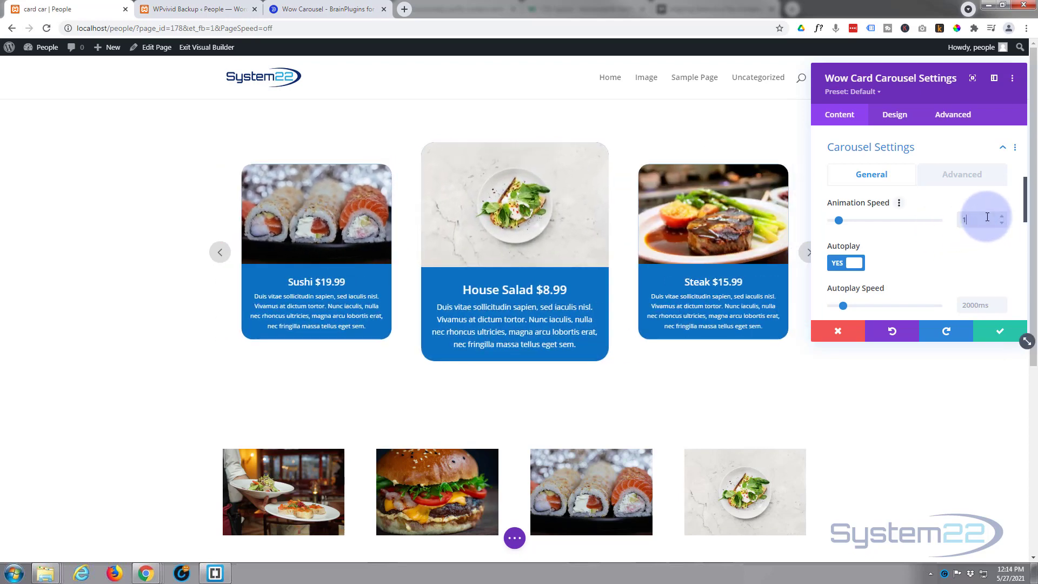
pyautogui.write('000')
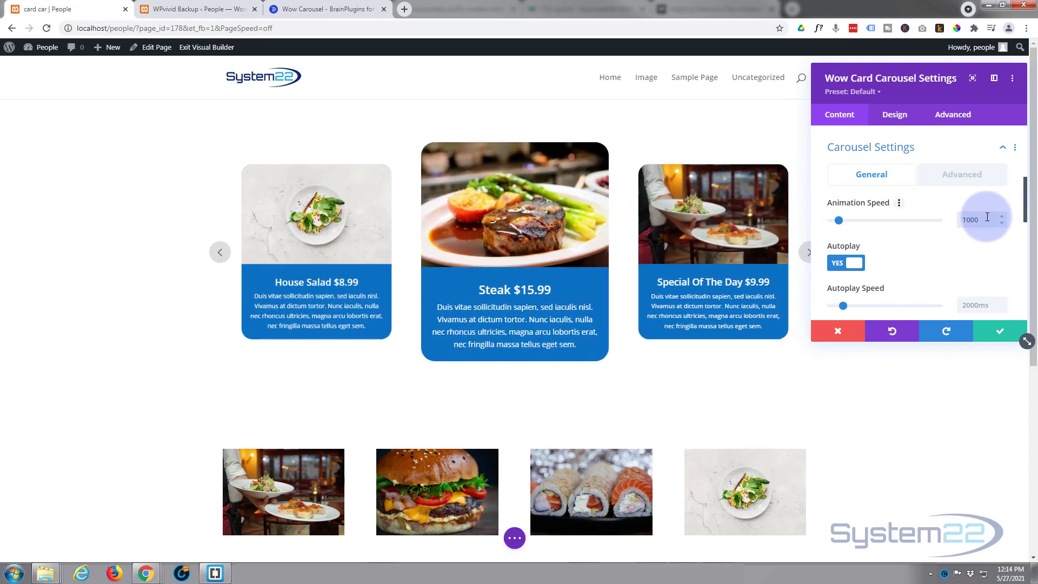
pyautogui.click(935, 269)
# Set the carousel's autoplay speed to 3000 ms.
pyautogui.scroll(-1, 929, 268)
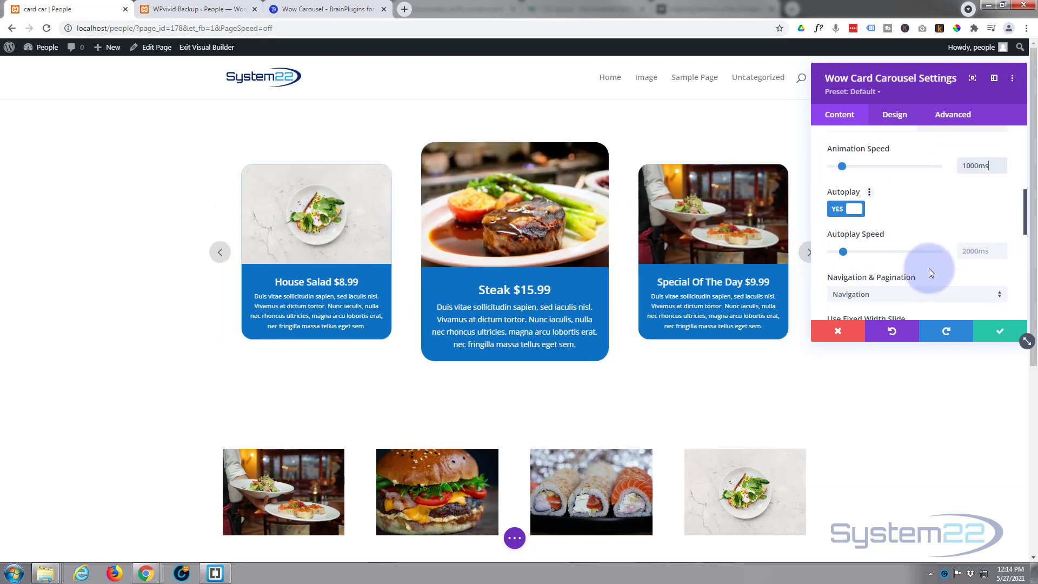
pyautogui.click(982, 251)
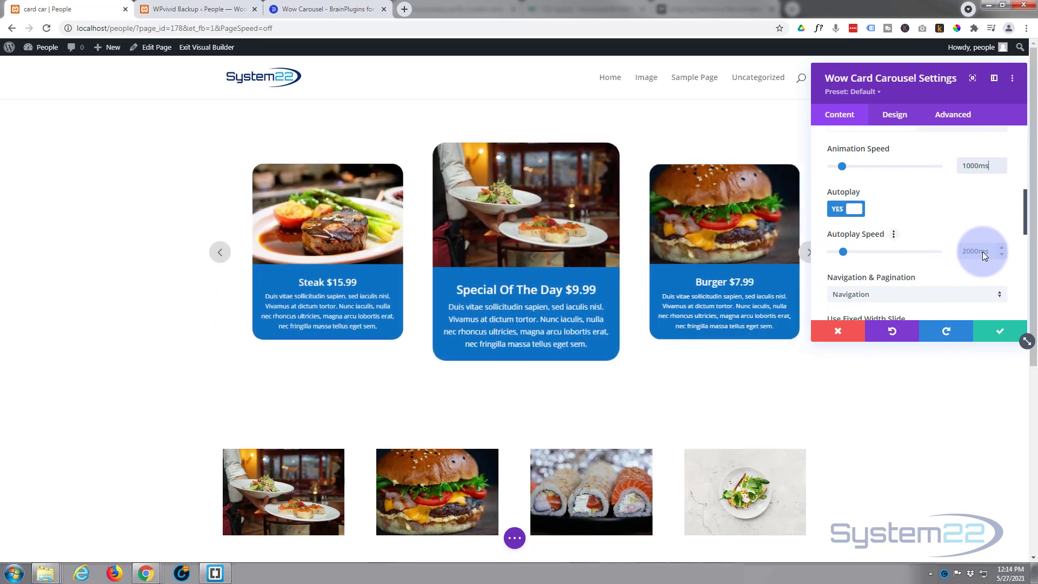
pyautogui.click(963, 252)
pyautogui.write('3')
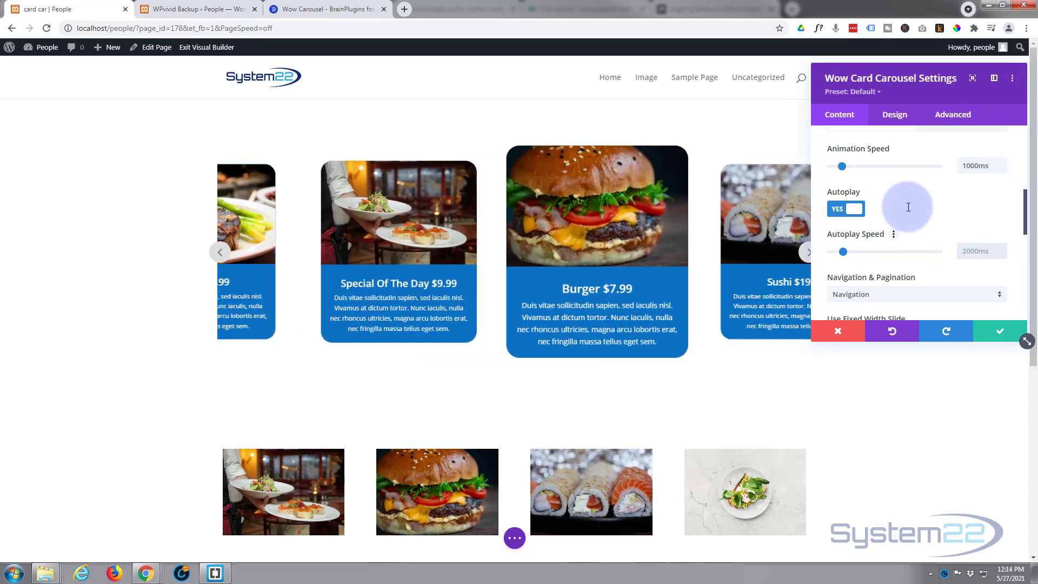
pyautogui.write('000ms')
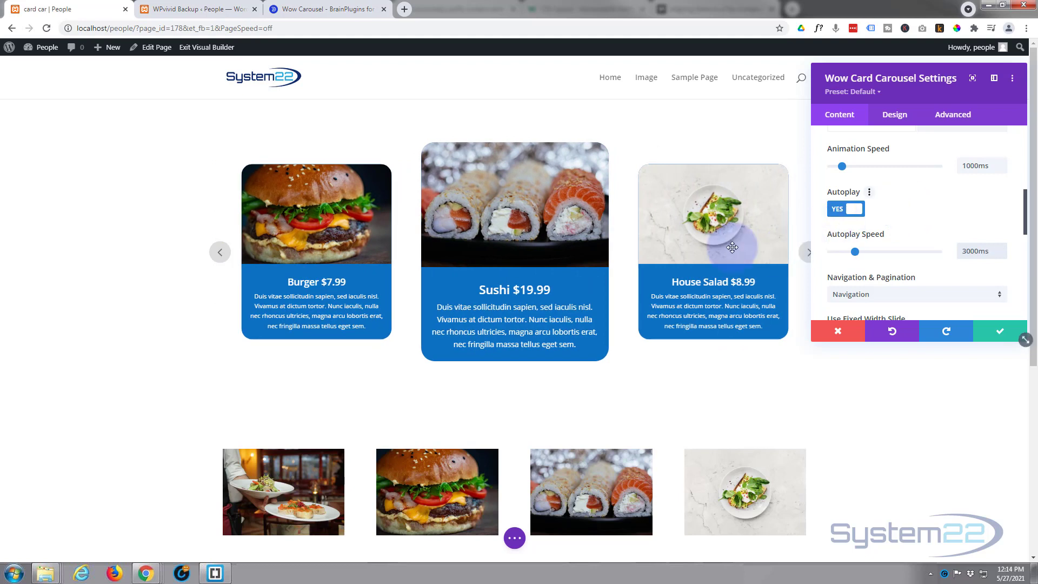
pyautogui.click(219, 252)
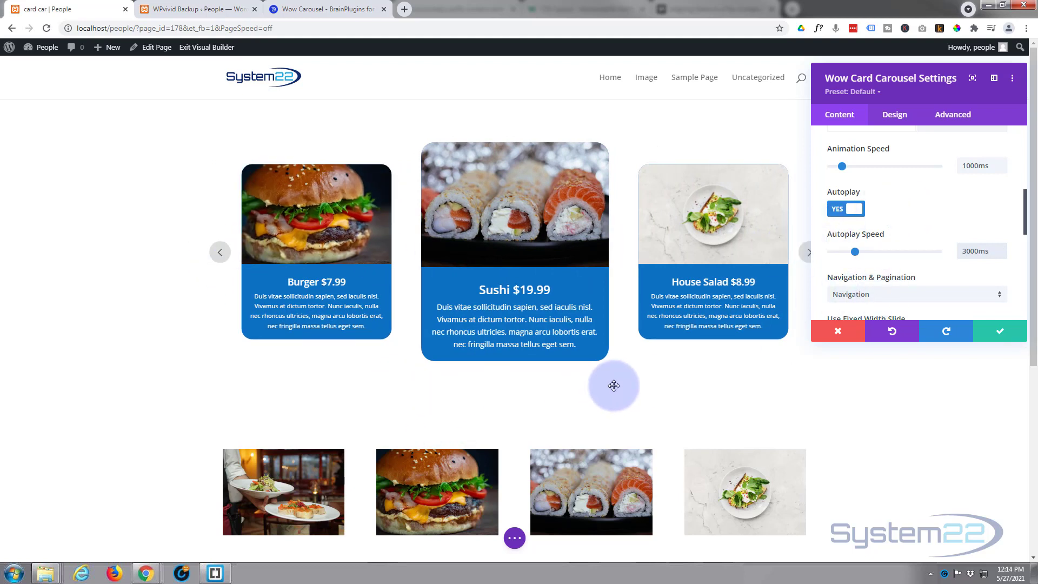
# Review the Navigation & Pagination choices and keep Navigation selected.
pyautogui.scroll(-1, 888, 264)
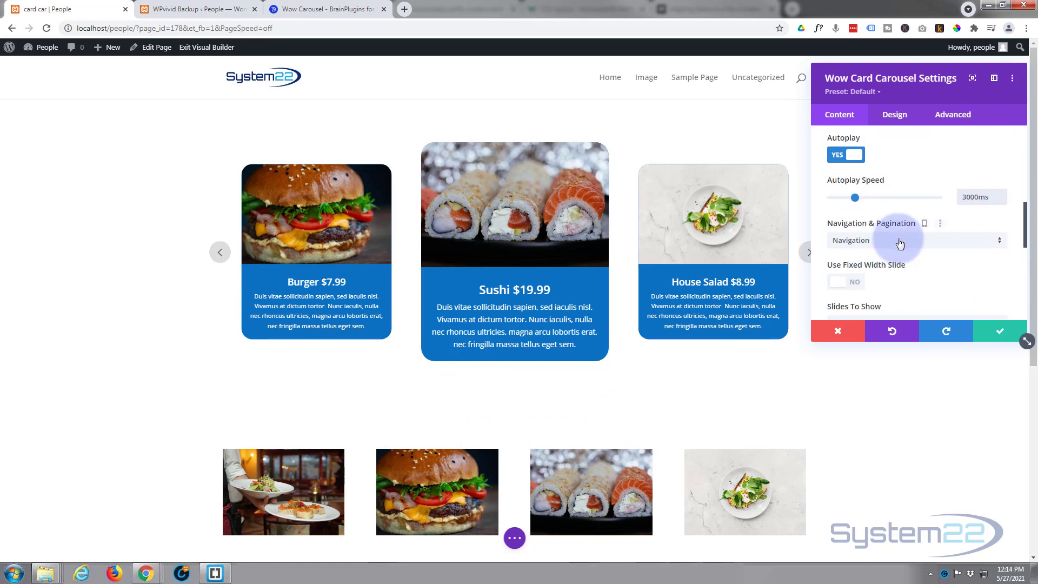
pyautogui.click(900, 244)
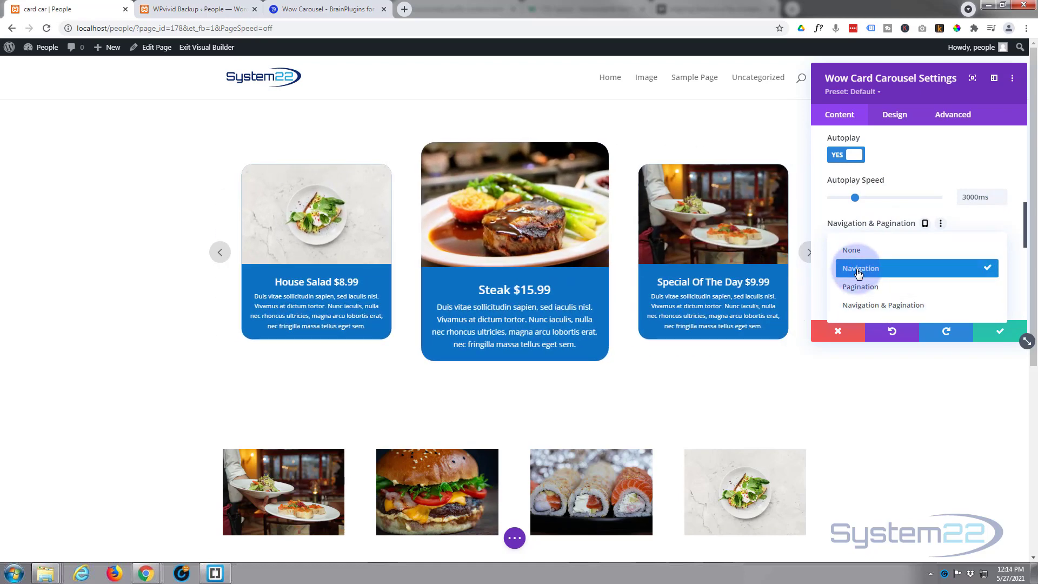
pyautogui.click(860, 270)
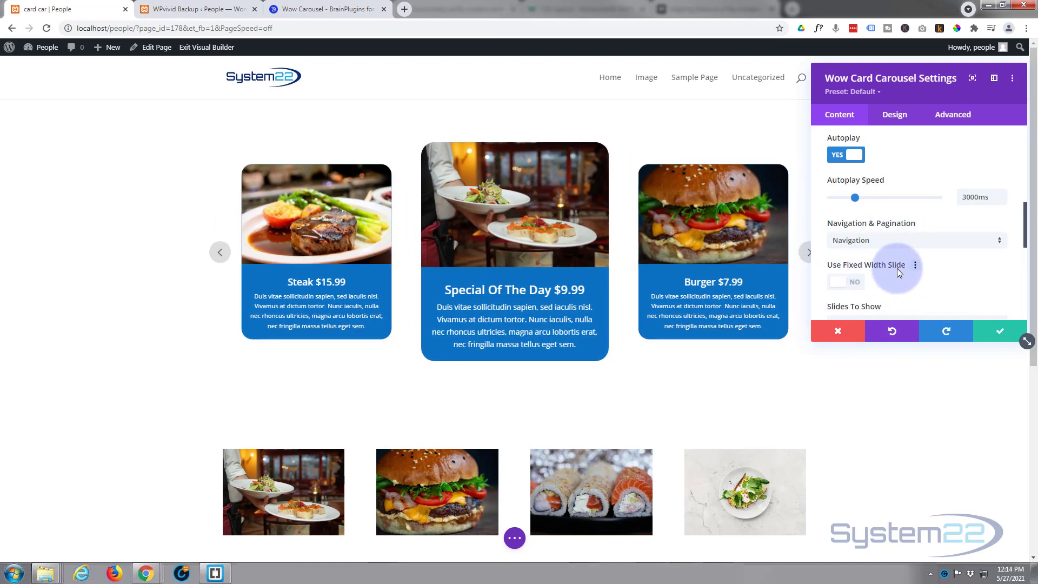
# Try a slide spacing of 0 px for the carousel and restore the default 10 px spacing.
pyautogui.scroll(-1, 901, 277)
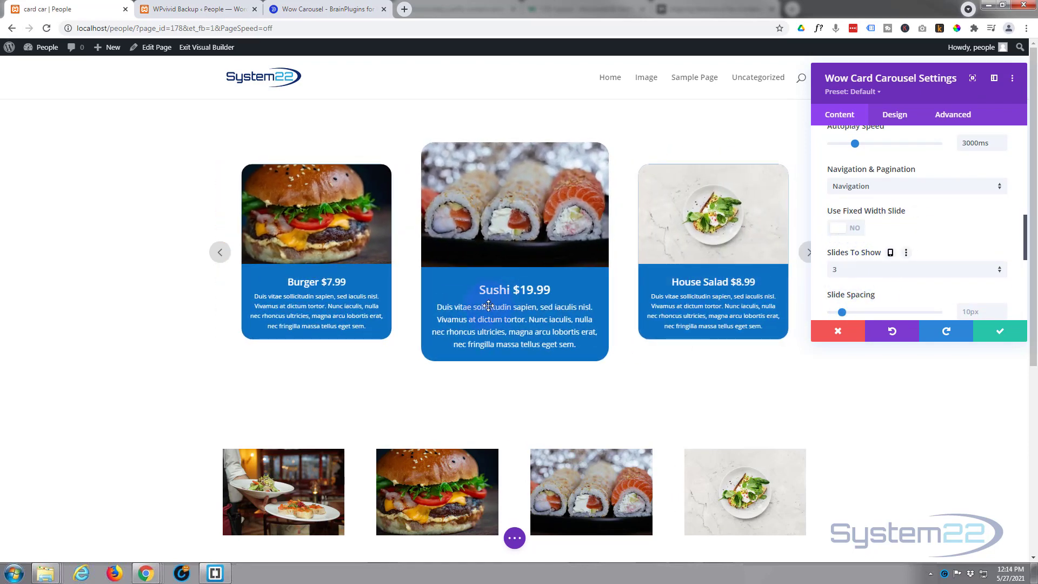
pyautogui.scroll(-2, 881, 280)
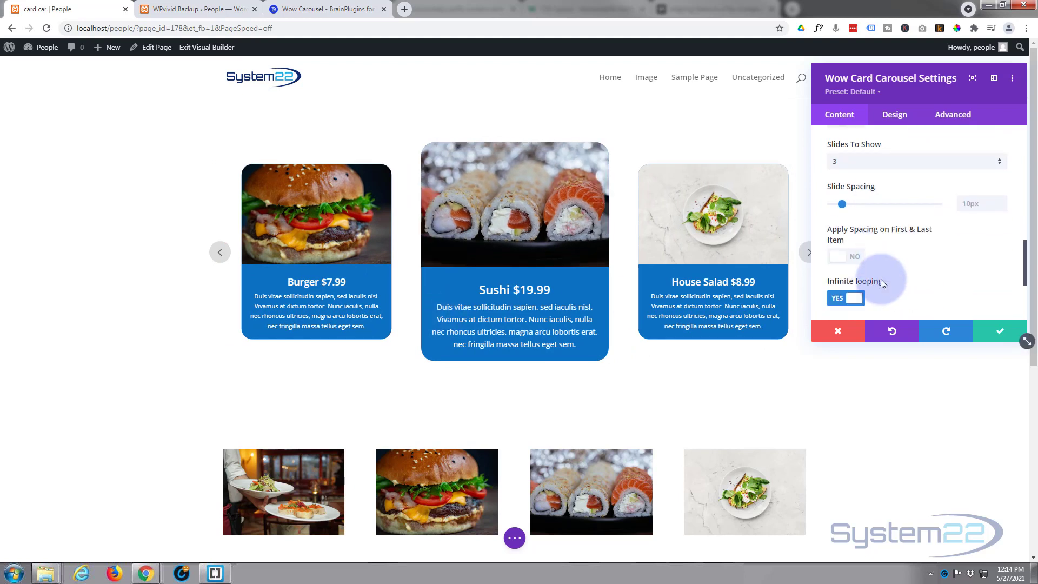
pyautogui.click(829, 205)
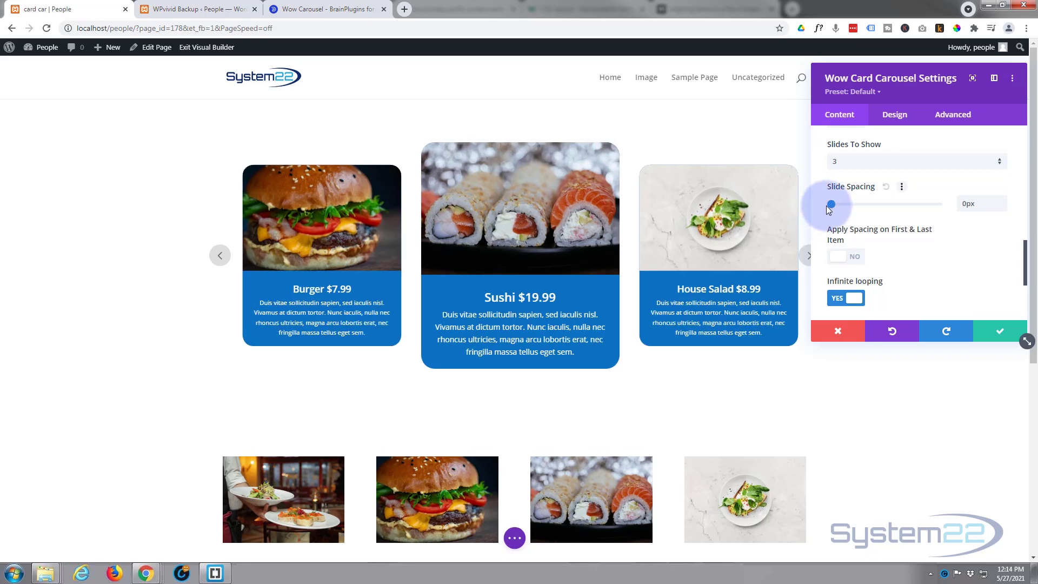
pyautogui.moveTo(829, 209); pyautogui.dragTo(839, 206)
pyautogui.click(998, 207)
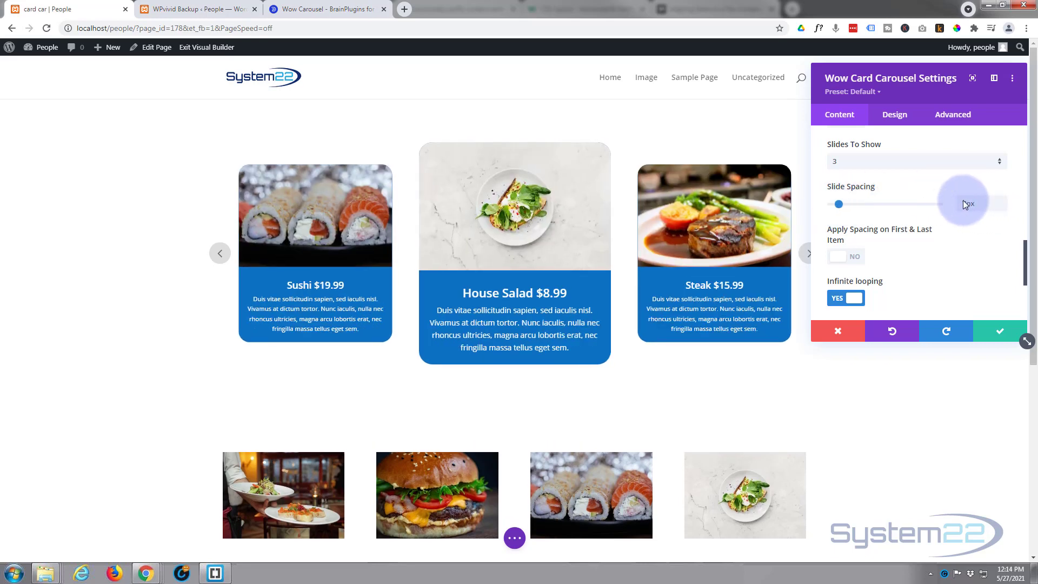
pyautogui.write('3')
pyautogui.doubleClick(988, 201)
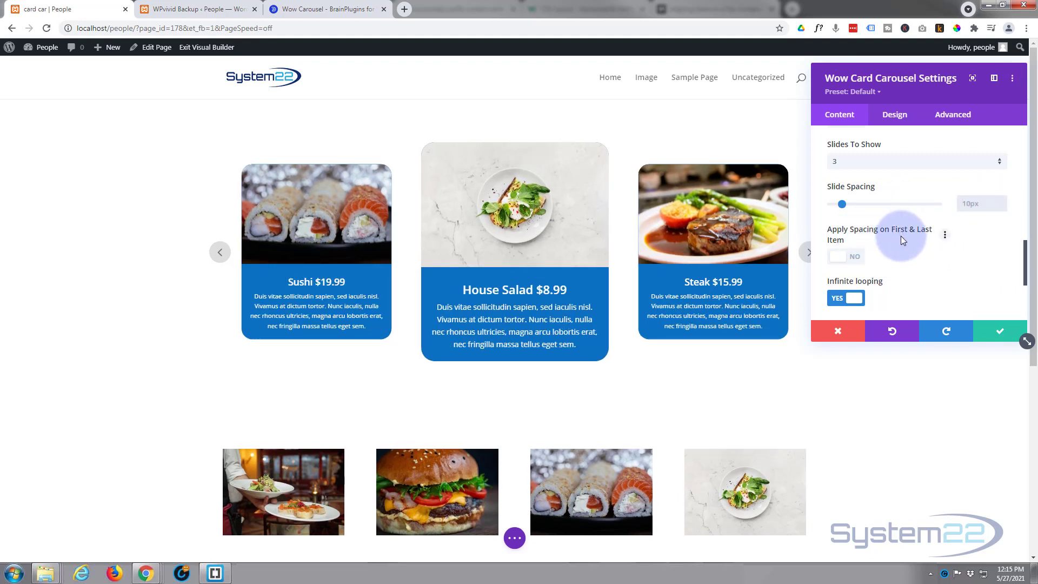
# Review the remaining content options and the design categories, and save the carousel module's settings.
pyautogui.scroll(-1, 898, 271)
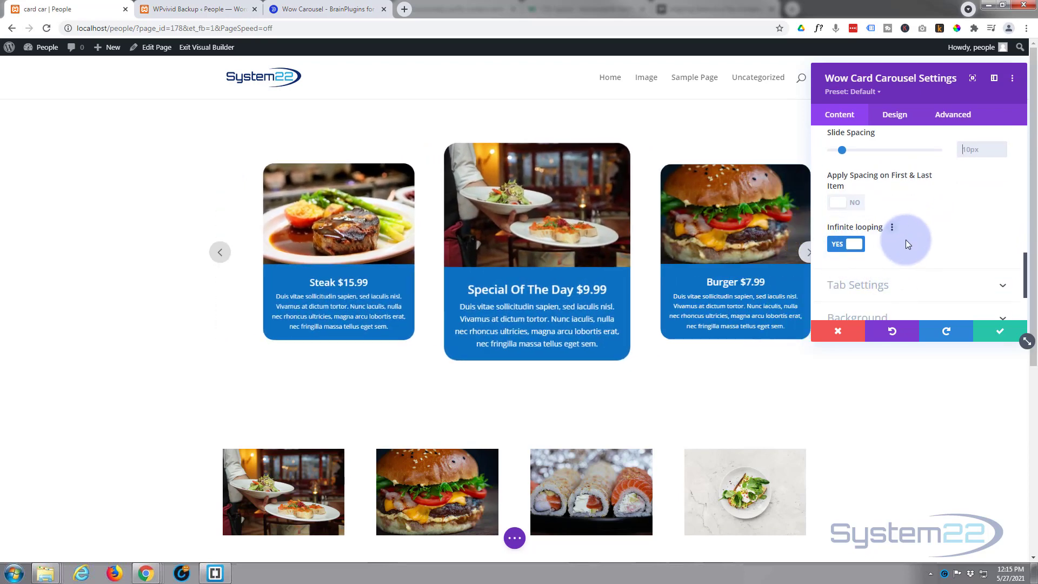
pyautogui.scroll(-1, 899, 259)
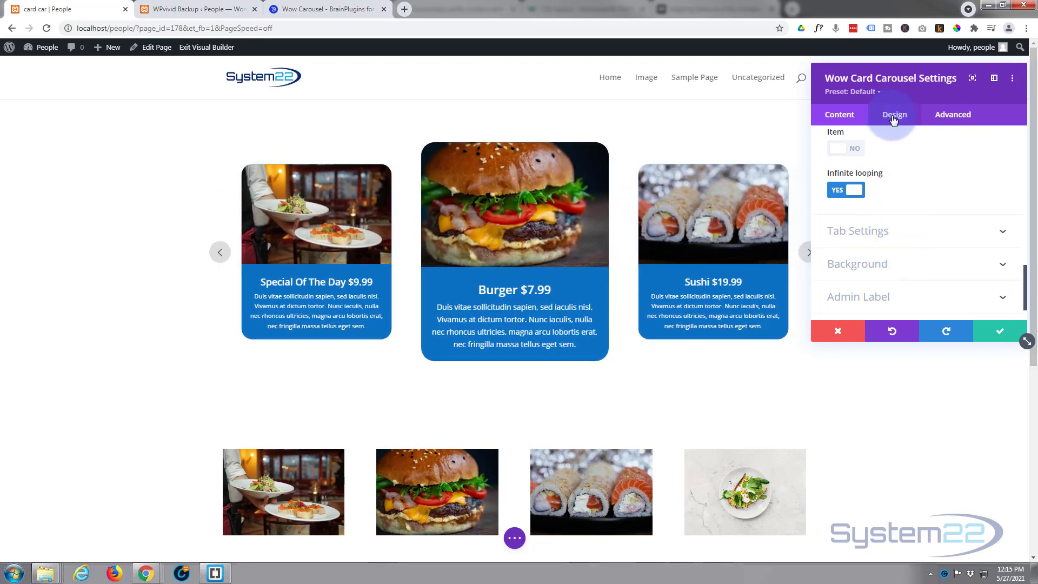
pyautogui.click(894, 117)
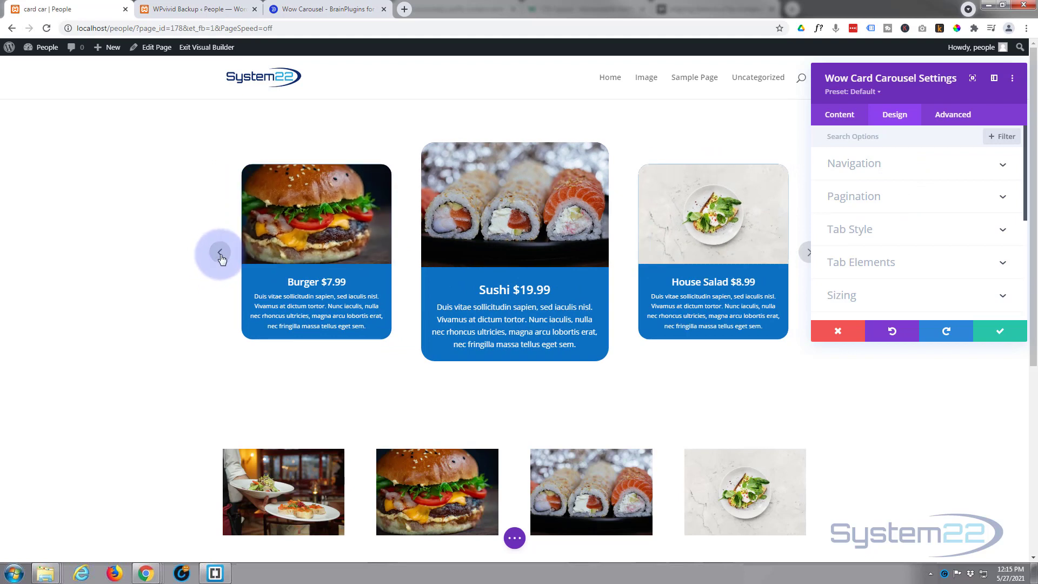
pyautogui.click(840, 277)
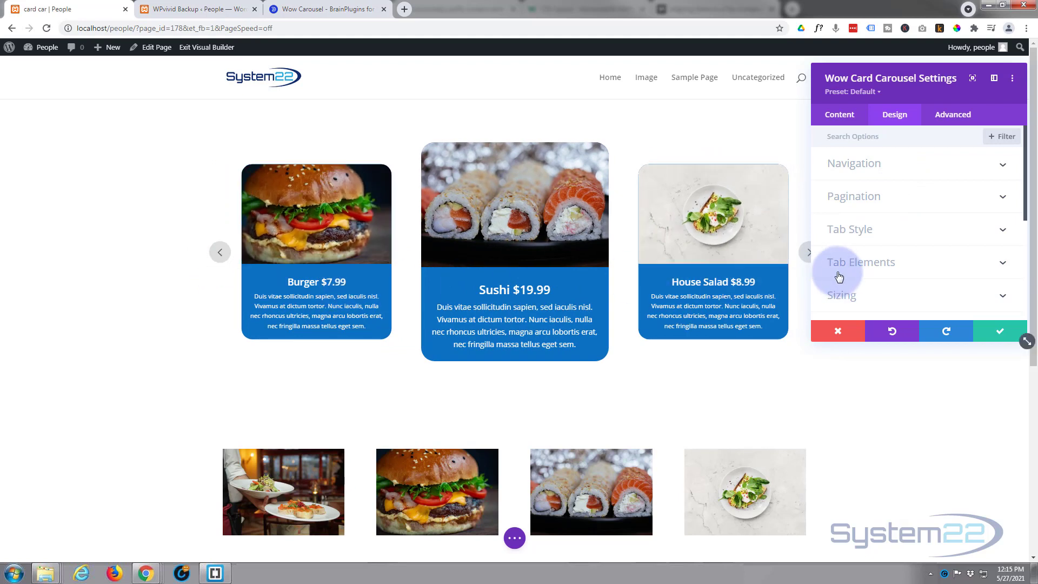
pyautogui.click(998, 332)
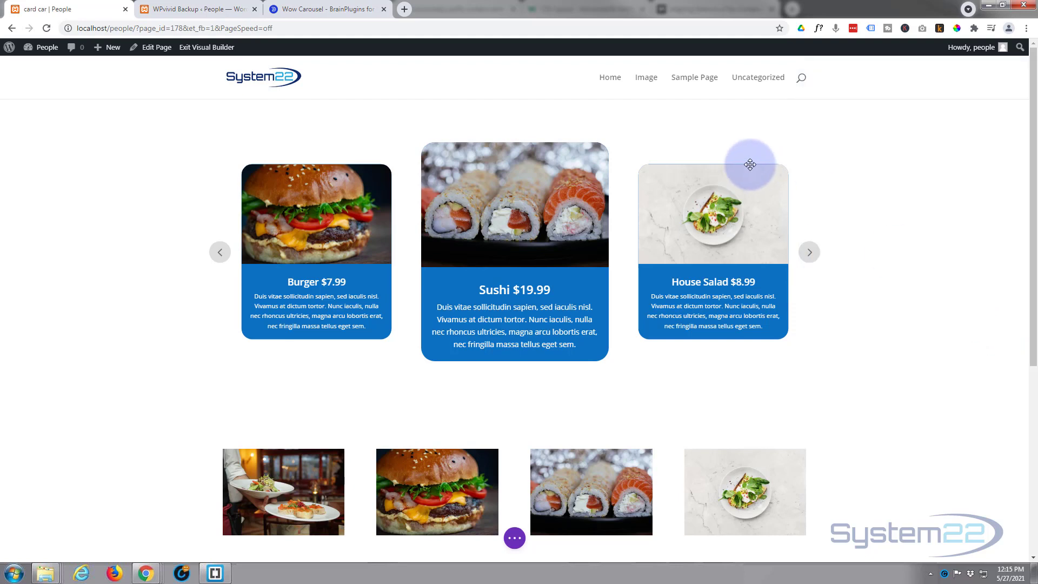
# Add a background gradient to the section that holds the card carousel.
pyautogui.moveTo(336, 143)
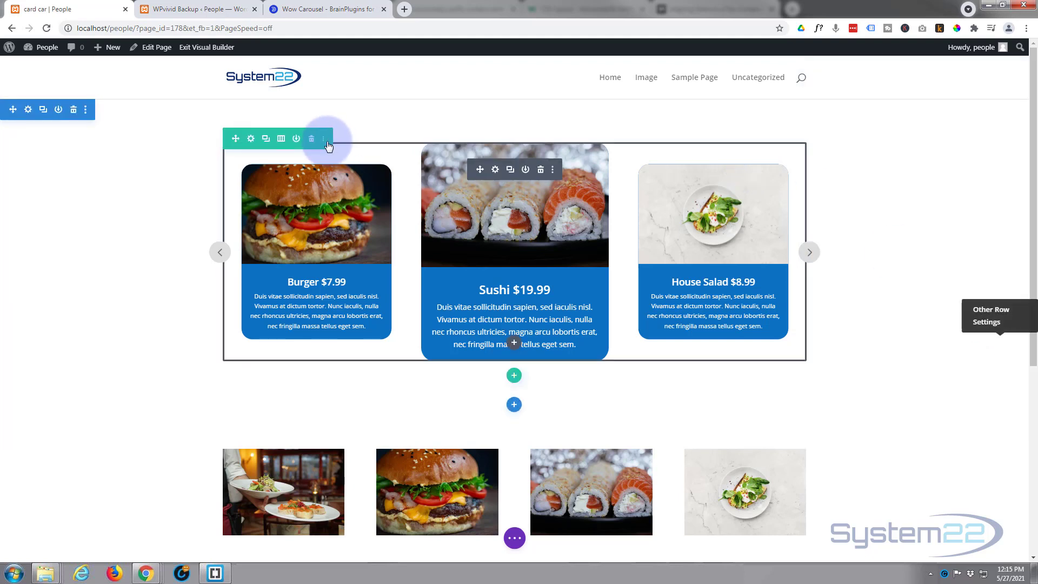
pyautogui.click(28, 111)
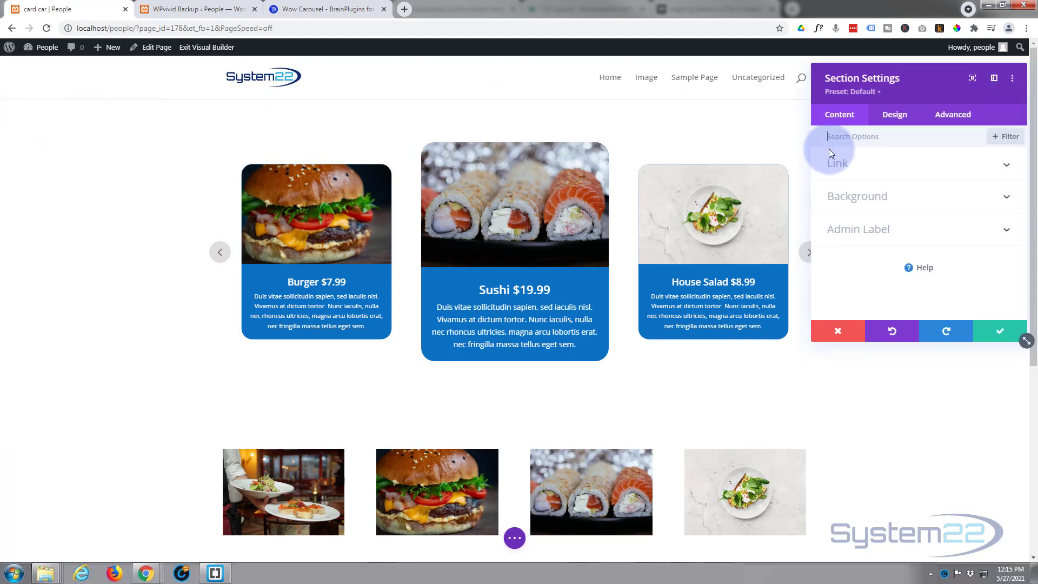
pyautogui.click(877, 196)
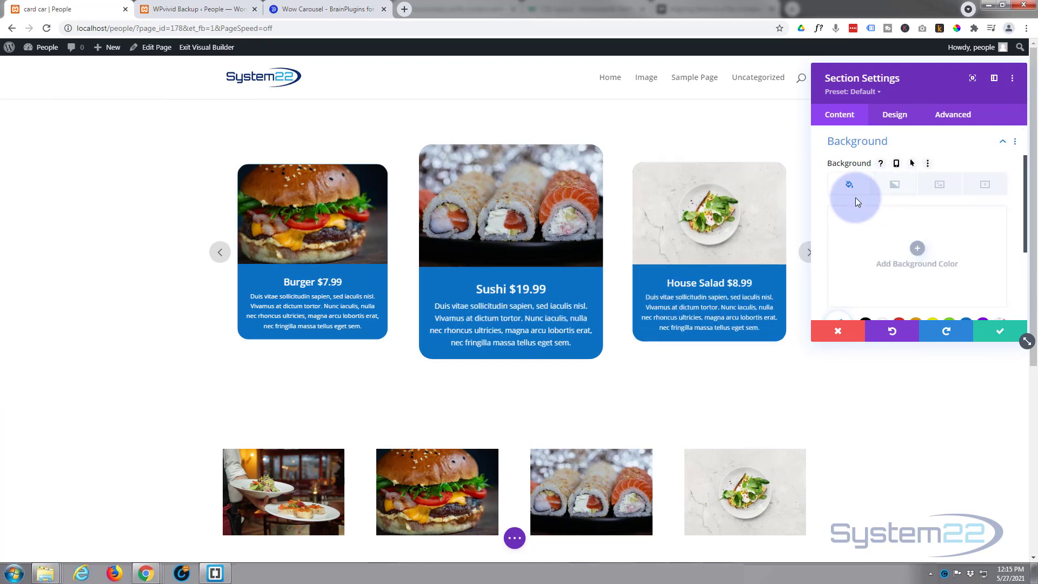
pyautogui.click(895, 184)
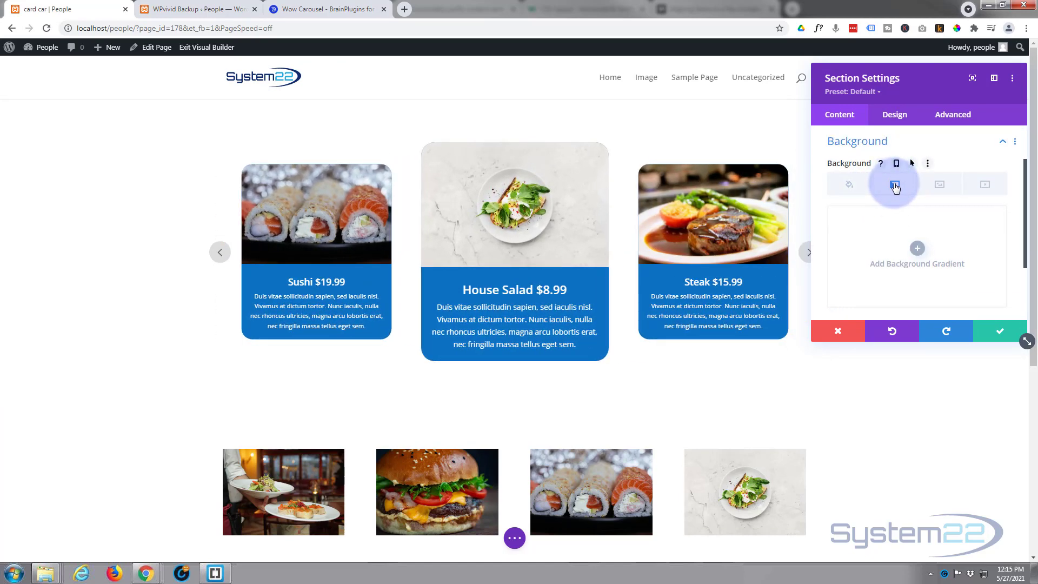
pyautogui.click(917, 248)
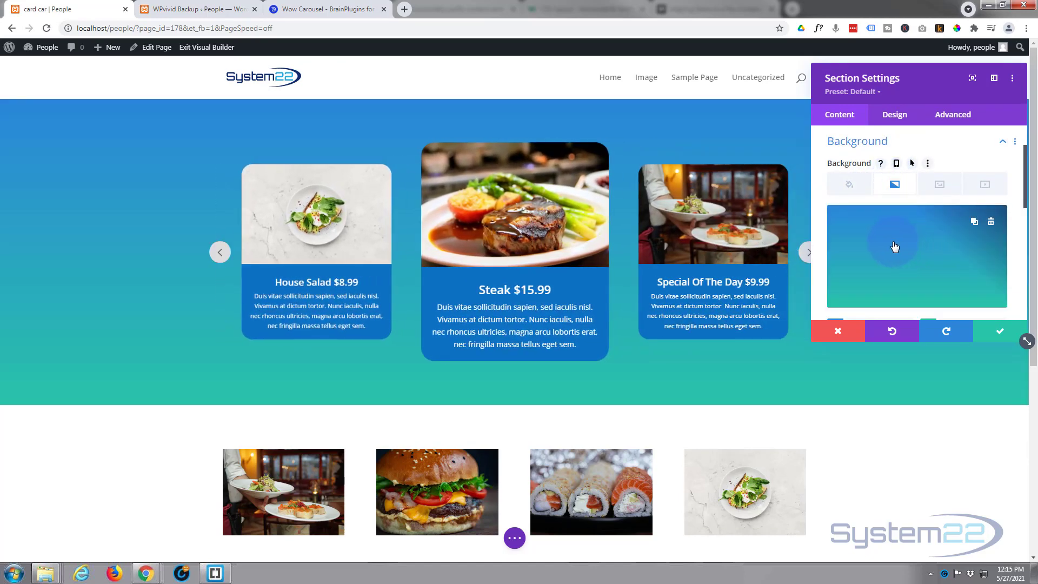
# Set the section gradient's first color to the purple swatch and its second color to black.
pyautogui.scroll(-2, 894, 246)
pyautogui.click(865, 219)
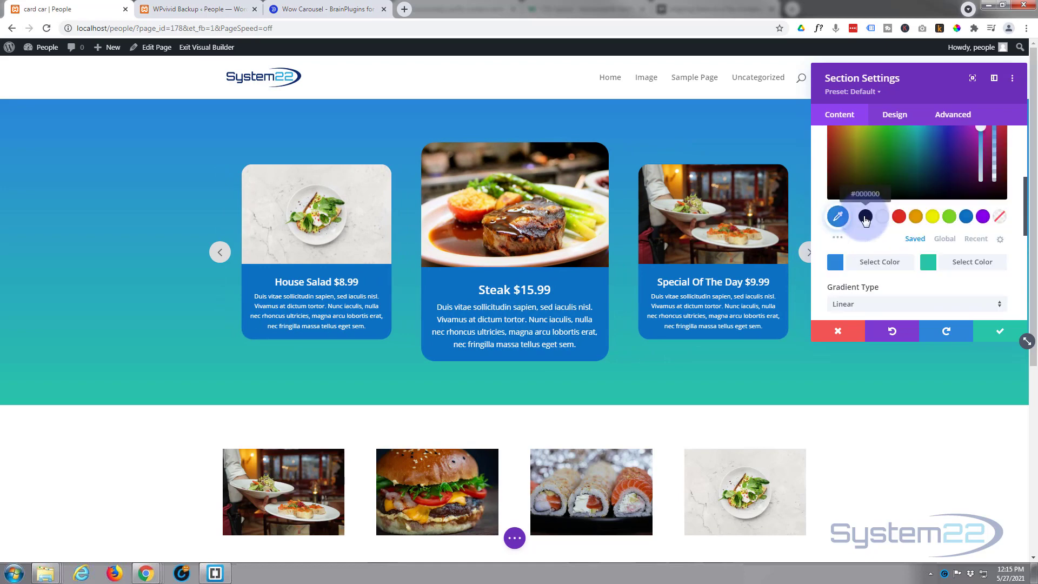
pyautogui.click(983, 217)
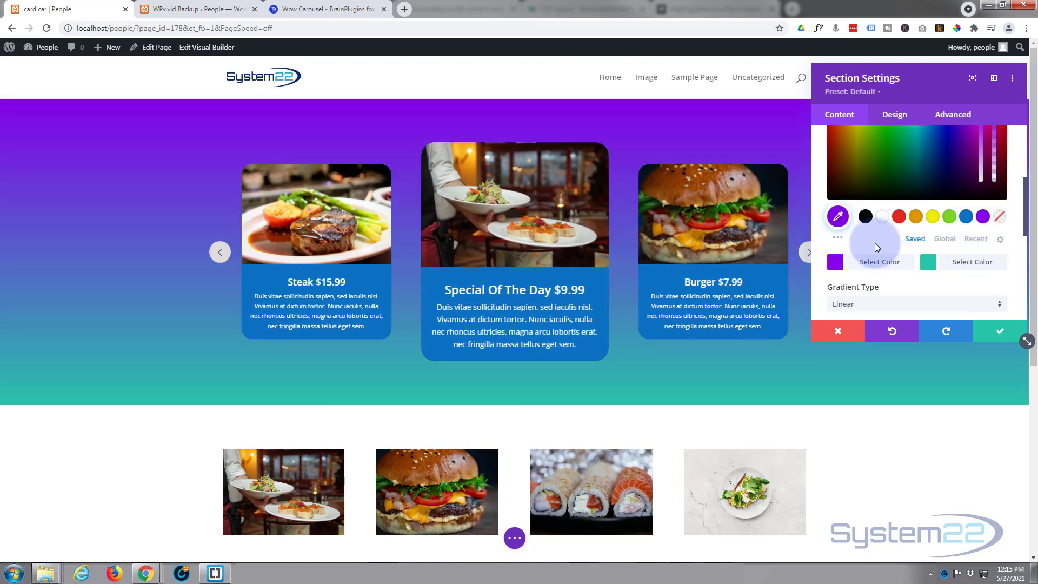
pyautogui.click(971, 261)
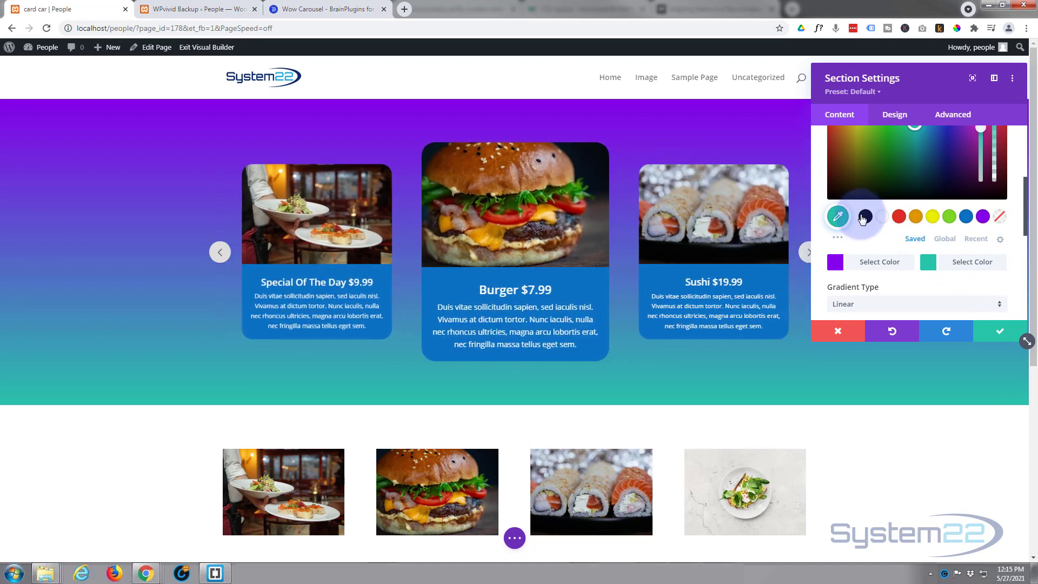
pyautogui.click(864, 216)
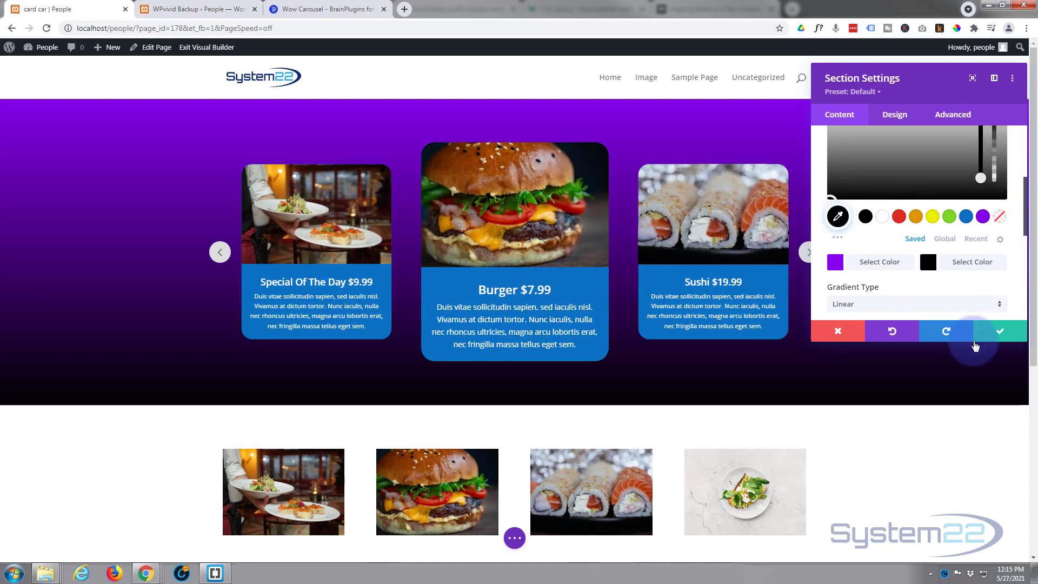
# Save the section settings and open the card carousel's Navigation design options.
pyautogui.click(1000, 331)
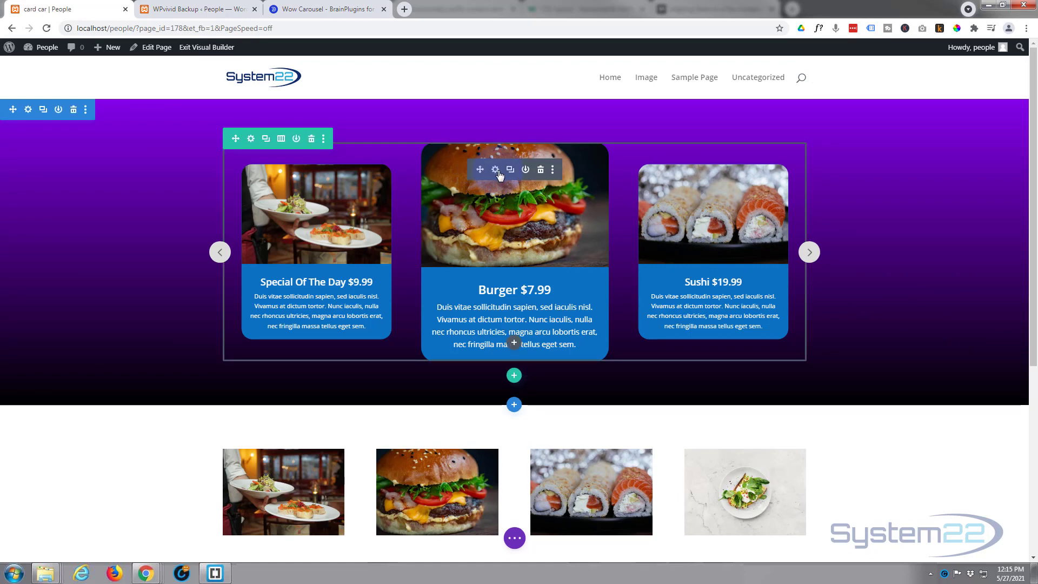
pyautogui.click(496, 170)
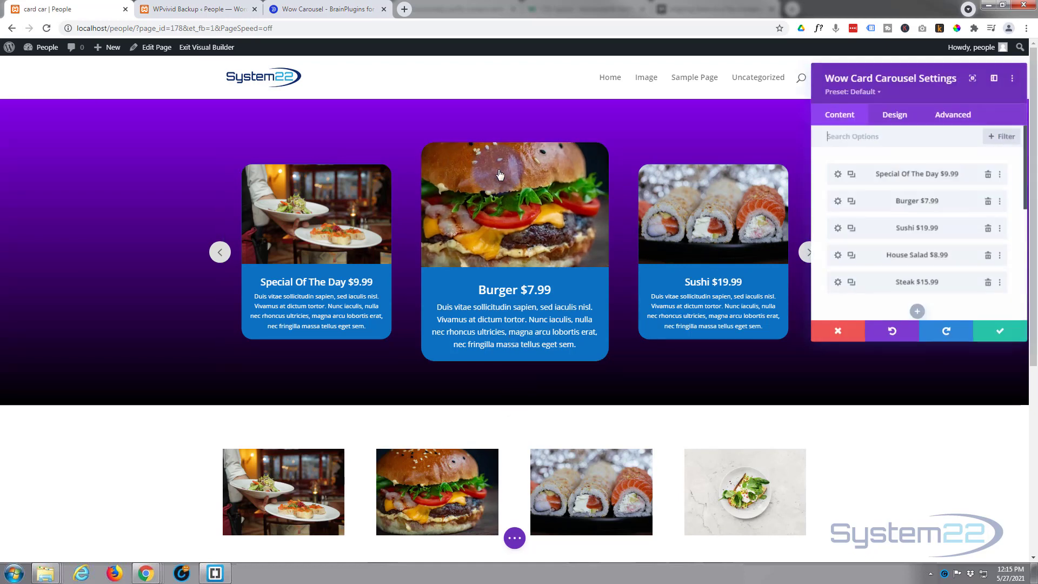
pyautogui.click(894, 117)
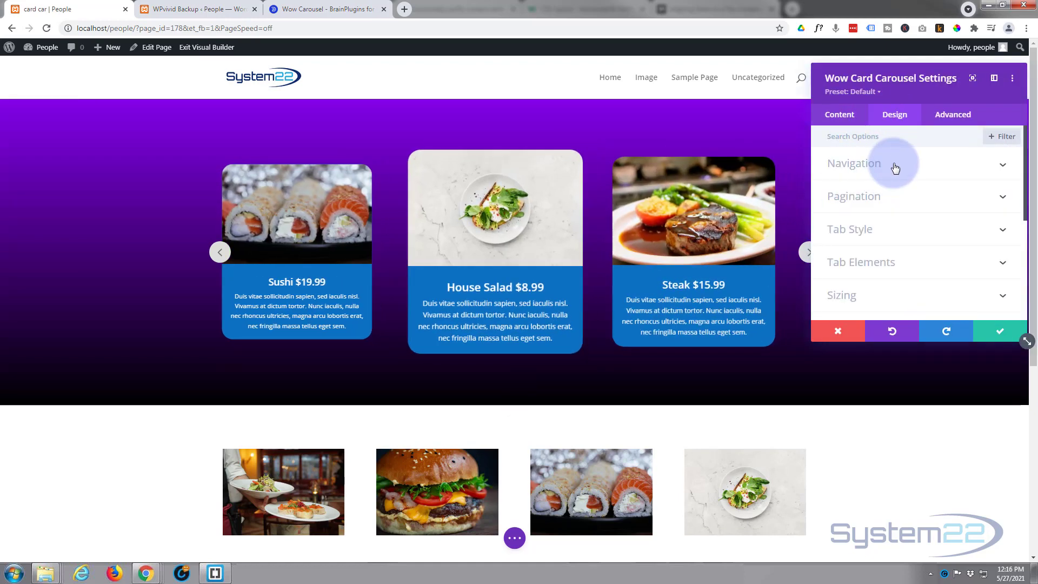
pyautogui.click(893, 163)
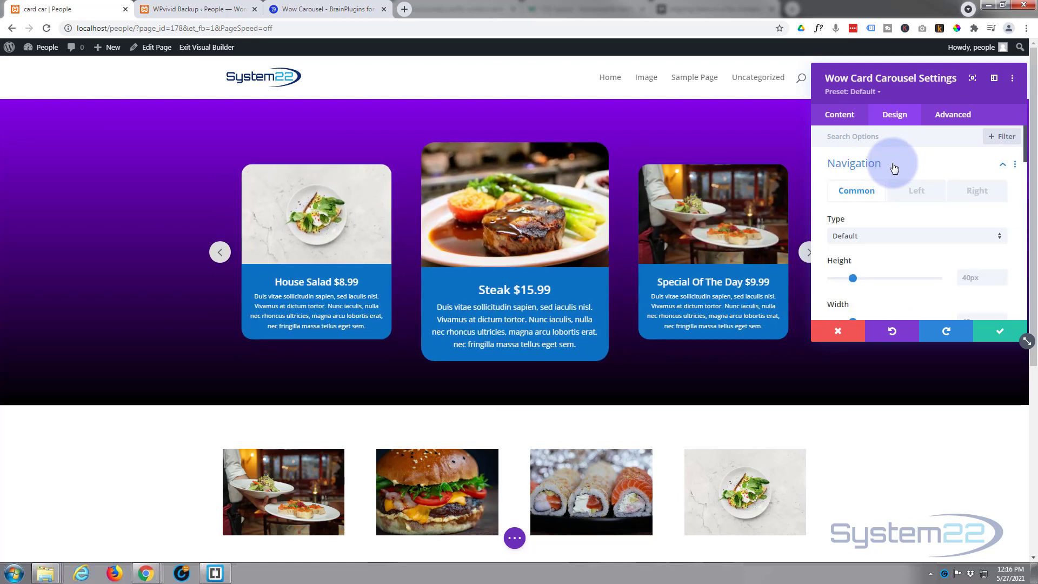
# Try the Alongside navigation type for the carousel arrows and restore the Default type.
pyautogui.scroll(-1, 887, 212)
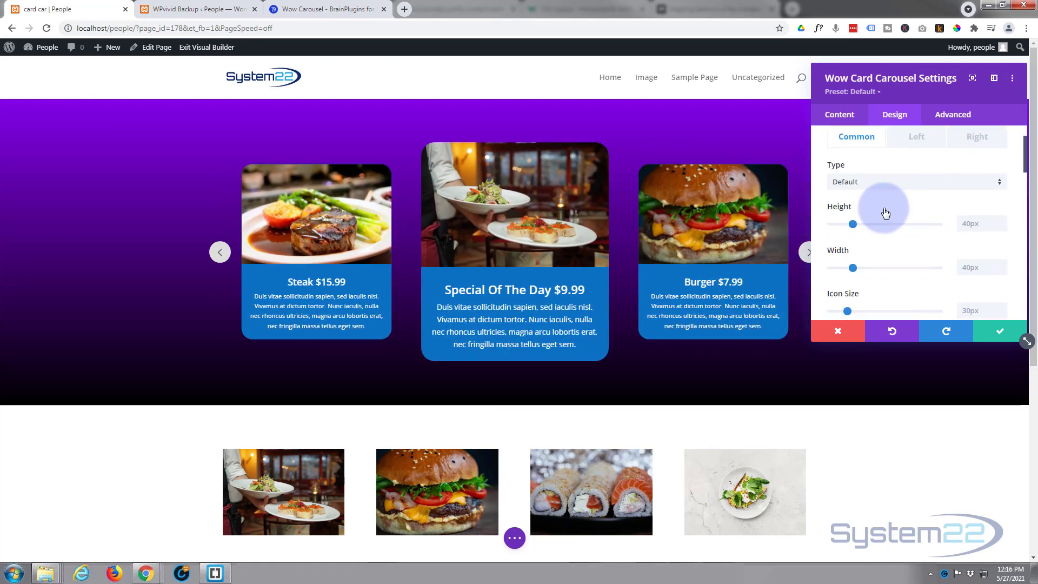
pyautogui.click(890, 183)
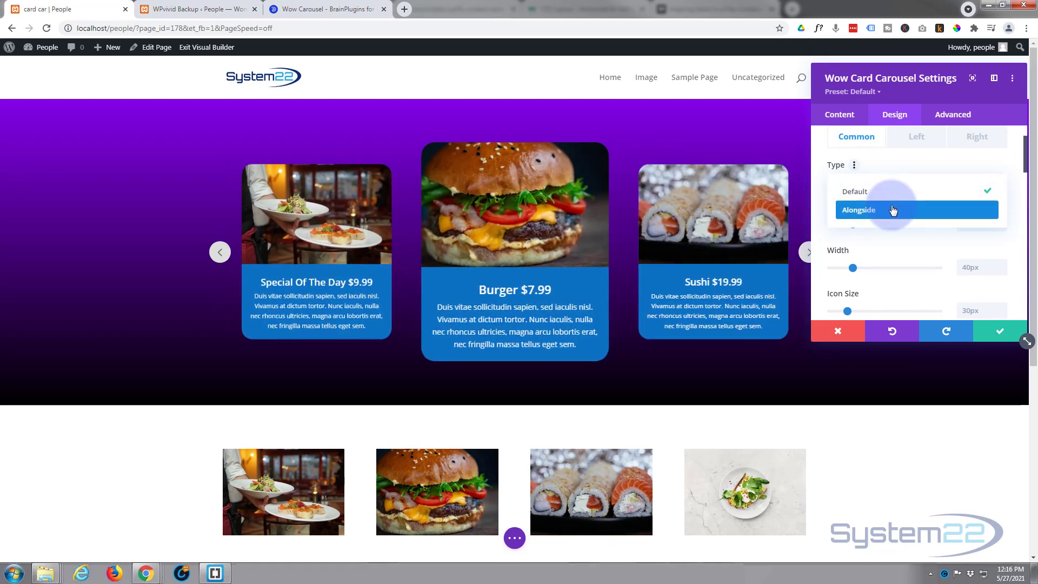
pyautogui.click(893, 211)
pyautogui.click(880, 189)
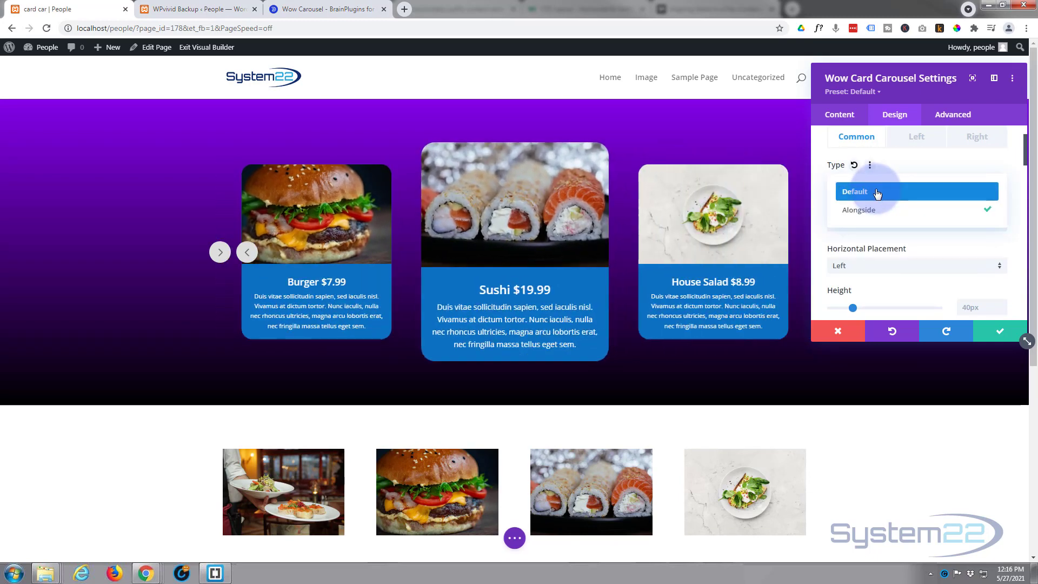
pyautogui.click(877, 192)
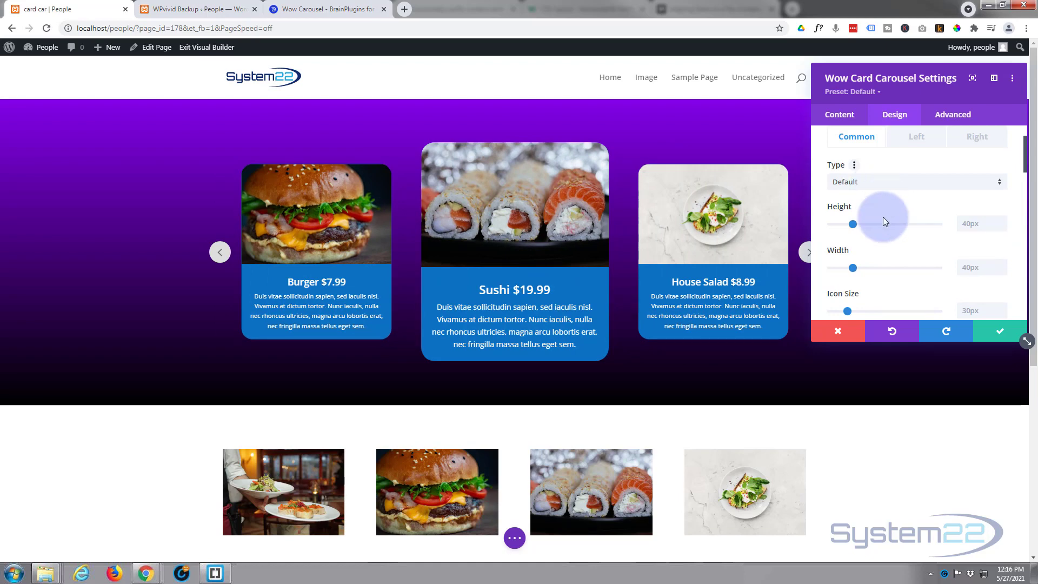
# Set the navigation arrows' icon color to white (#ffffff) and their background to transparent.
pyautogui.scroll(-3, 884, 217)
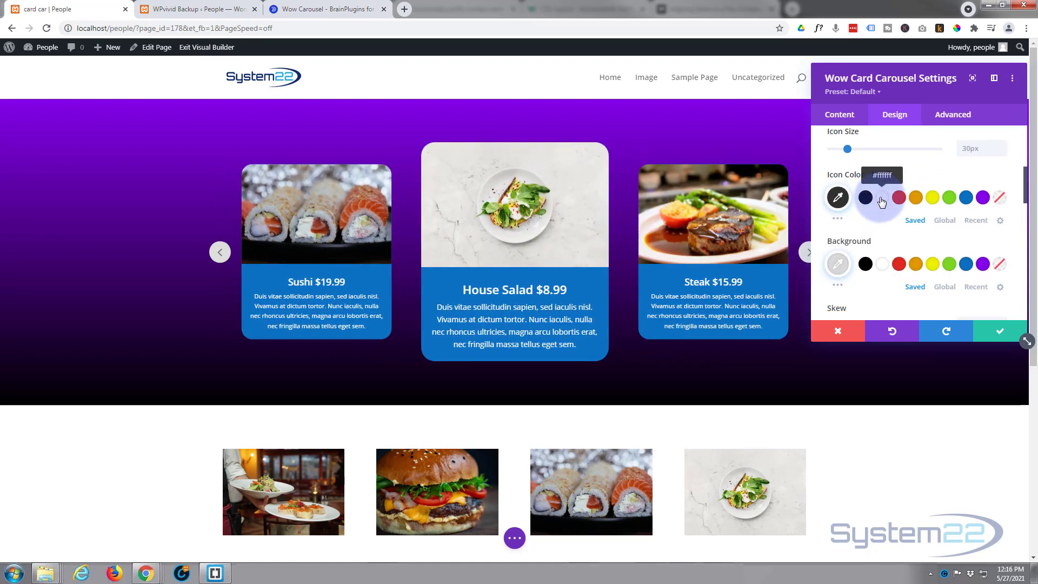
pyautogui.click(882, 197)
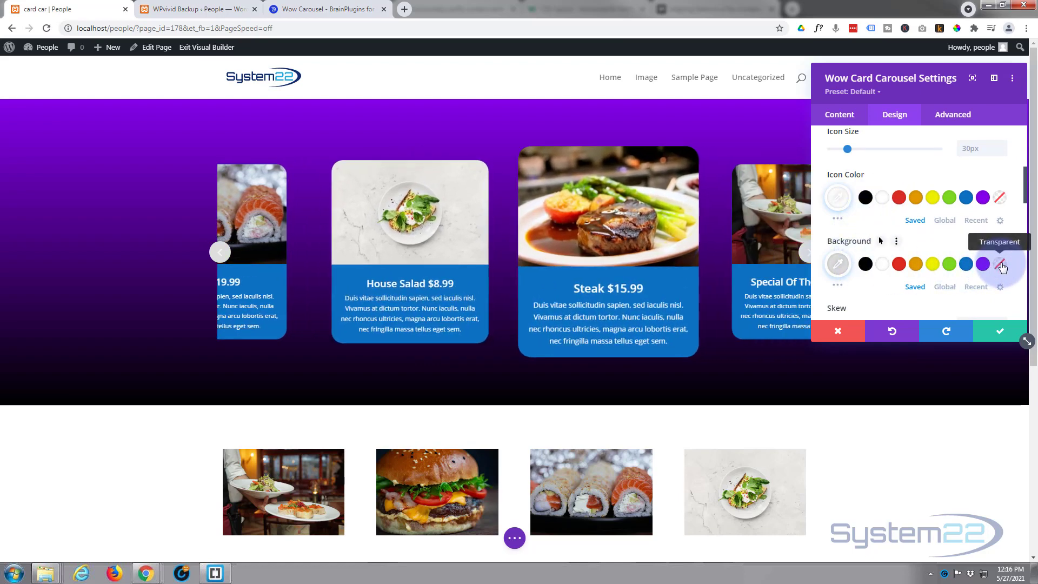
pyautogui.click(1000, 264)
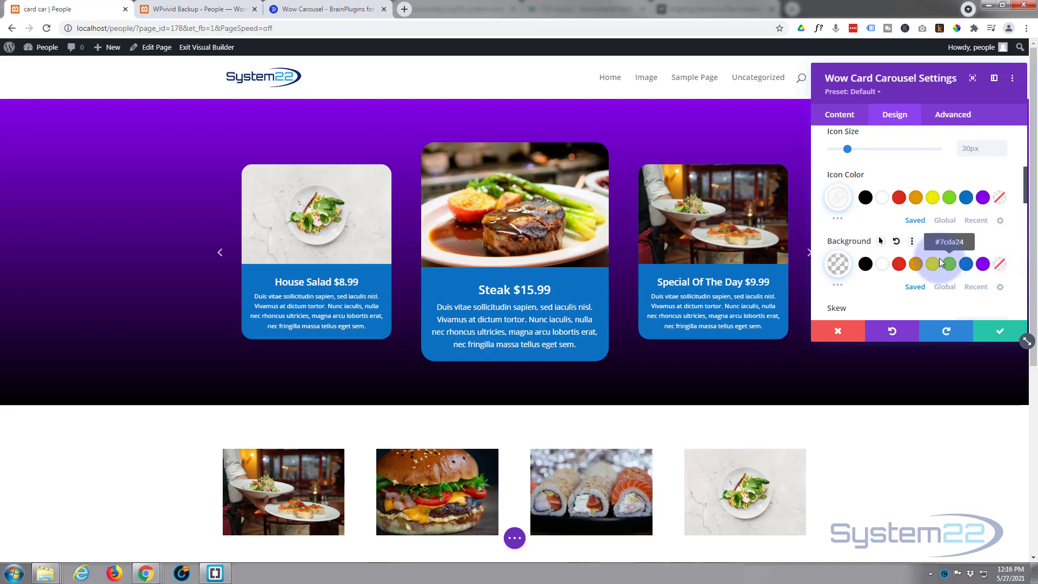
# Enlarge the carousel's navigation arrows to an icon size of 56 px.
pyautogui.scroll(1, 921, 261)
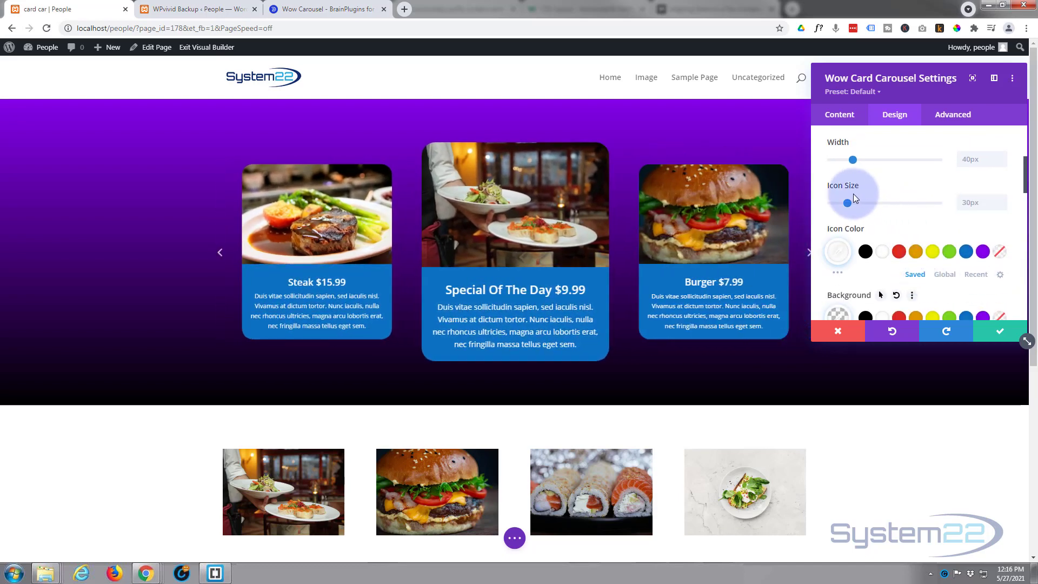
pyautogui.moveTo(848, 202); pyautogui.dragTo(861, 202)
pyautogui.click(861, 203)
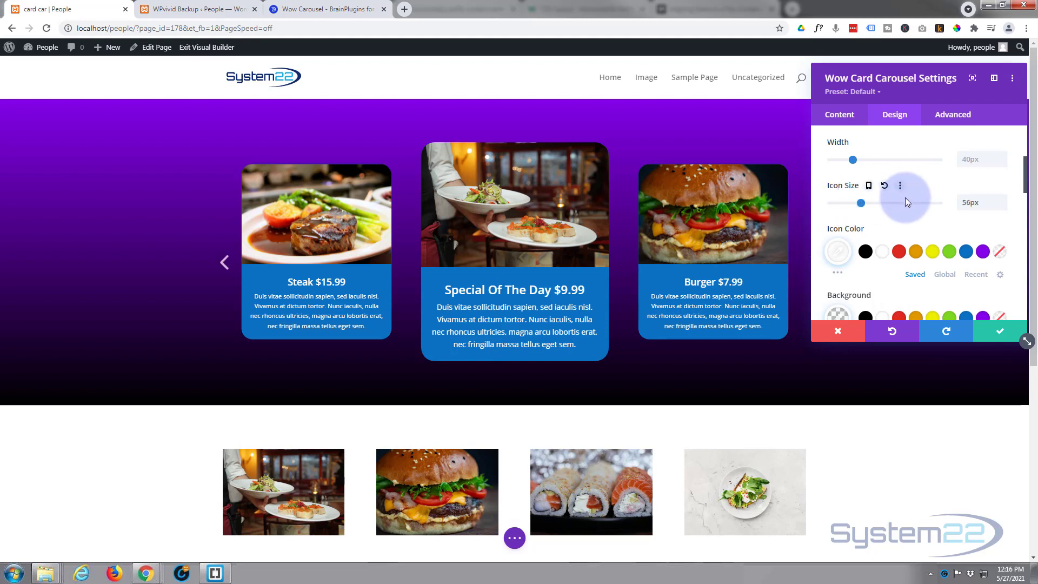
# Review the remaining Navigation options and the Tab Style options, and save the carousel module's settings.
pyautogui.scroll(-4, 899, 221)
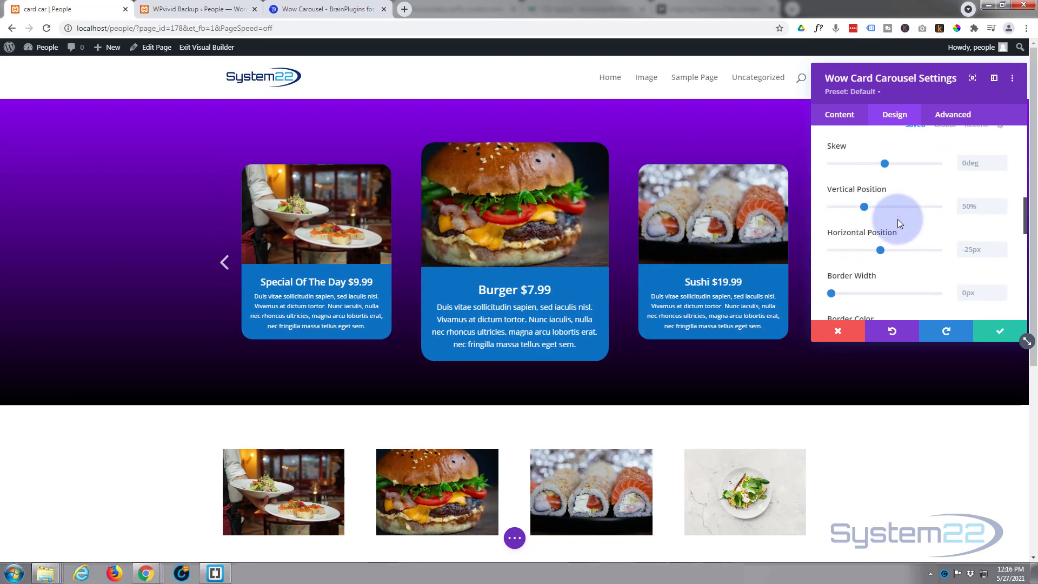
pyautogui.scroll(-6, 897, 219)
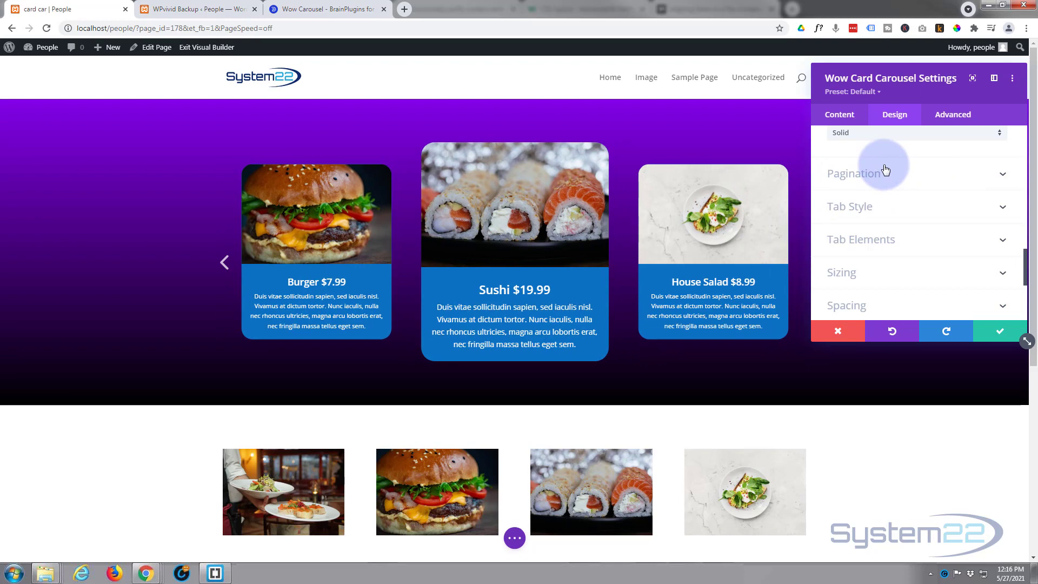
pyautogui.click(910, 209)
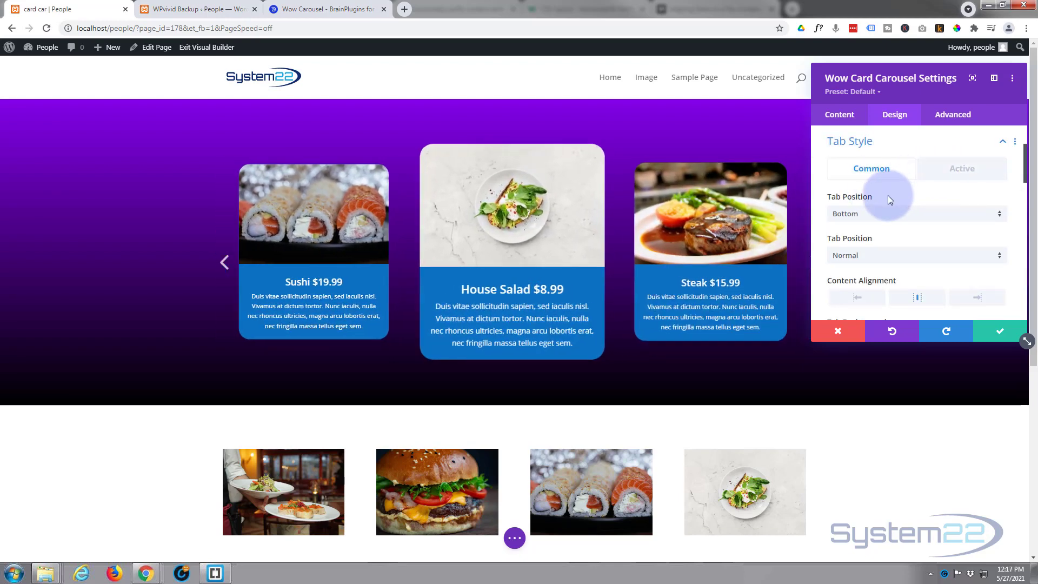
pyautogui.scroll(-5, 888, 197)
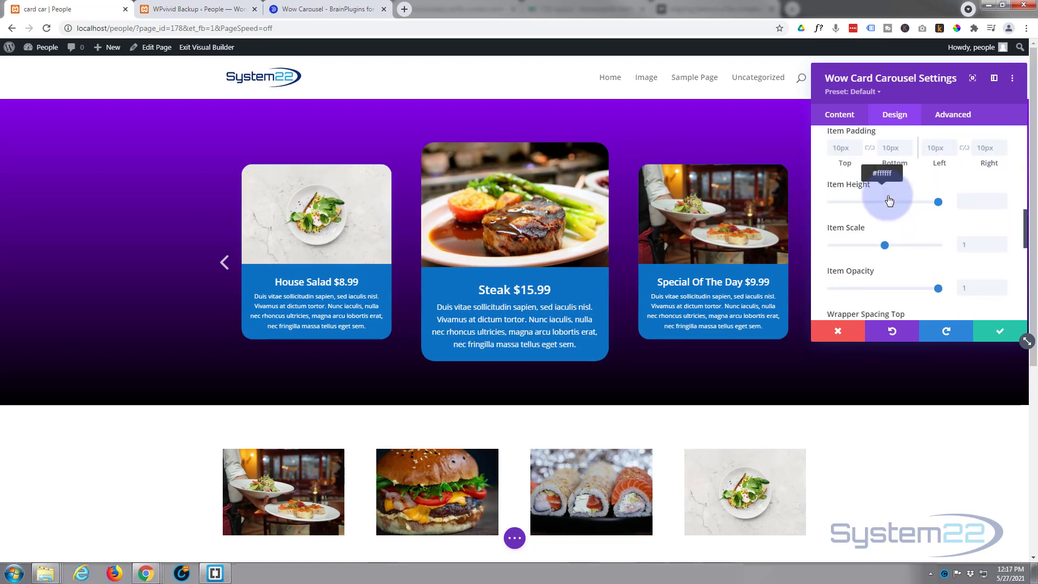
pyautogui.scroll(-5, 888, 198)
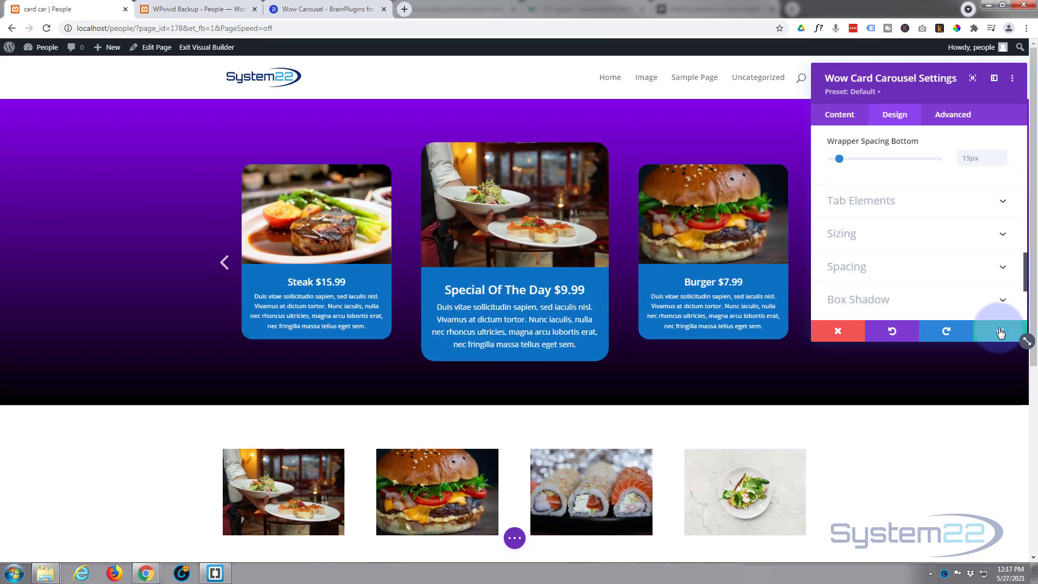
pyautogui.click(1001, 333)
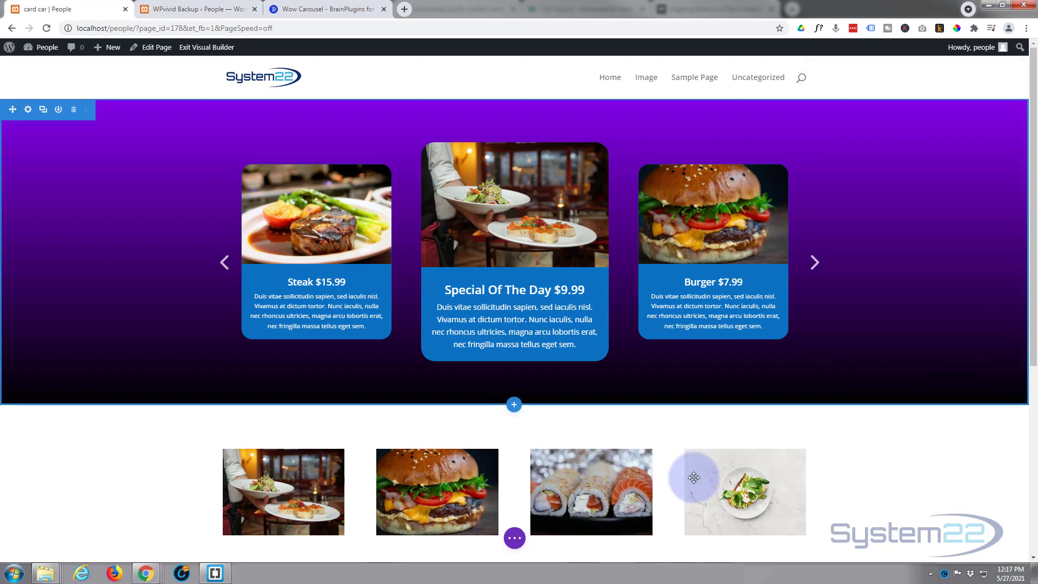
# Save the page as a draft and exit the visual builder to its front-end view.
pyautogui.click(515, 539)
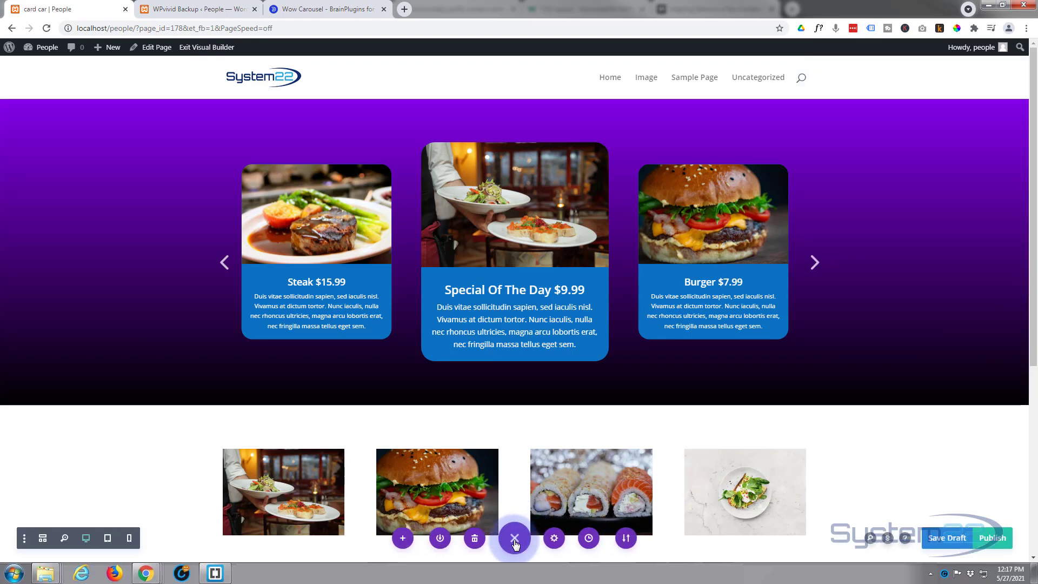
pyautogui.click(947, 538)
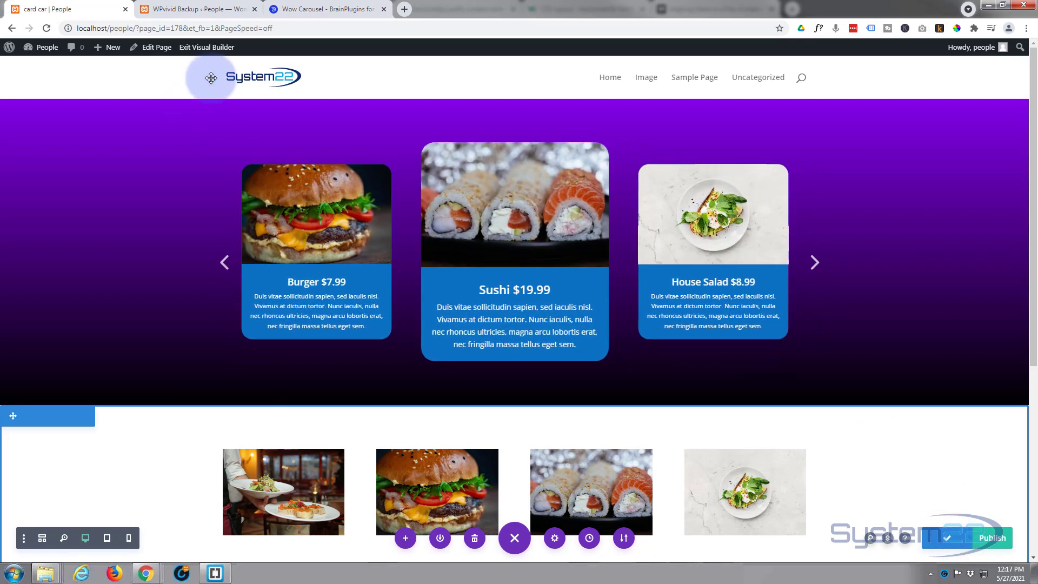
pyautogui.click(206, 48)
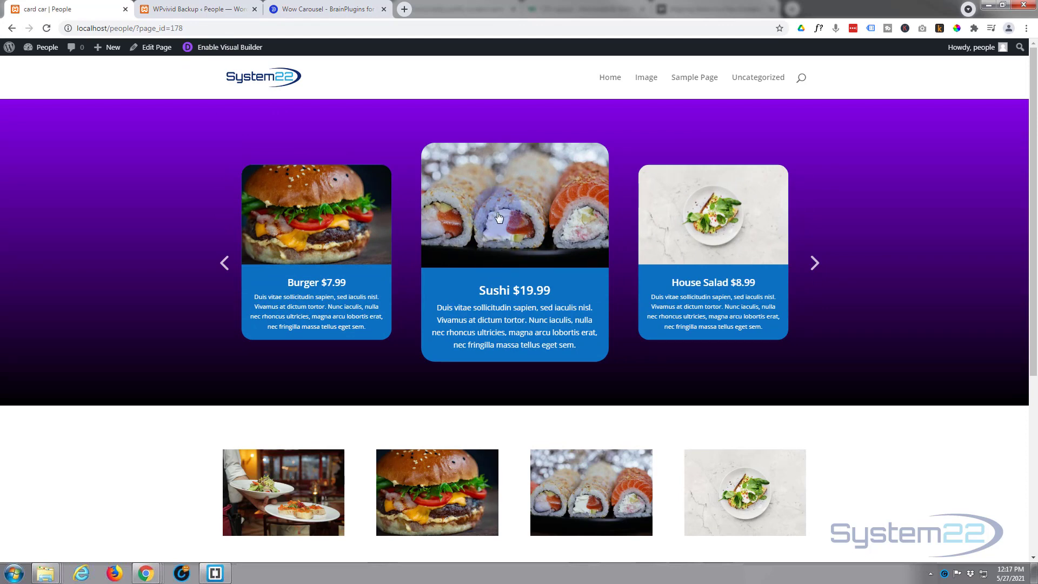
# Test the carousel on the front-end page: view the sushi and salad images in the lightbox and browse with the previous and next arrows.
pyautogui.click(497, 212)
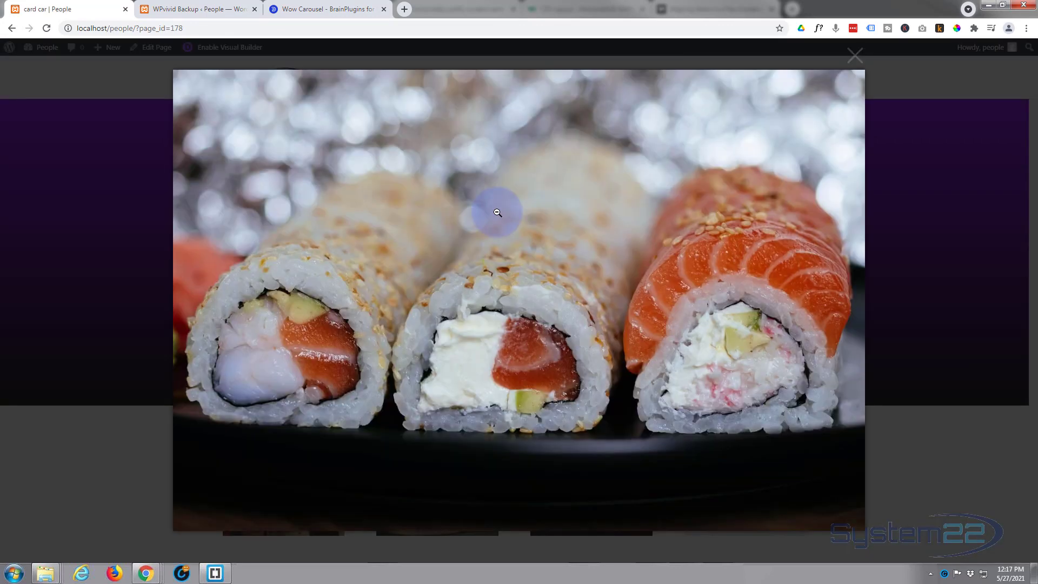
pyautogui.click(140, 321)
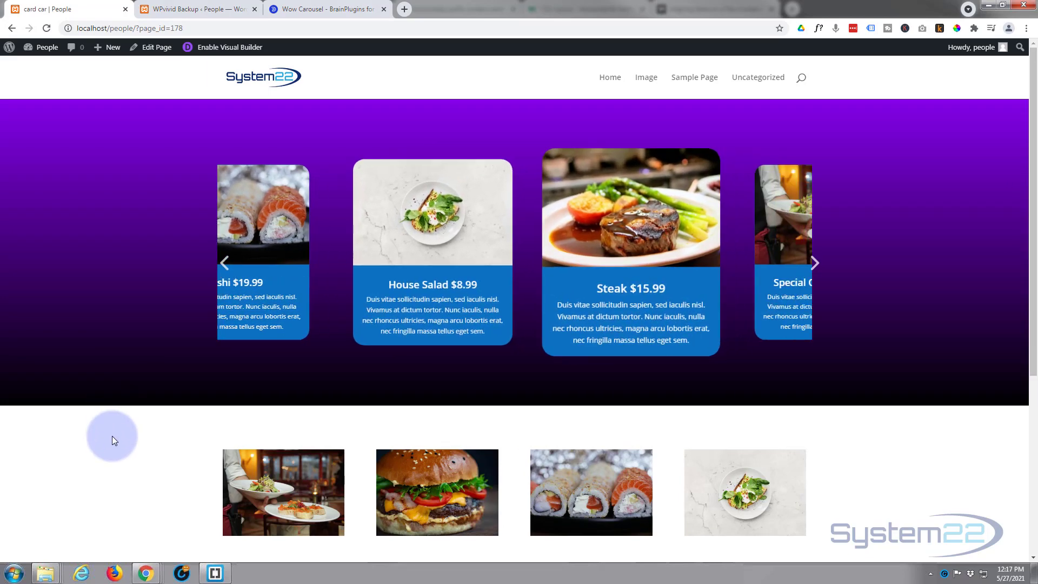
pyautogui.click(225, 263)
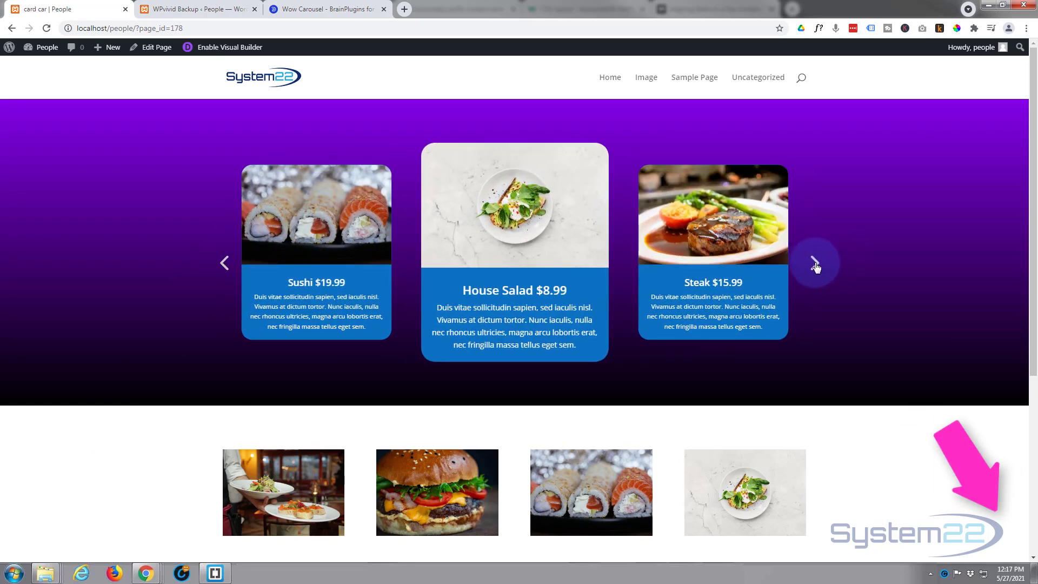
pyautogui.click(815, 262)
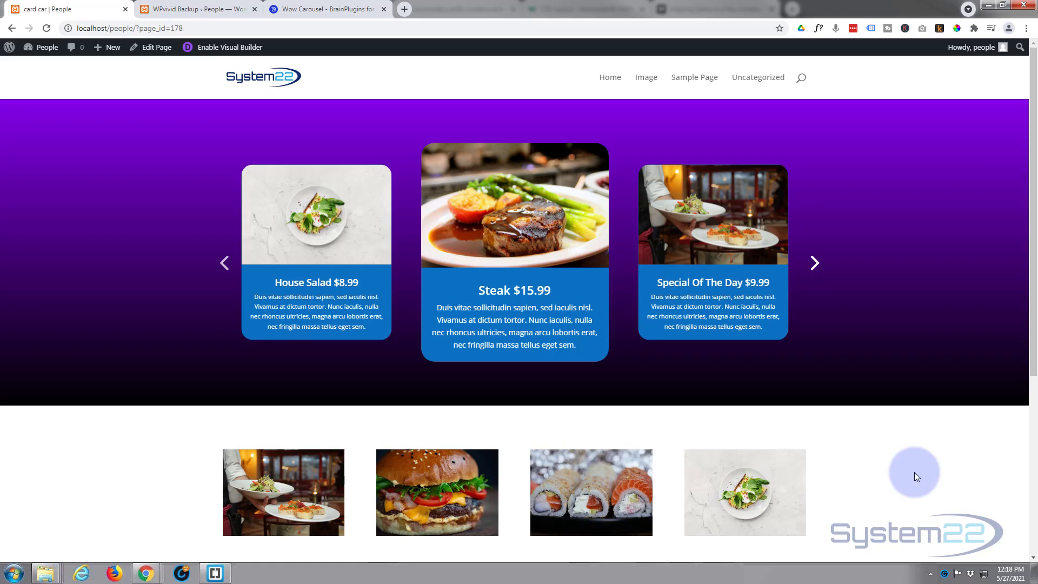
pyautogui.click(815, 262)
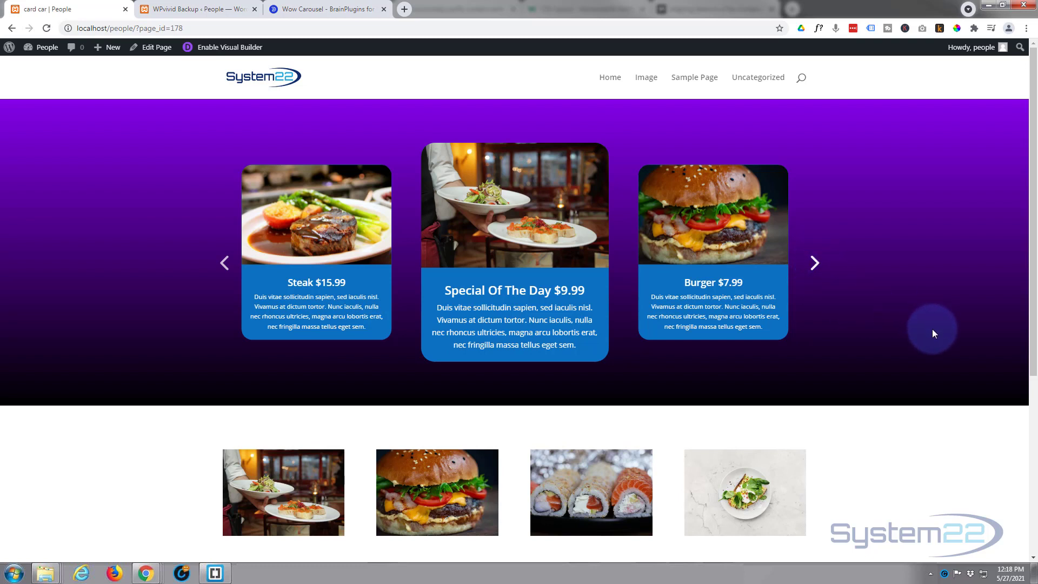
pyautogui.click(224, 263)
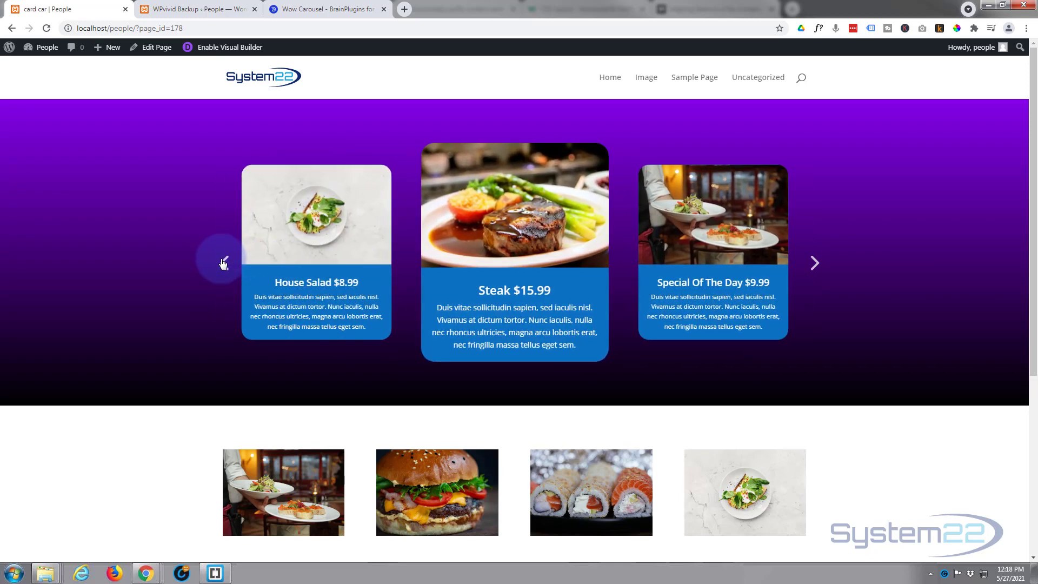
pyautogui.click(261, 248)
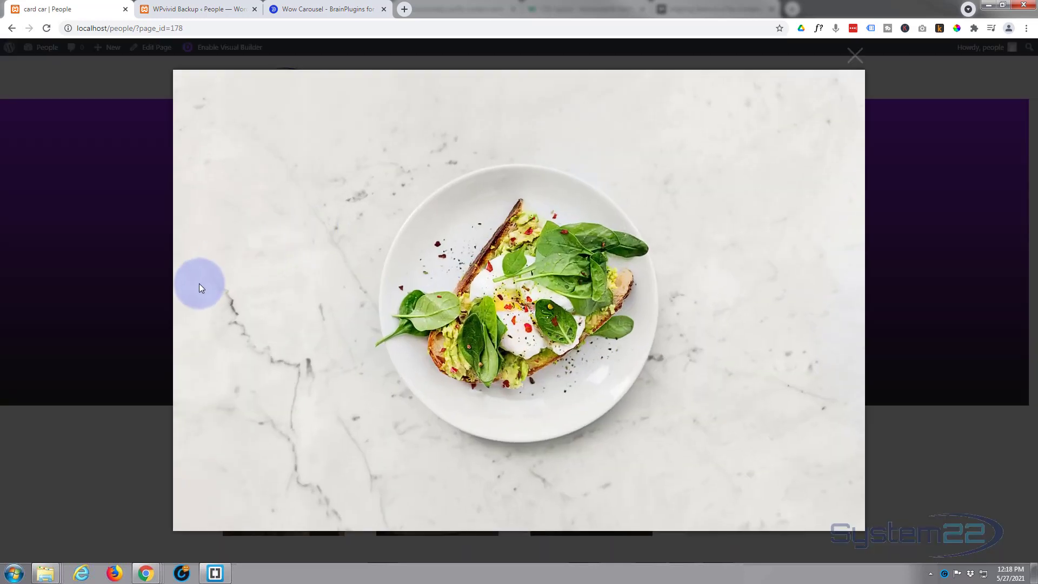